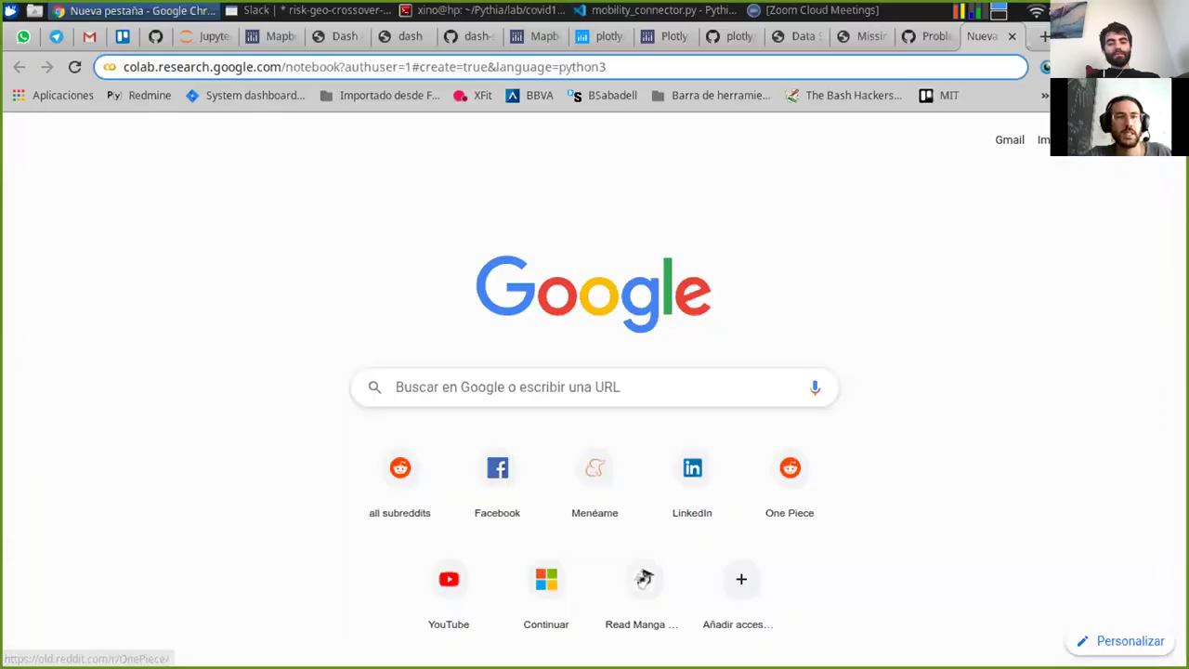
# - Load the Colab create-notebook URL to get a blank Untitled5.ipynb notebook
pyautogui.press('Return')
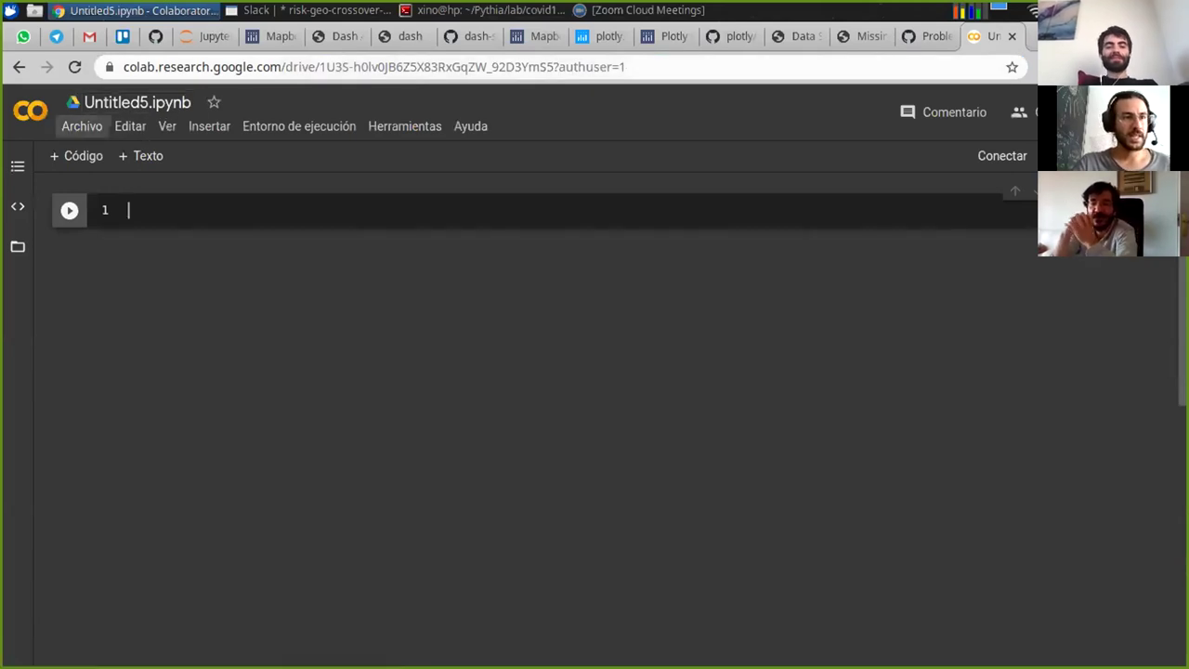
# - From Archivo > Abrir cuaderno…, browse the Recientes notebook list
pyautogui.click(82, 125)
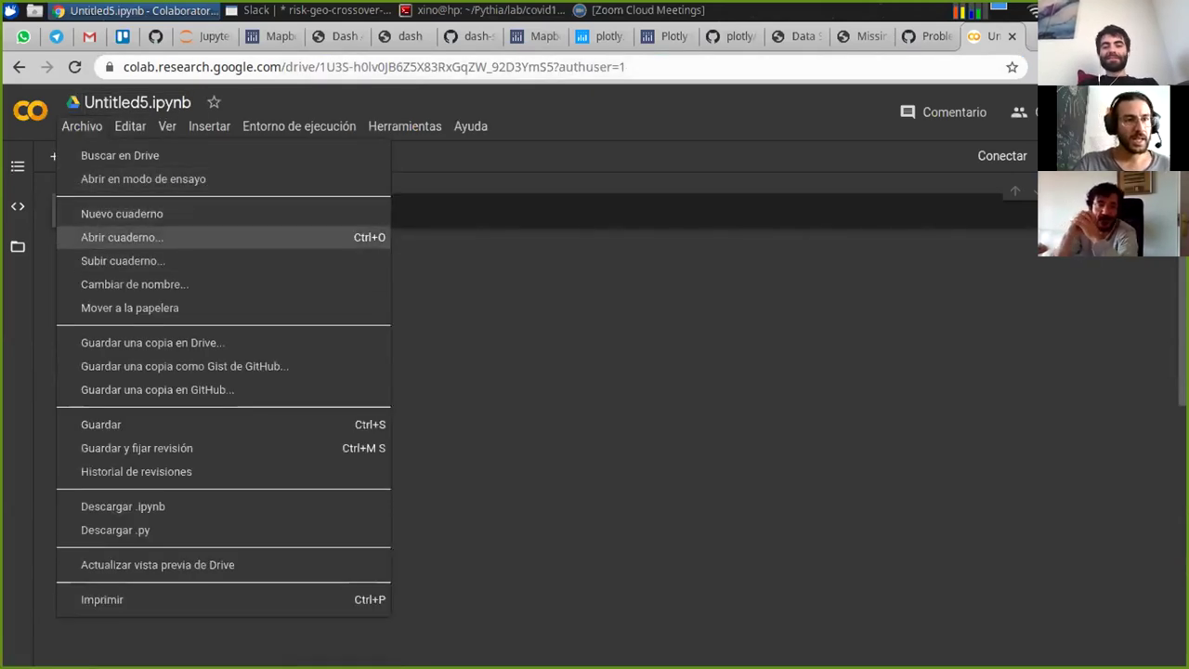
pyautogui.click(122, 237)
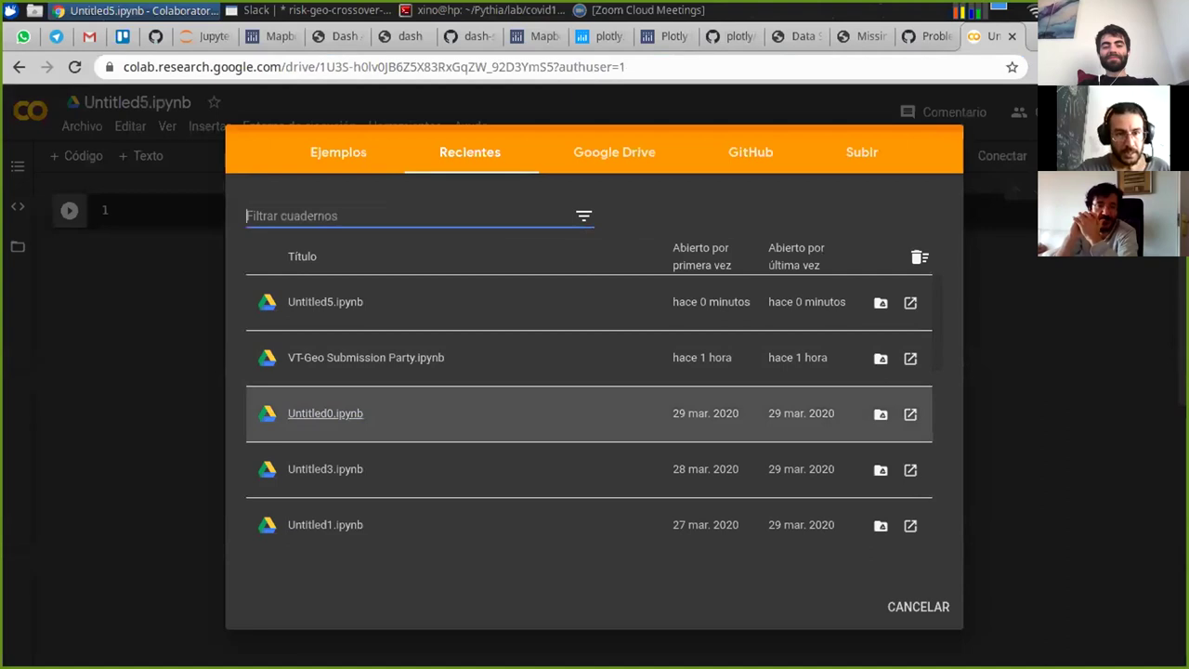
pyautogui.scroll(-6, 589, 413)
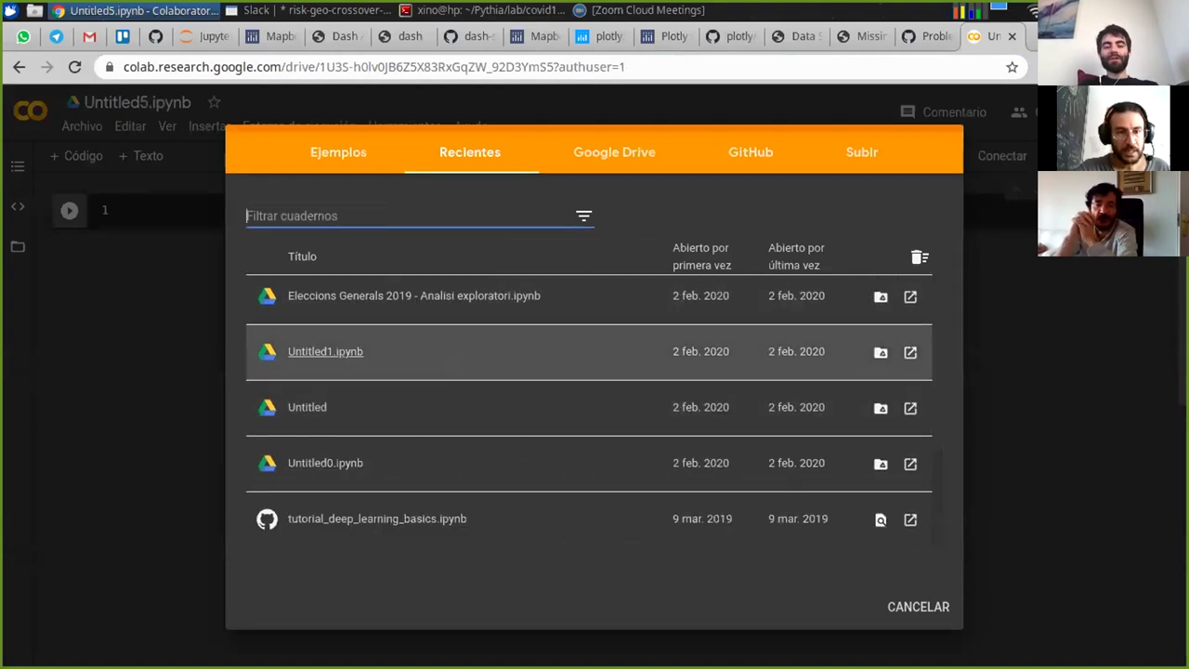
pyautogui.scroll(4, 325, 350)
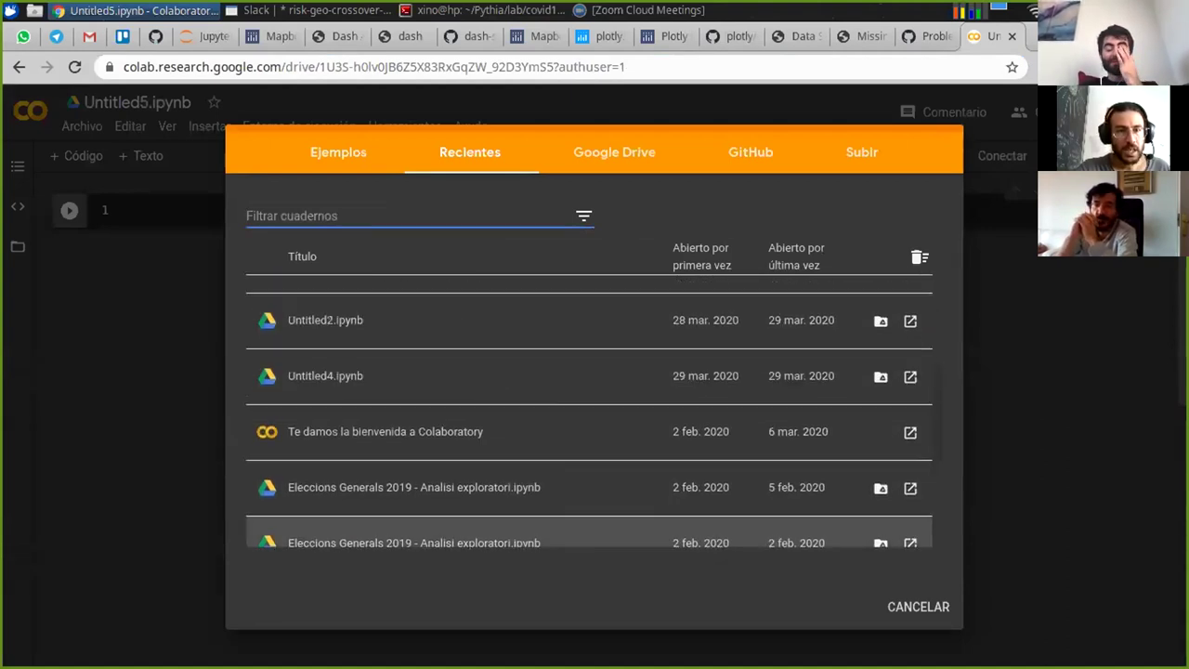
pyautogui.scroll(4, 325, 350)
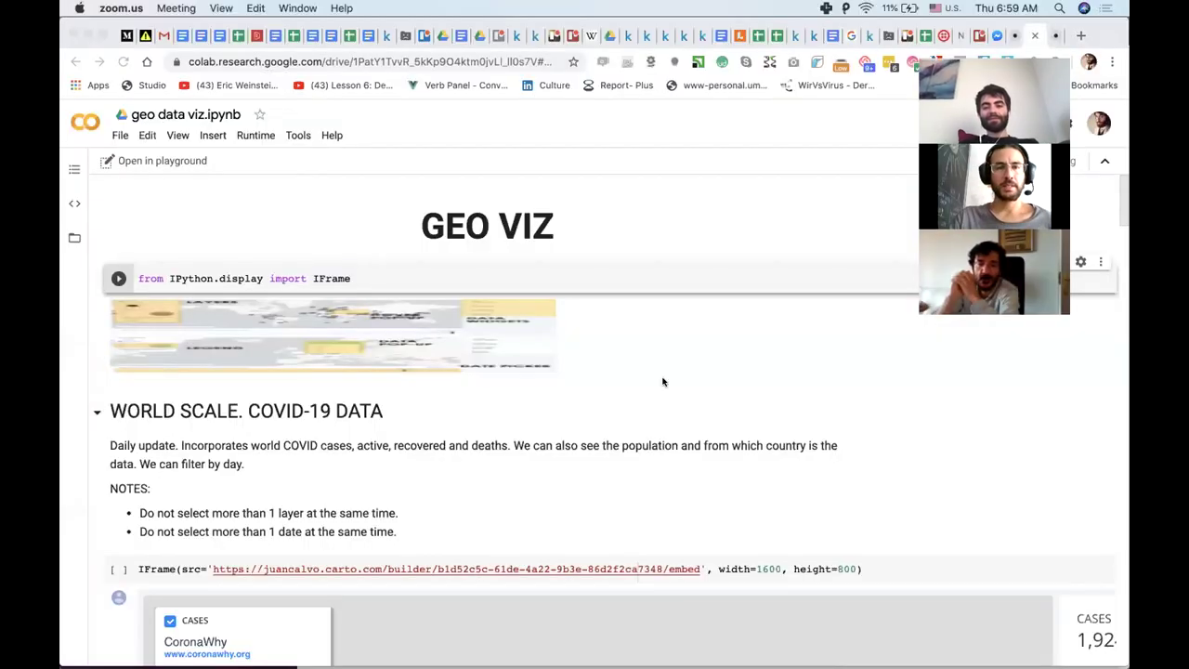
# - Scroll to the Italy demographic map and zoom twice into its northwest
pyautogui.scroll(-1, 662, 380)
pyautogui.scroll(-15, 636, 428)
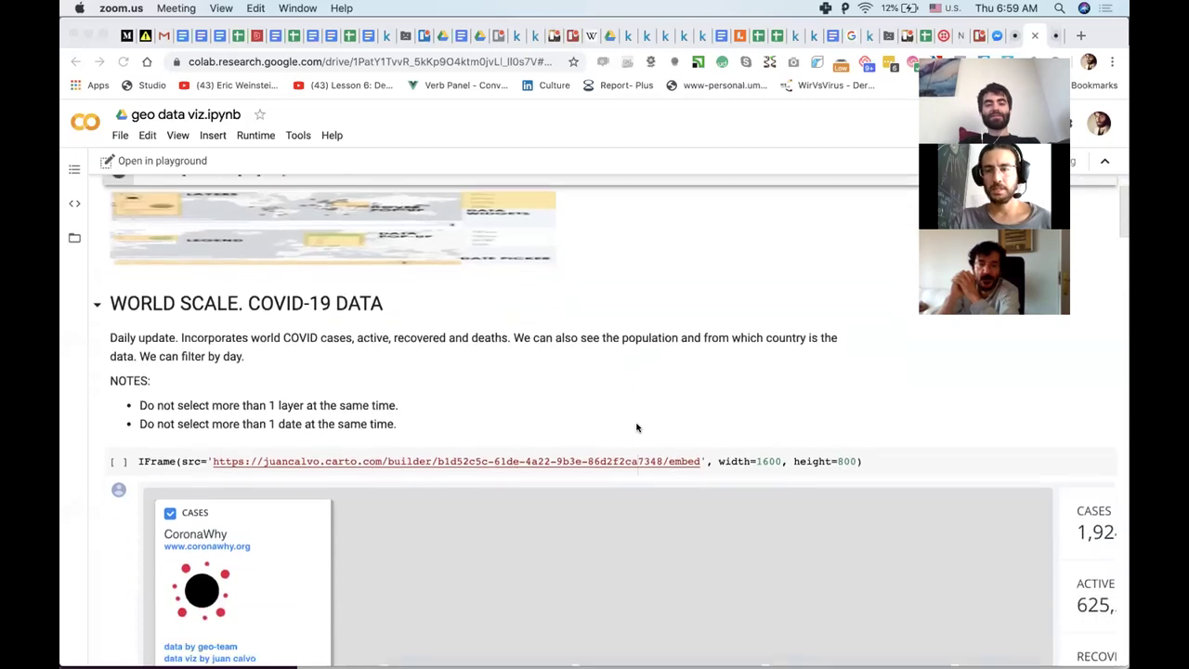
pyautogui.scroll(-10, 636, 427)
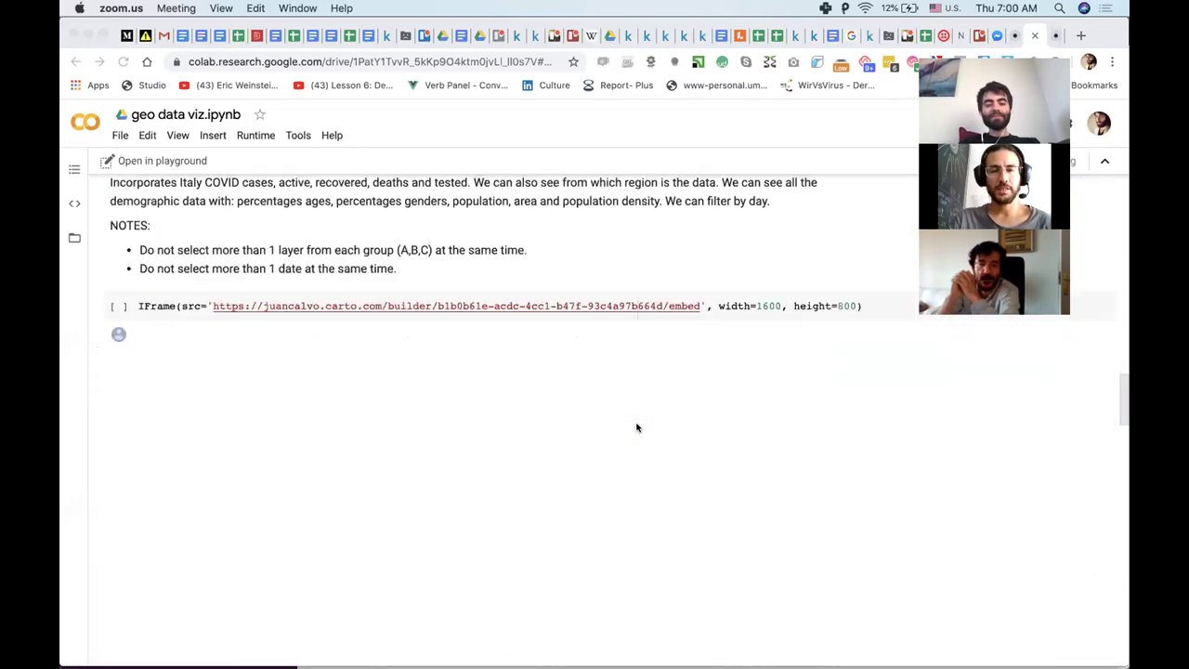
pyautogui.doubleClick(637, 426)
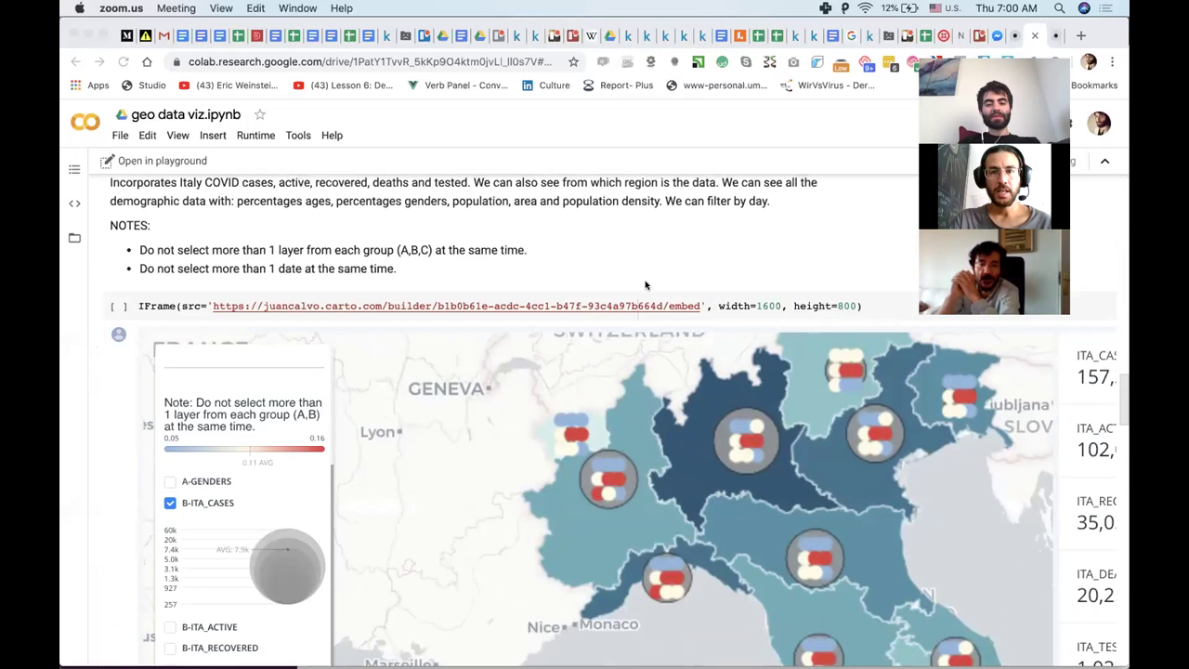
pyautogui.scroll(1, 645, 288)
pyautogui.doubleClick(630, 471)
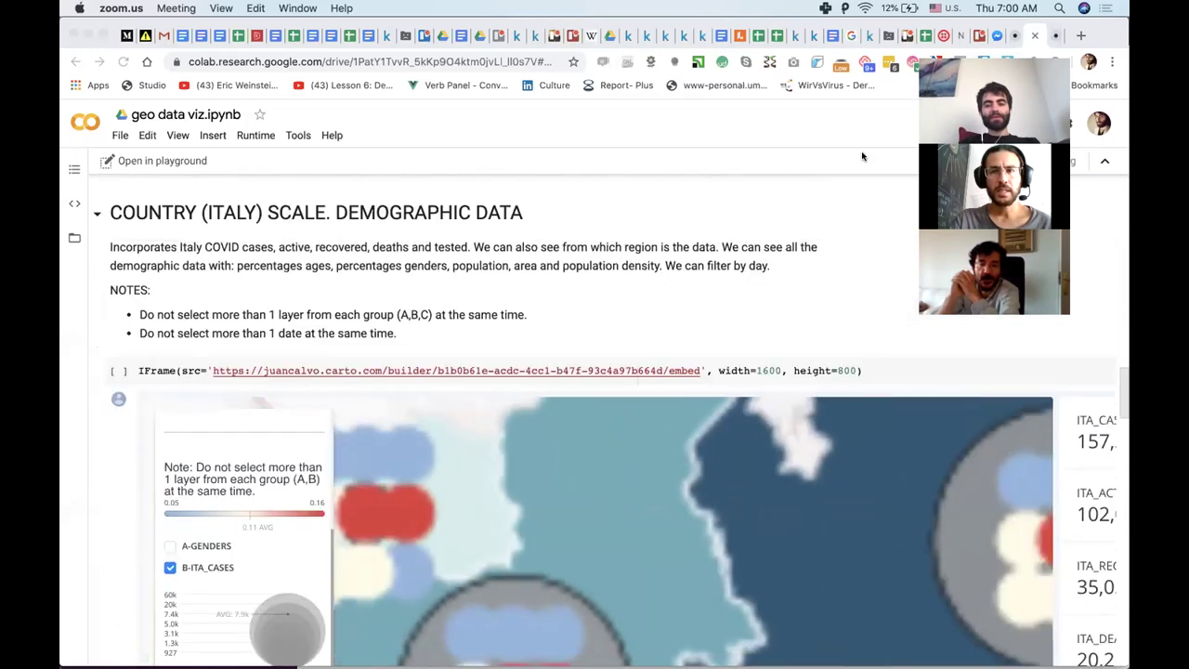
# - Scroll down to the Climate Data section and select its description paragraph
pyautogui.scroll(-14, 543, 499)
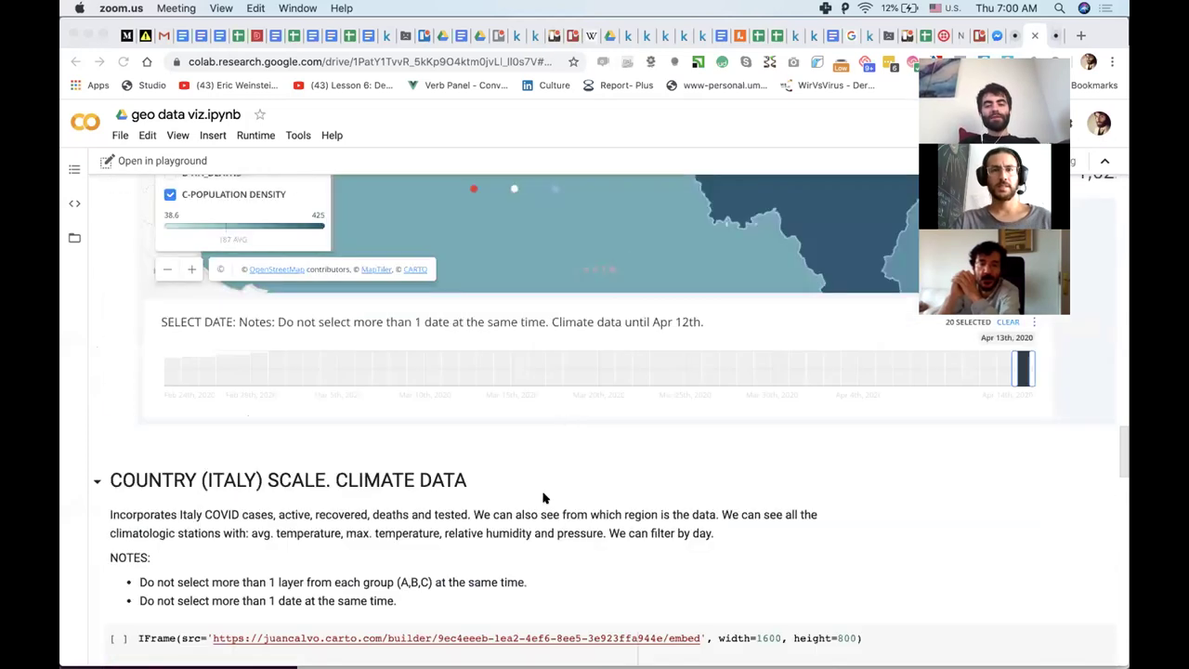
pyautogui.scroll(-5, 543, 498)
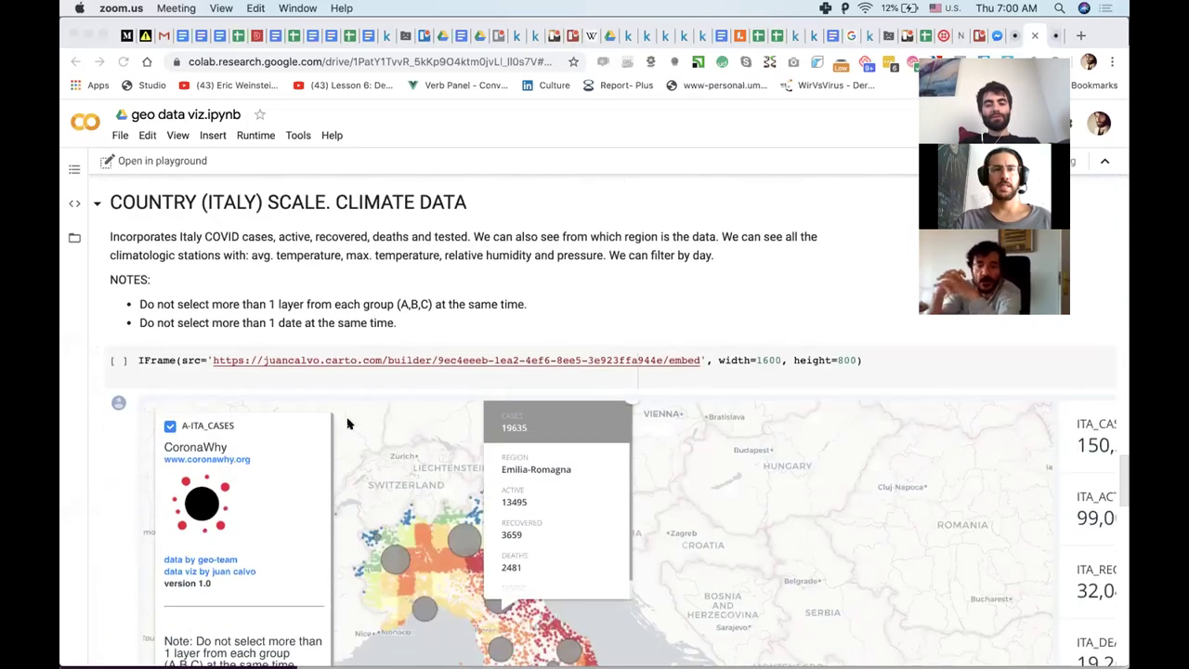
pyautogui.click(454, 251)
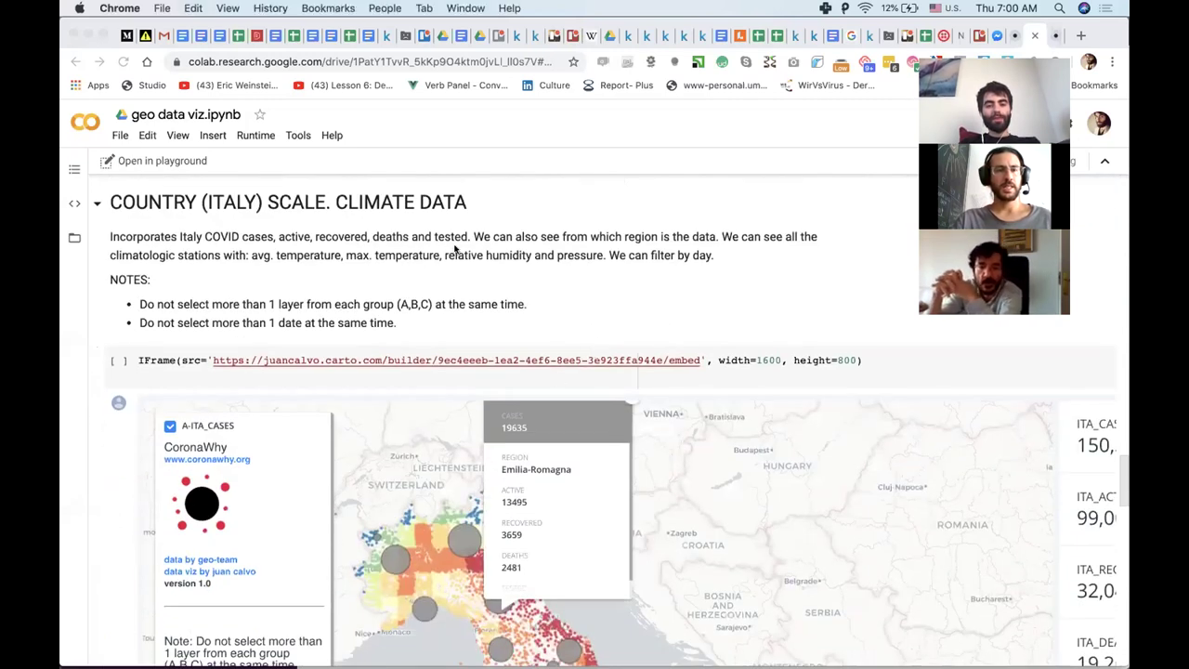
pyautogui.tripleClick(402, 244)
pyautogui.click(451, 243)
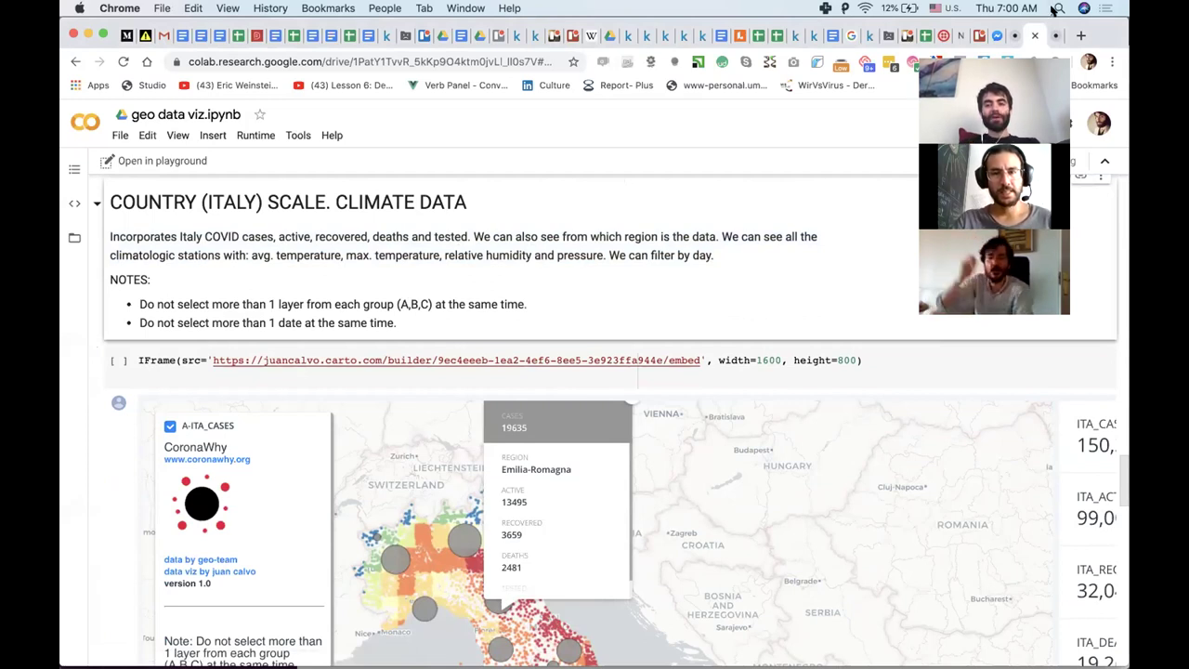
# - Switch to the full CARTO climate dashboard and zoom in on Italy's regions
pyautogui.click(1053, 34)
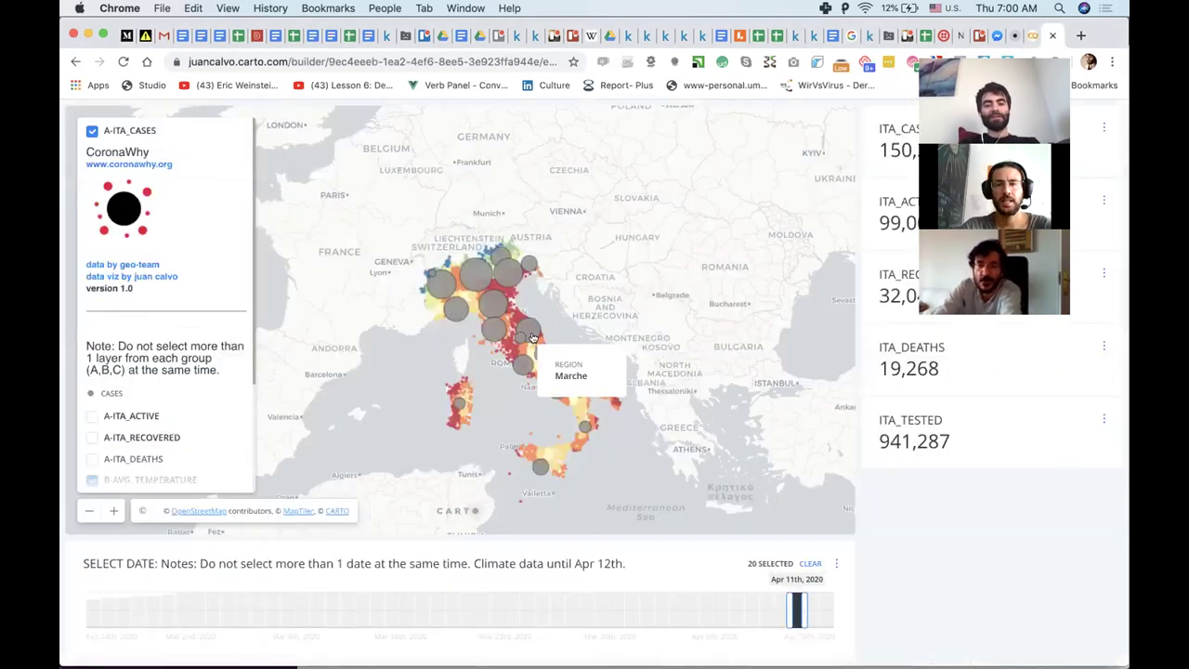
pyautogui.scroll(2, 533, 336)
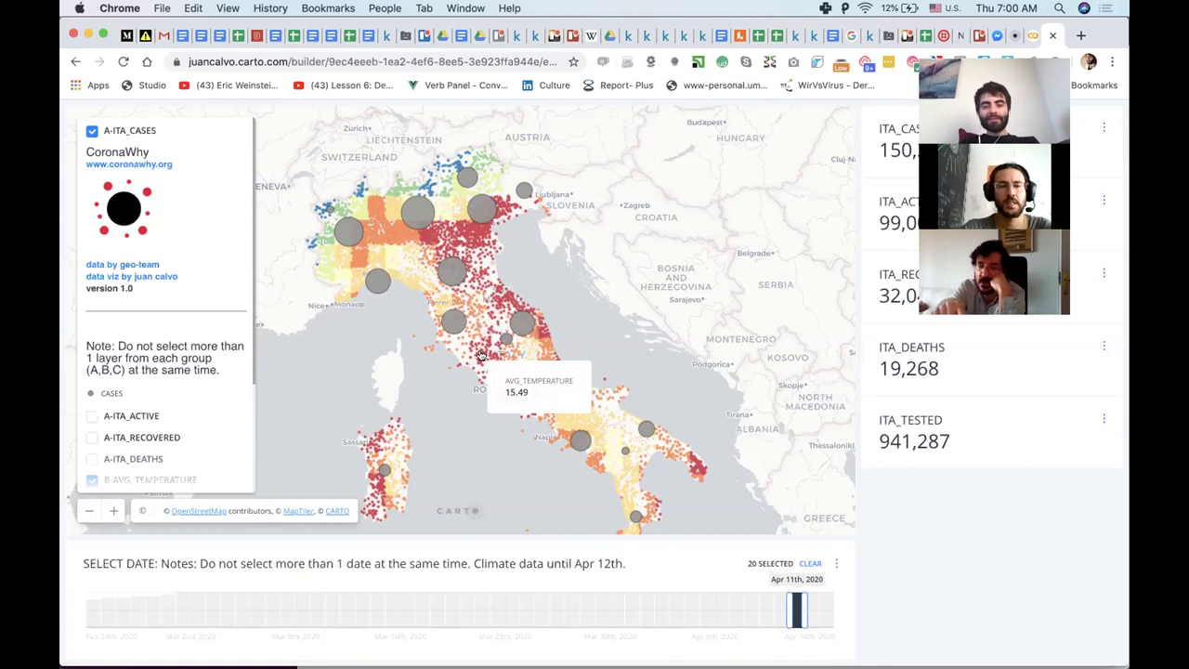
# - Back in the Colab notebook, scroll-zoom the world COVID map around Portugal
pyautogui.hotkey('ctrl', 'shift', 'Tab')
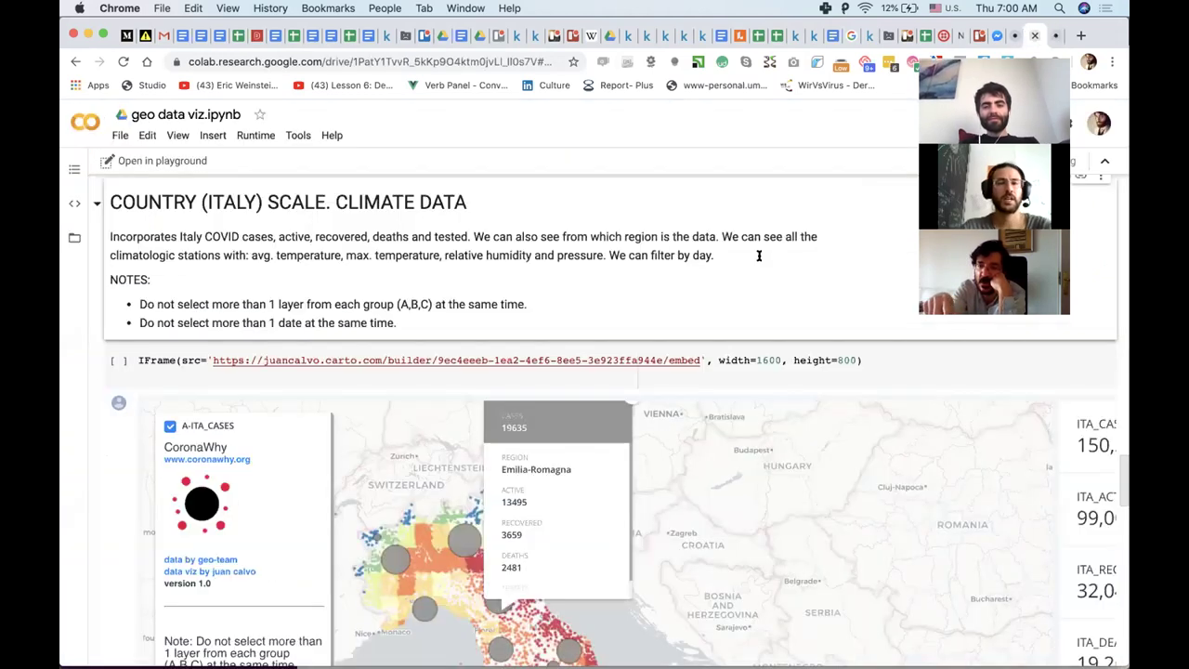
pyautogui.scroll(3, 93, 339)
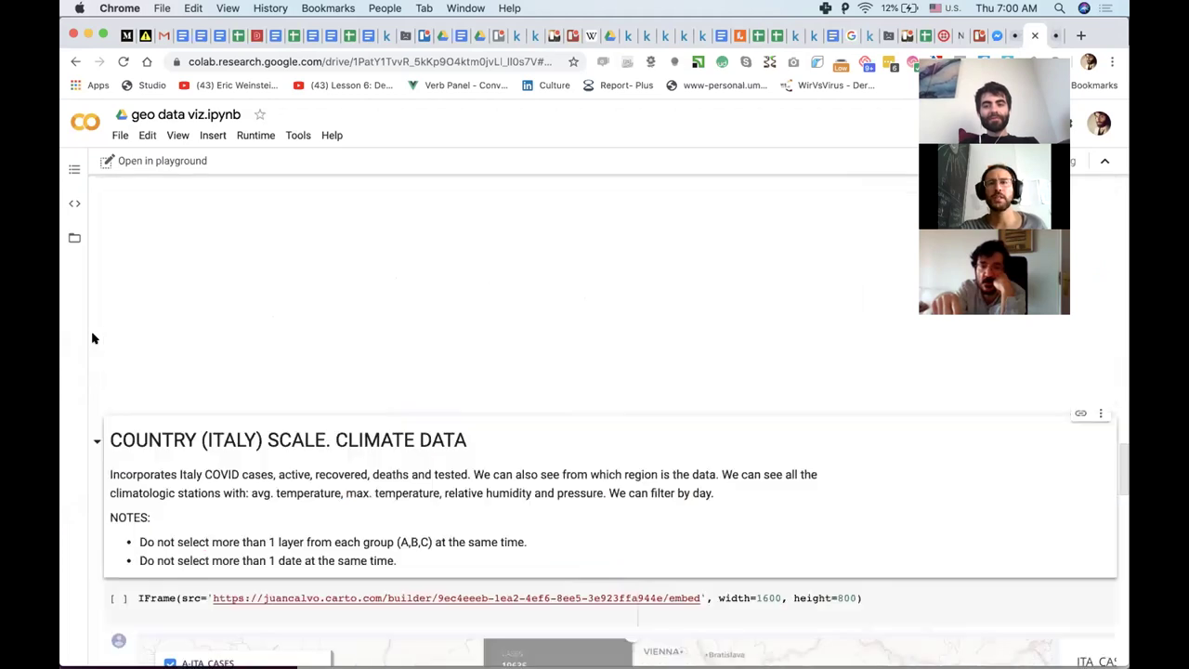
pyautogui.scroll(-5, 93, 339)
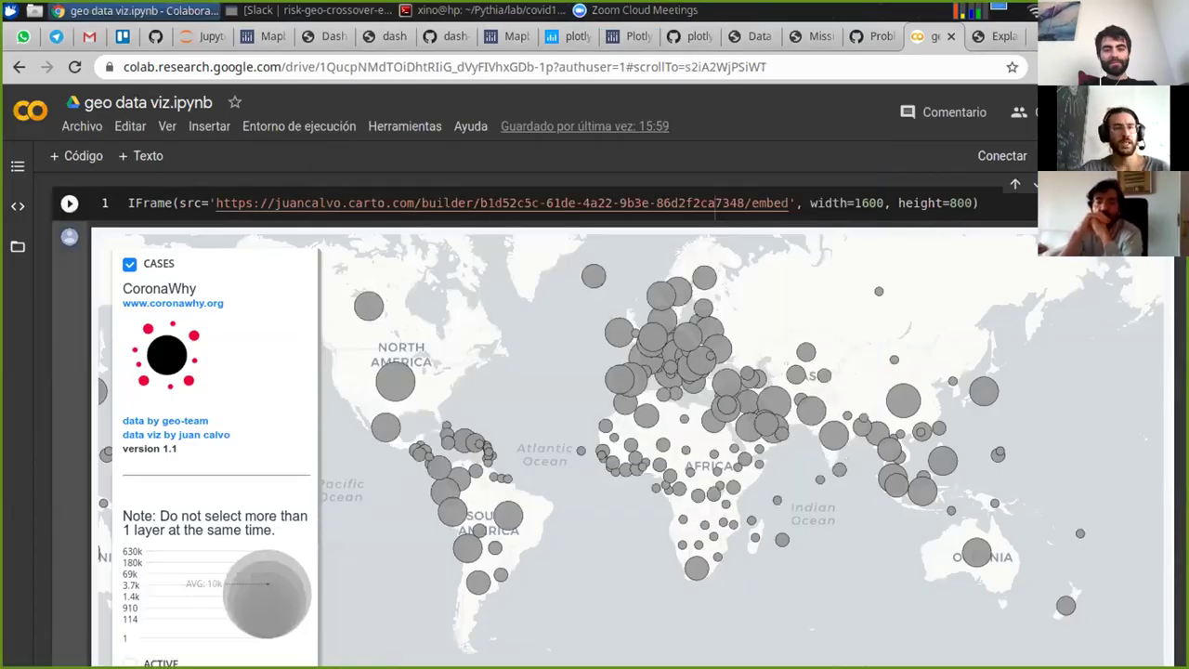
pyautogui.scroll(5, 613, 418)
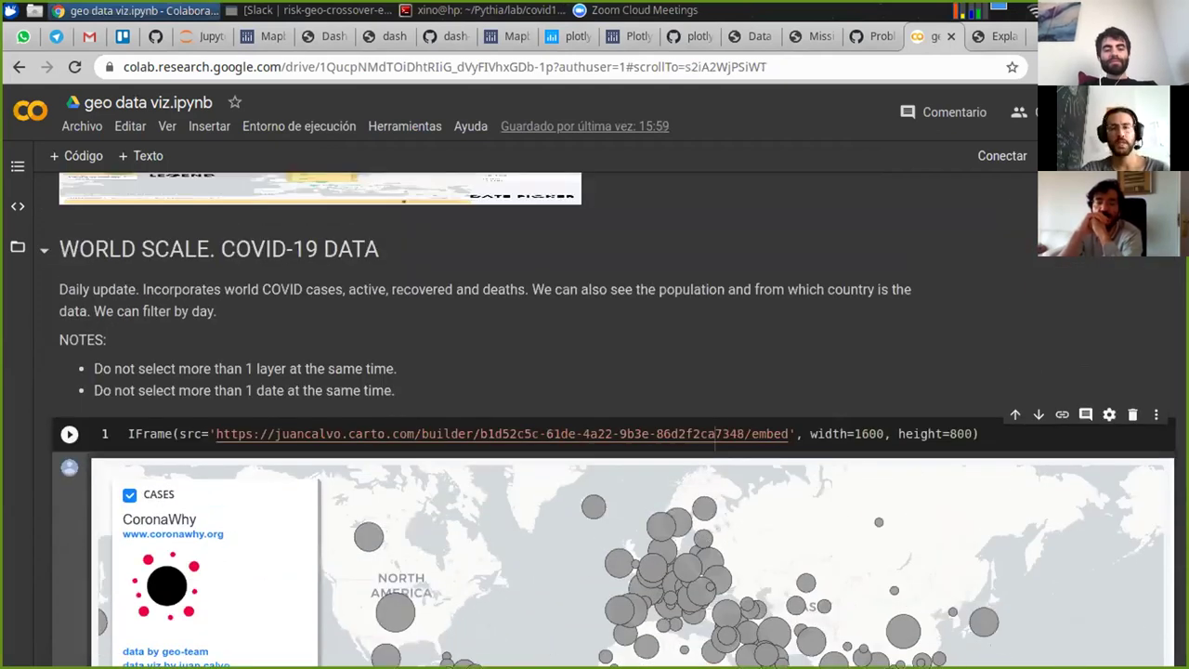
pyautogui.scroll(-5, 613, 418)
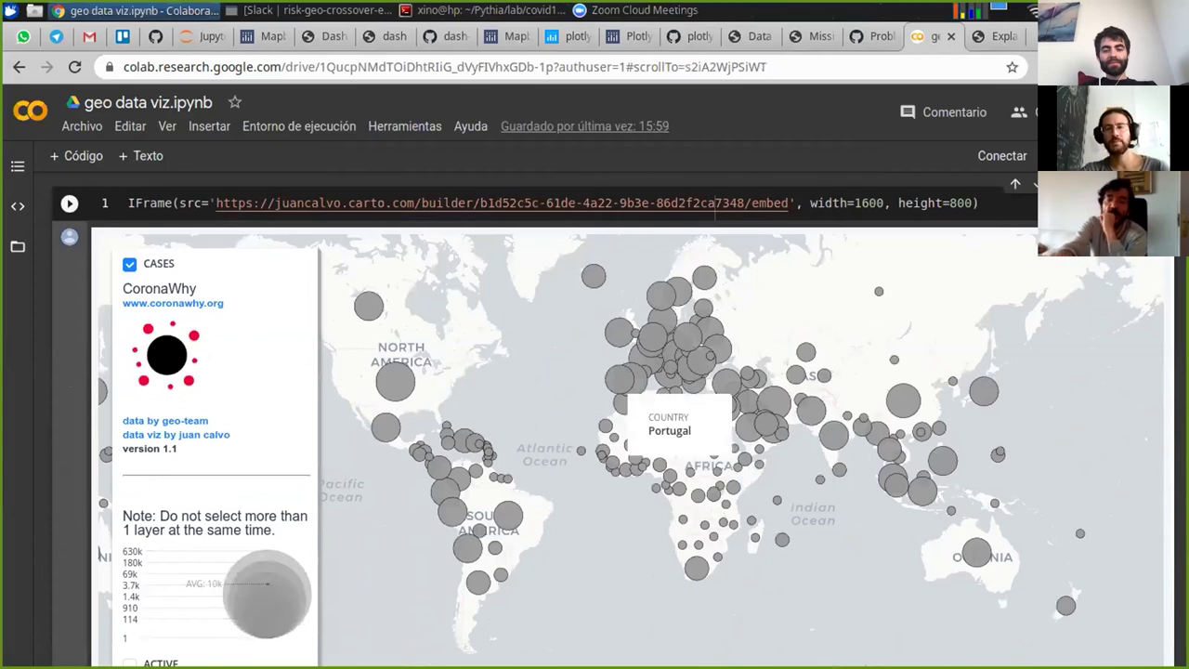
pyautogui.scroll(-1, 603, 427)
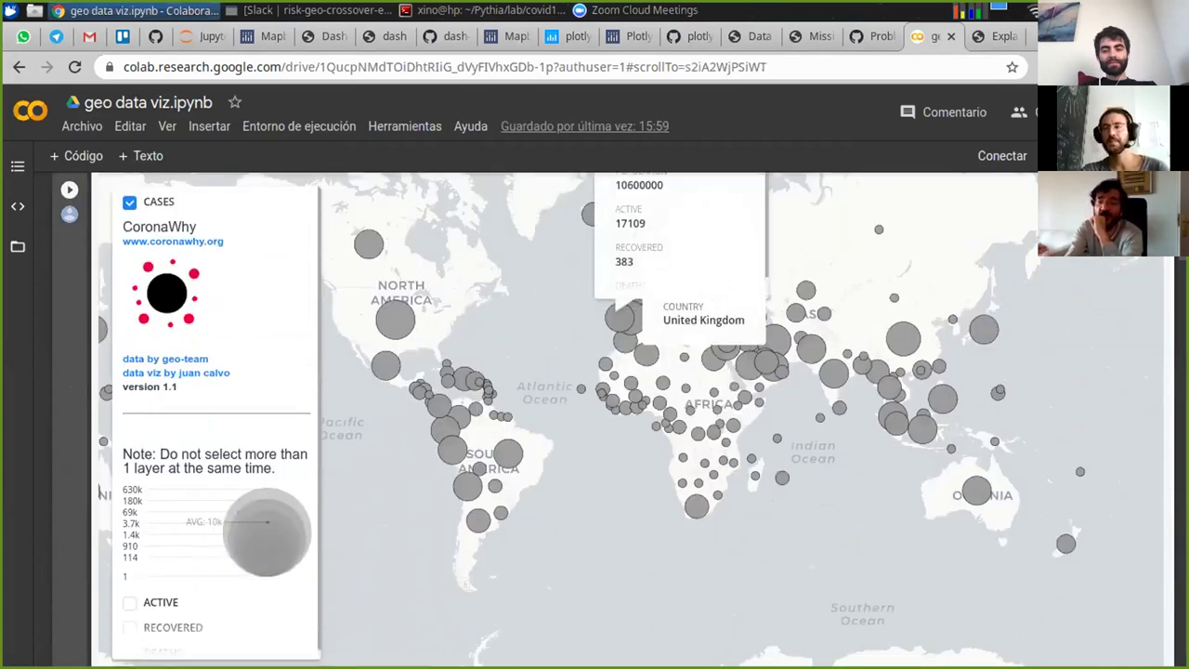
# - Raise the sound volume and scroll back up to the explanation image cell
pyautogui.press('XF86AudioRaiseVolume')
pyautogui.scroll(2, 575, 175)
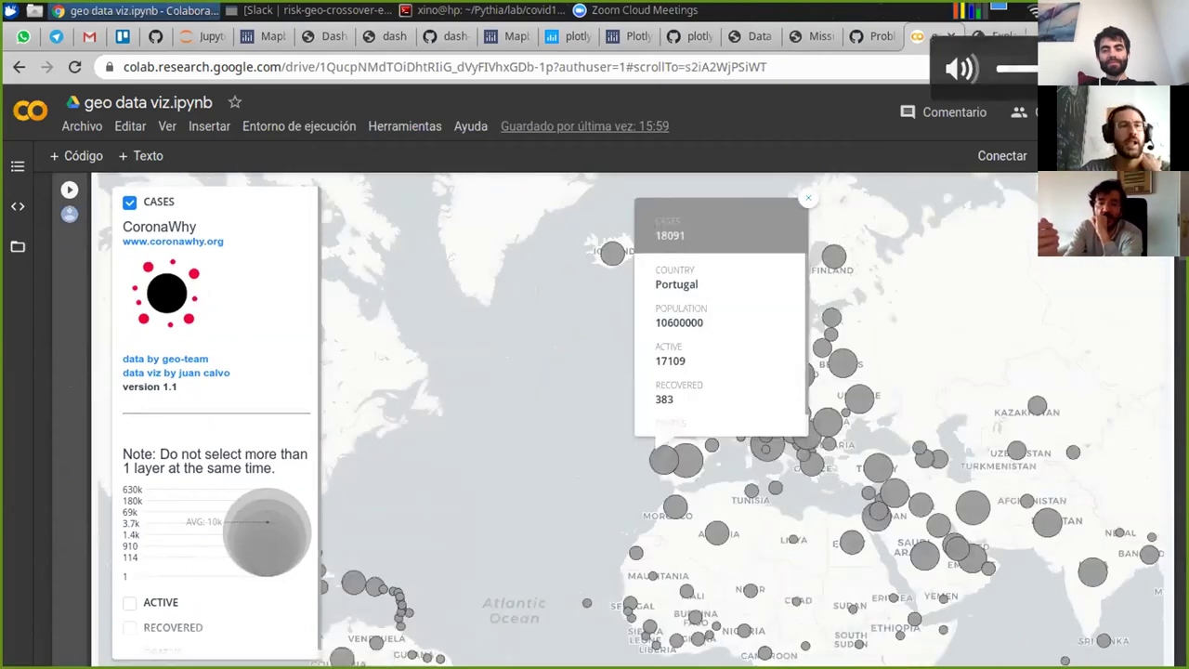
pyautogui.scroll(5, 715, 556)
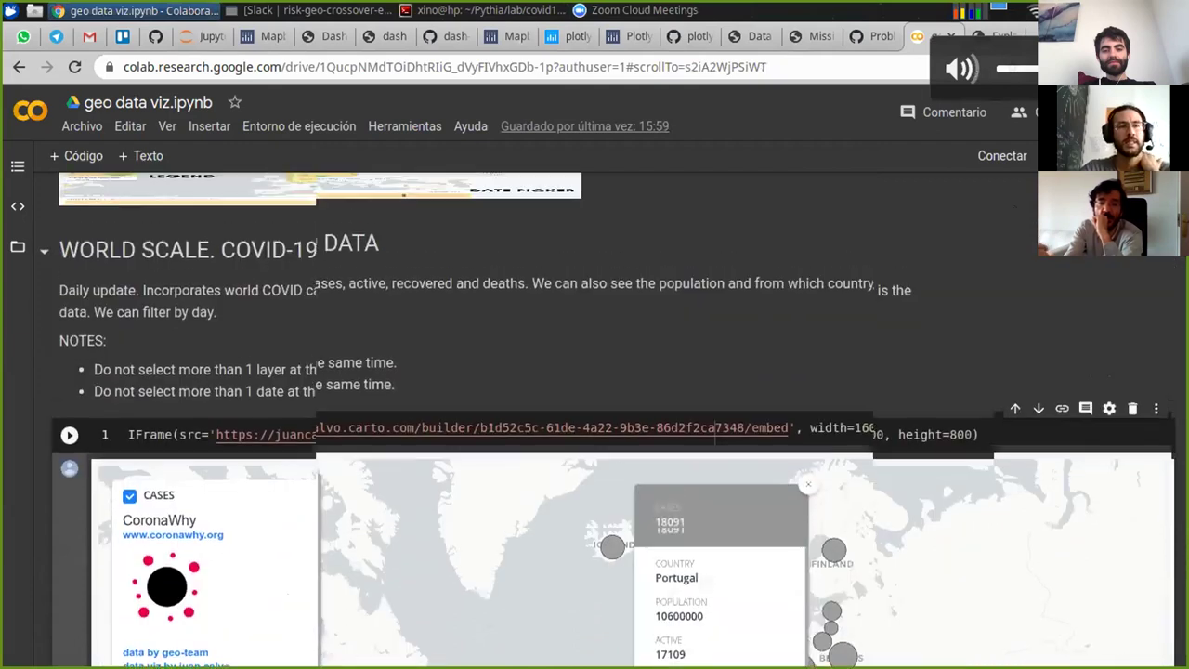
pyautogui.scroll(1, 715, 556)
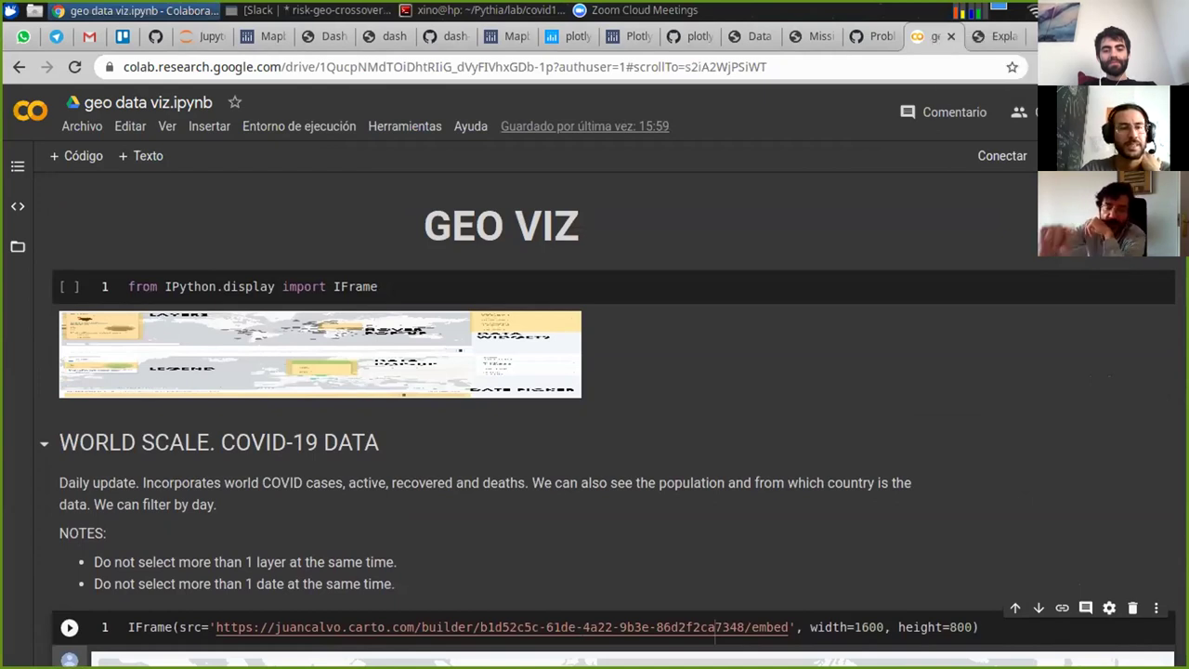
# - In the image cell's markdown, change height 100 to 40, trim extra attributes, and preview
pyautogui.click(536, 372)
pyautogui.doubleClick(536, 371)
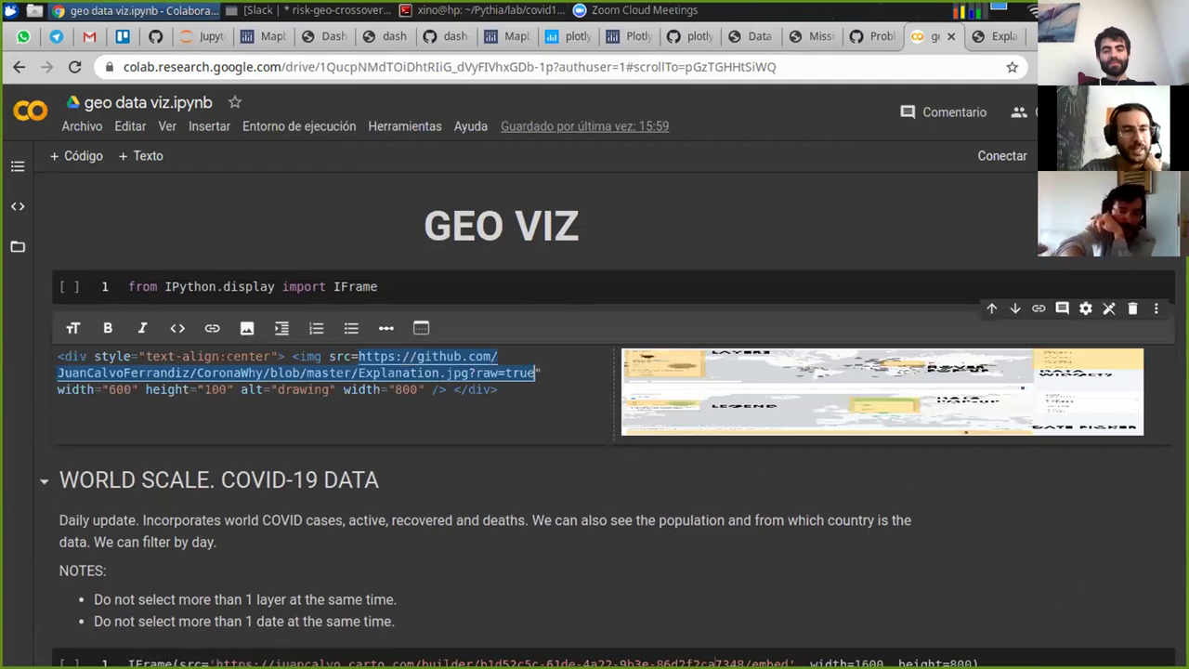
pyautogui.click(215, 389)
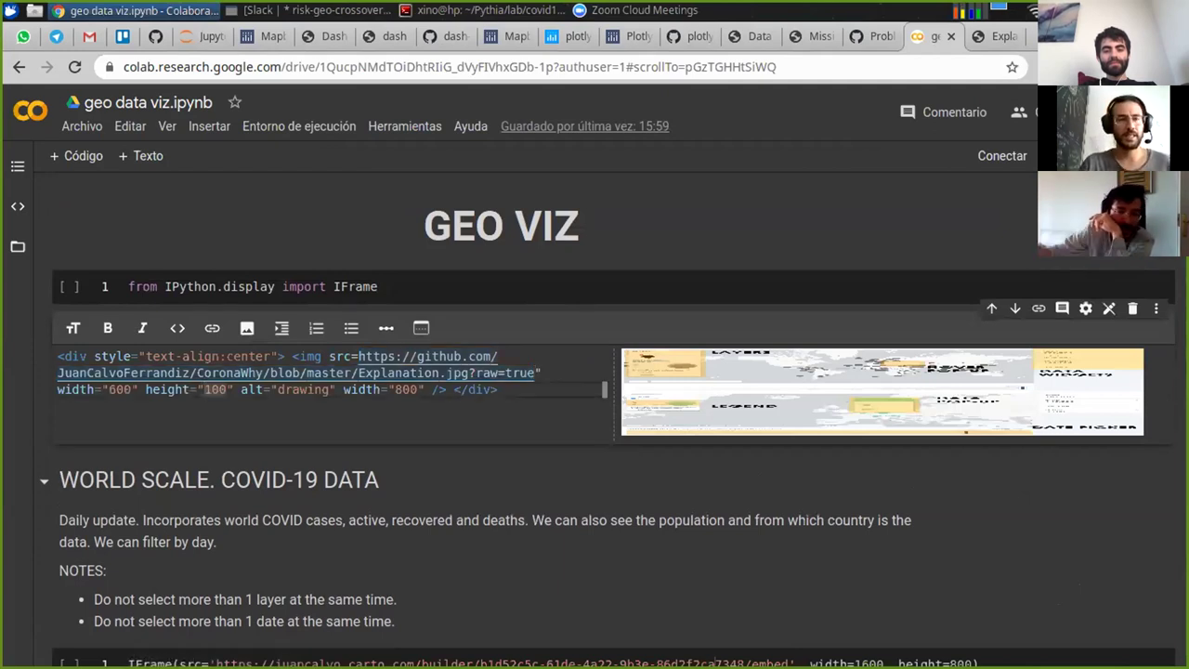
pyautogui.write('40')
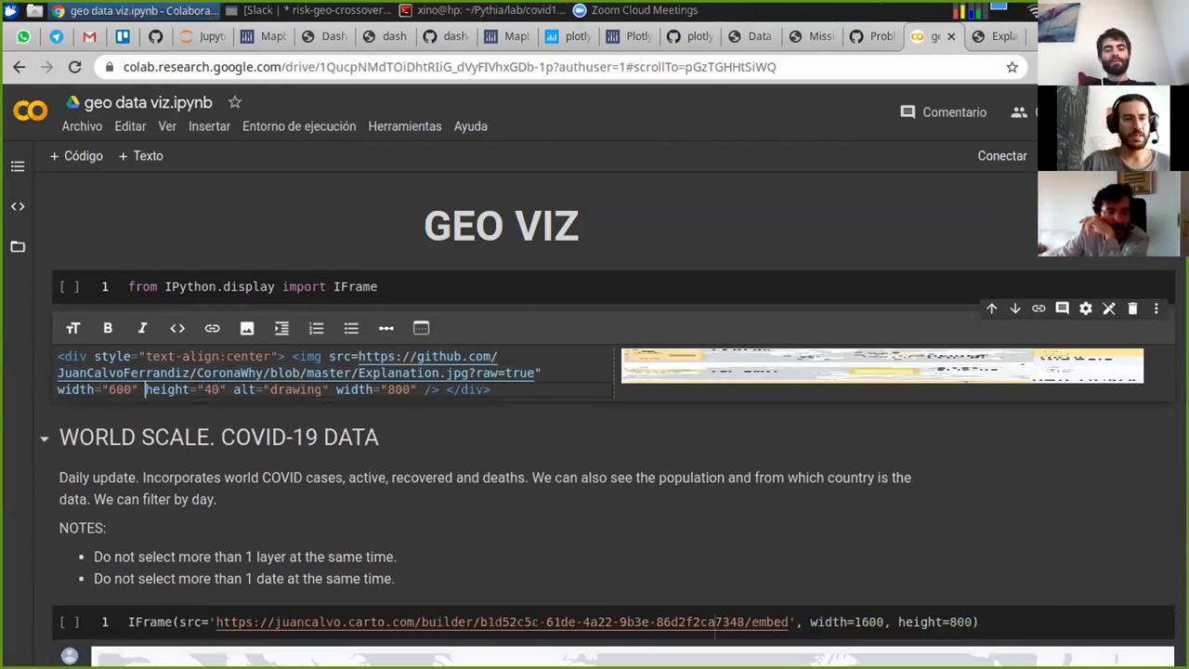
pyautogui.hotkey('shift', 'Right')
pyautogui.hotkey('shift', 'Right')
pyautogui.hotkey('shift', 'Right')
pyautogui.hotkey('shift', 'Right')
pyautogui.hotkey('shift', 'Right')
pyautogui.hotkey('shift', 'Right')
pyautogui.hotkey('shift', 'Right')
pyautogui.hotkey('shift', 'Right')
pyautogui.hotkey('shift', 'Right')
pyautogui.hotkey('shift', 'Right')
pyautogui.hotkey('shift', 'Right')
pyautogui.hotkey('shift', 'Right')
pyautogui.hotkey('shift', 'Right')
pyautogui.hotkey('shift', 'Right')
pyautogui.hotkey('shift', 'Right')
pyautogui.hotkey('shift', 'Right')
pyautogui.hotkey('shift', 'Right')
pyautogui.hotkey('shift', 'Right')
pyautogui.hotkey('shift', 'Right')
pyautogui.hotkey('shift', 'Right')
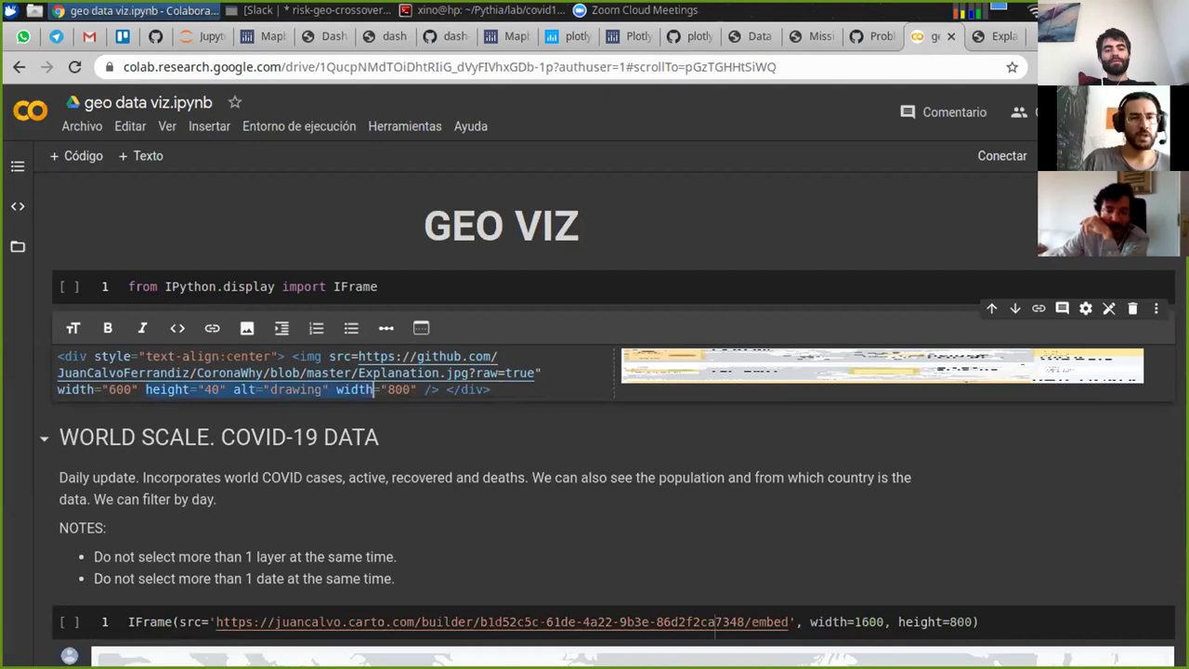
pyautogui.press('BackSpace')
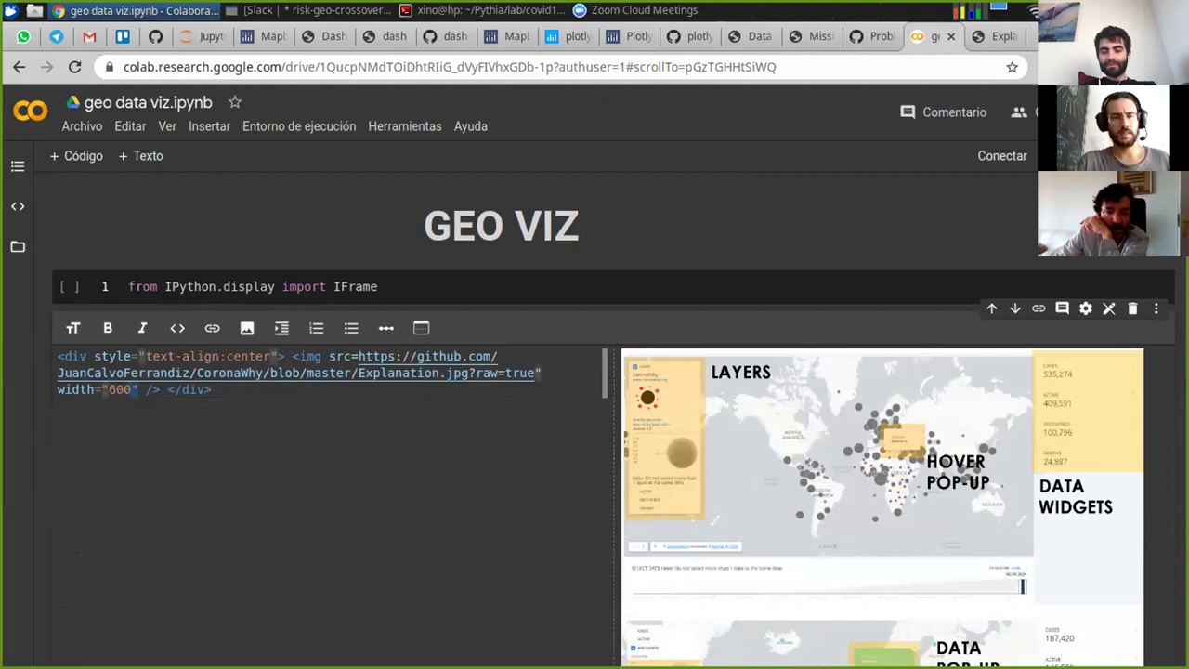
pyautogui.press('Return')
pyautogui.press('BackSpace')
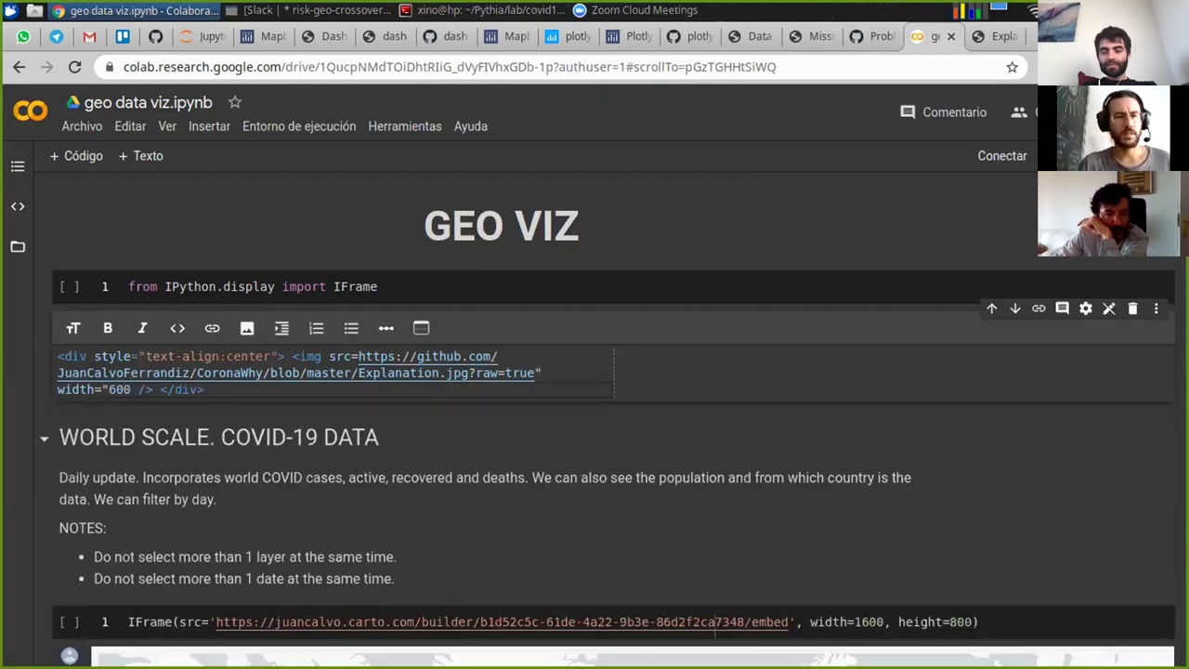
pyautogui.press('Escape')
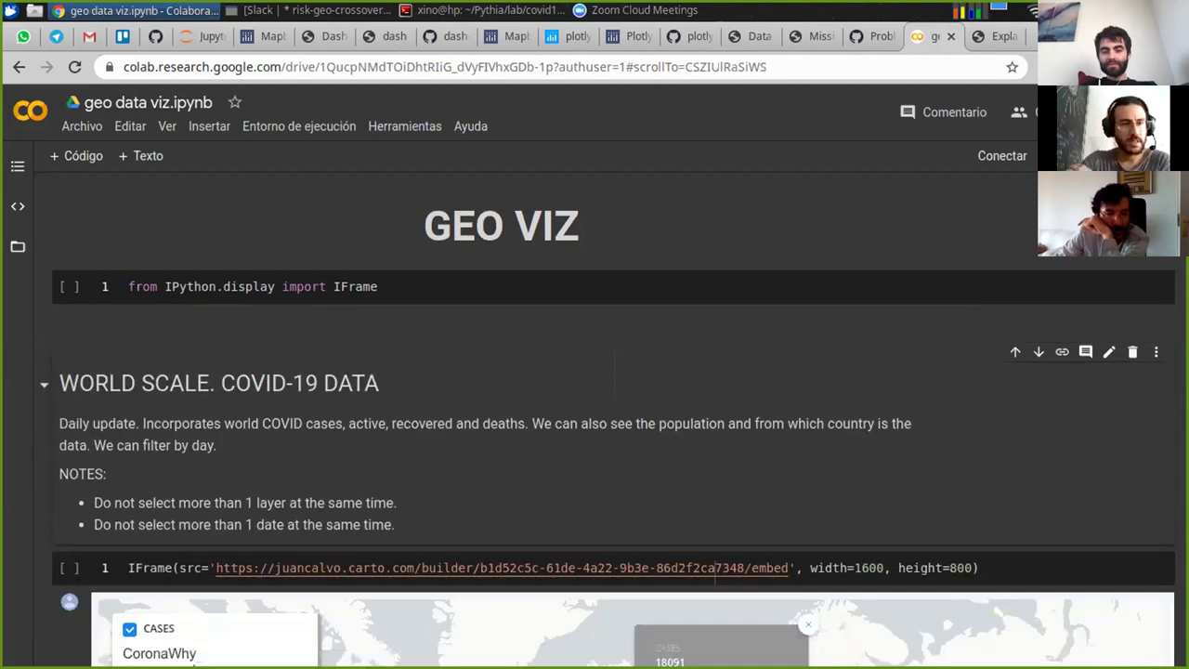
# - Delete all width, height and alt attributes from the img tag and render the cell
pyautogui.press('Return')
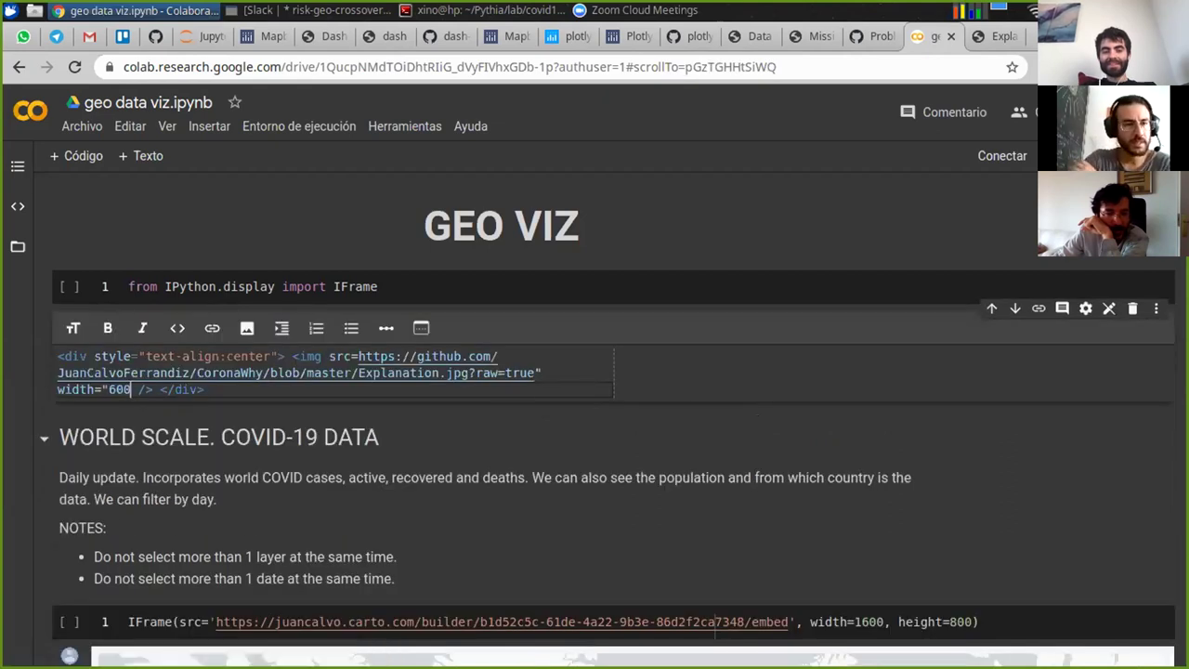
pyautogui.write('"')
pyautogui.press('Return')
pyautogui.press('BackSpace')
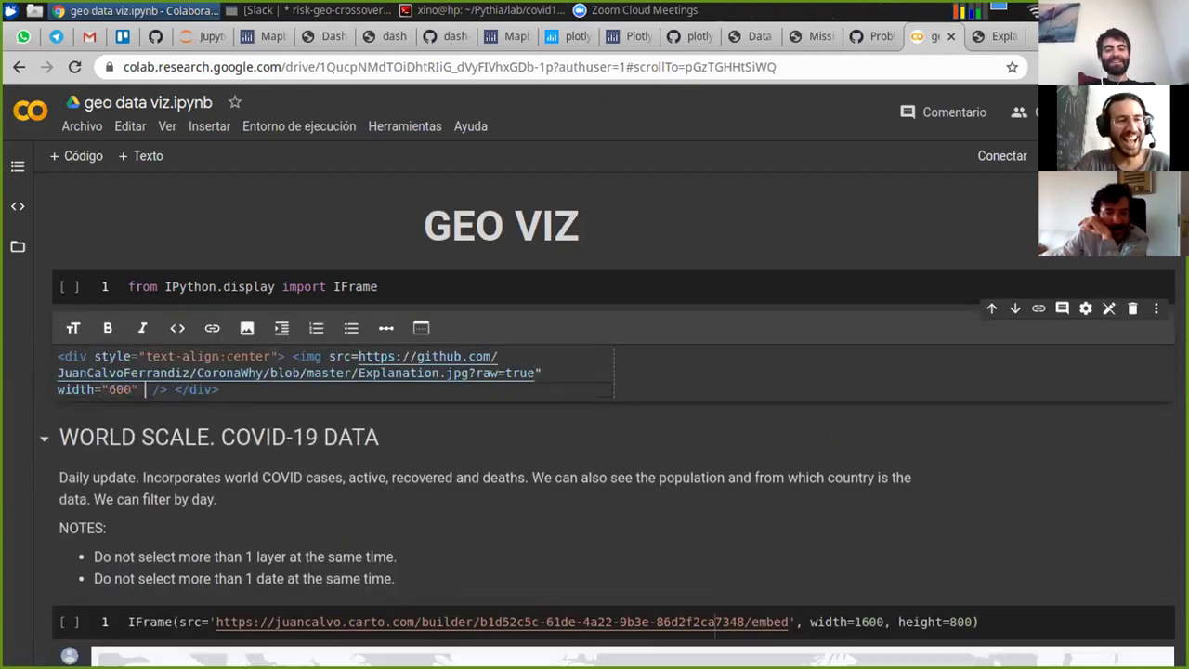
pyautogui.write('height="40" alt="drawing" width="800"')
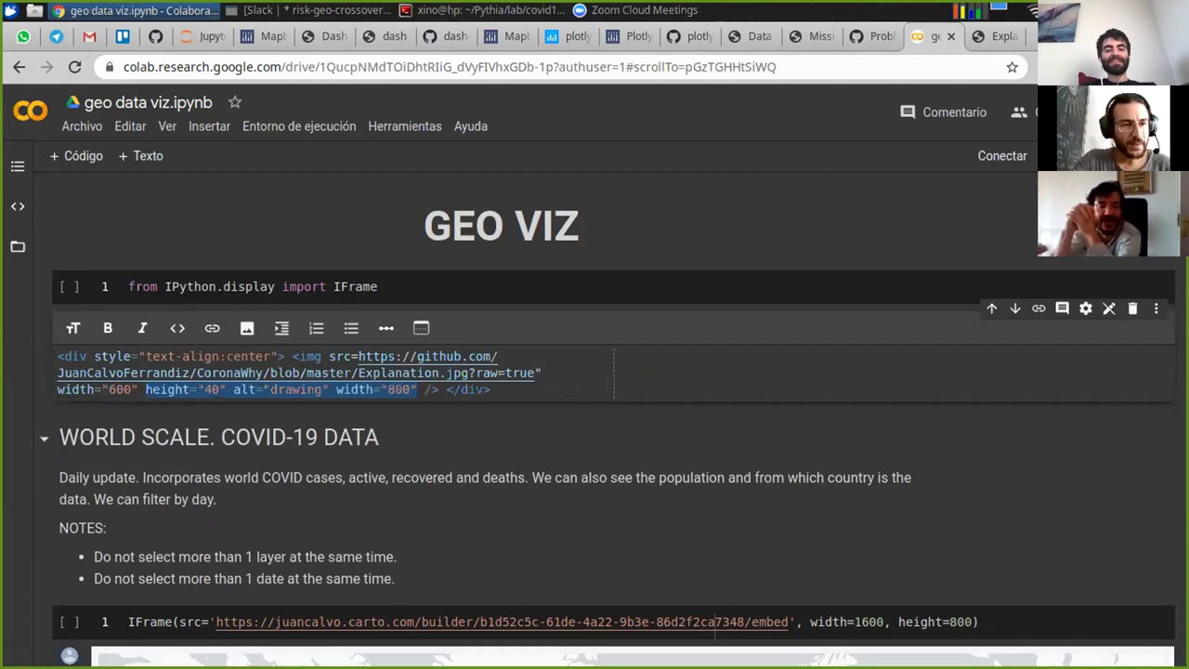
pyautogui.press('Right')
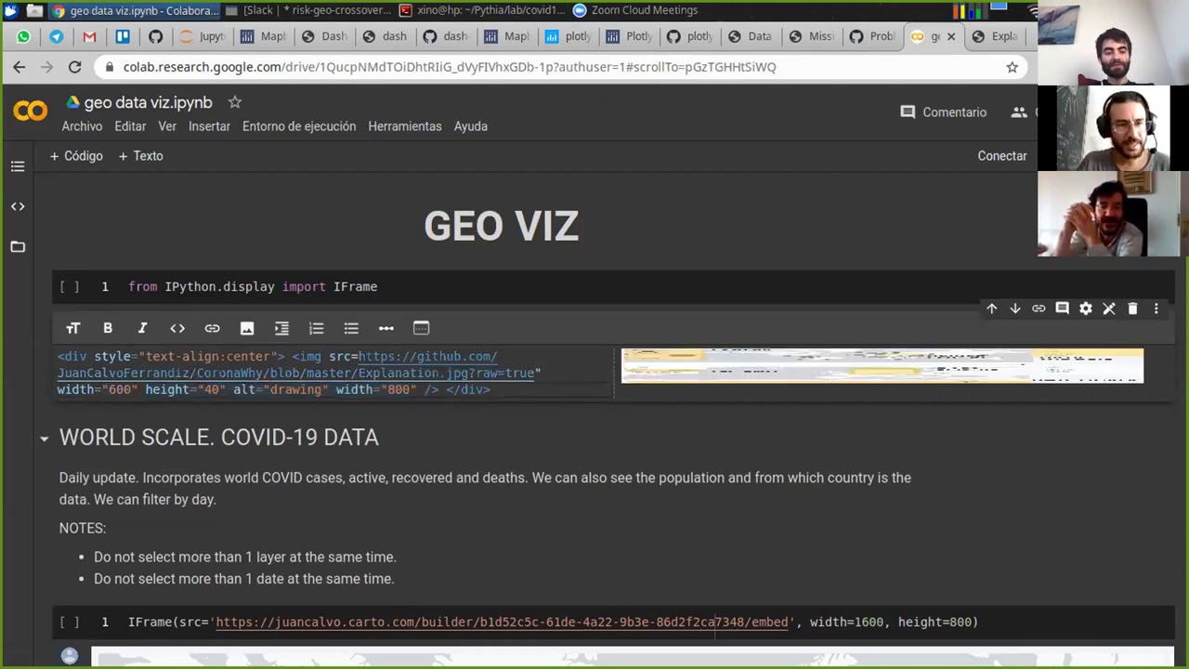
pyautogui.hotkey('ctrl', 'shift', 'Left')
pyautogui.hotkey('ctrl', 'shift', 'Left')
pyautogui.hotkey('ctrl', 'shift', 'Left')
pyautogui.hotkey('ctrl', 'shift', 'Left')
pyautogui.hotkey('ctrl', 'shift', 'Left')
pyautogui.hotkey('ctrl', 'shift', 'Left')
pyautogui.hotkey('ctrl', 'shift', 'Left')
pyautogui.hotkey('ctrl', 'shift', 'Left')
pyautogui.hotkey('ctrl', 'shift', 'Left')
pyautogui.hotkey('ctrl', 'shift', 'Left')
pyautogui.hotkey('ctrl', 'shift', 'Left')
pyautogui.hotkey('ctrl', 'shift', 'Left')
pyautogui.hotkey('ctrl', 'shift', 'Left')
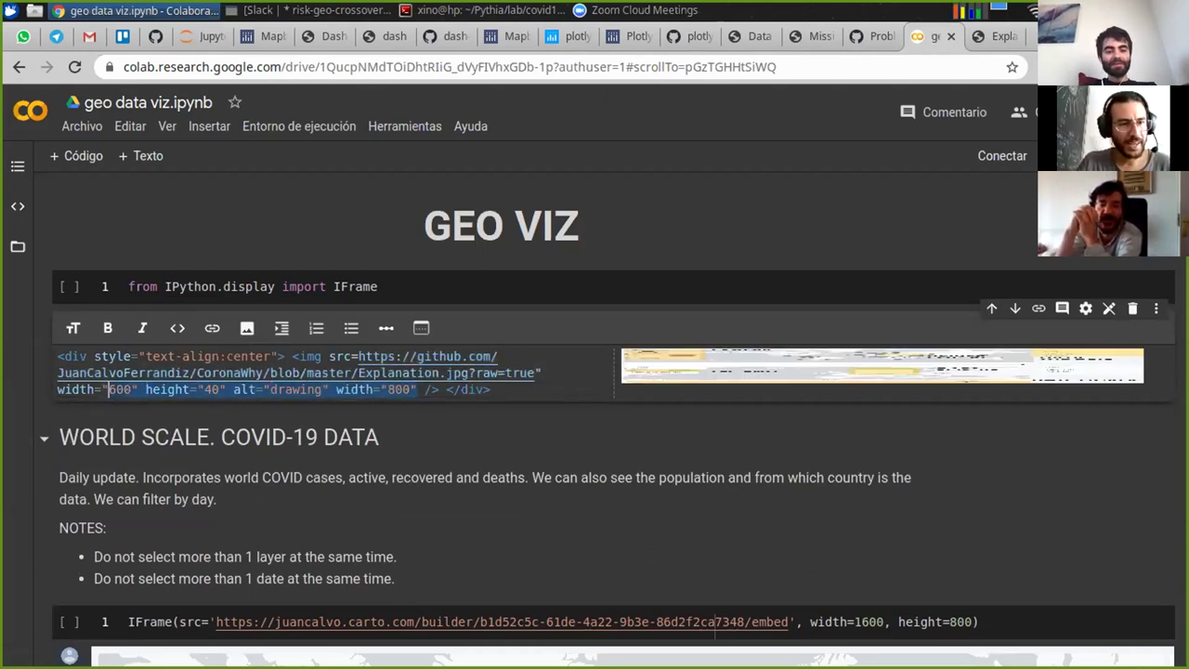
pyautogui.press('BackSpace')
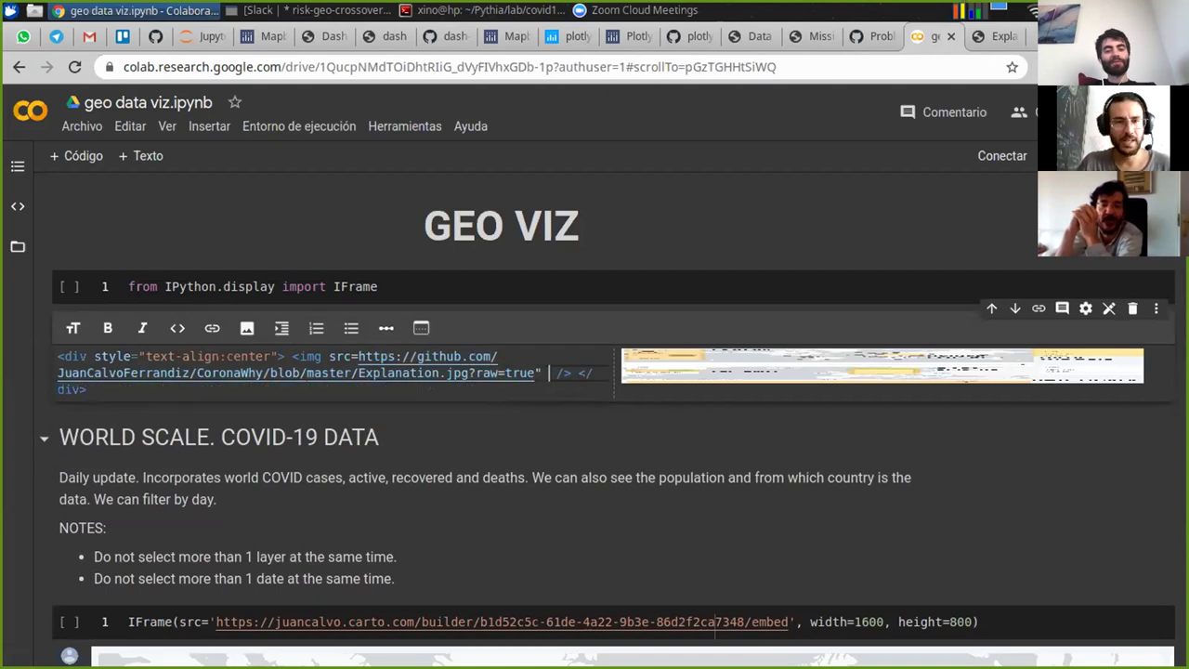
pyautogui.hotkey('shift', 'Return')
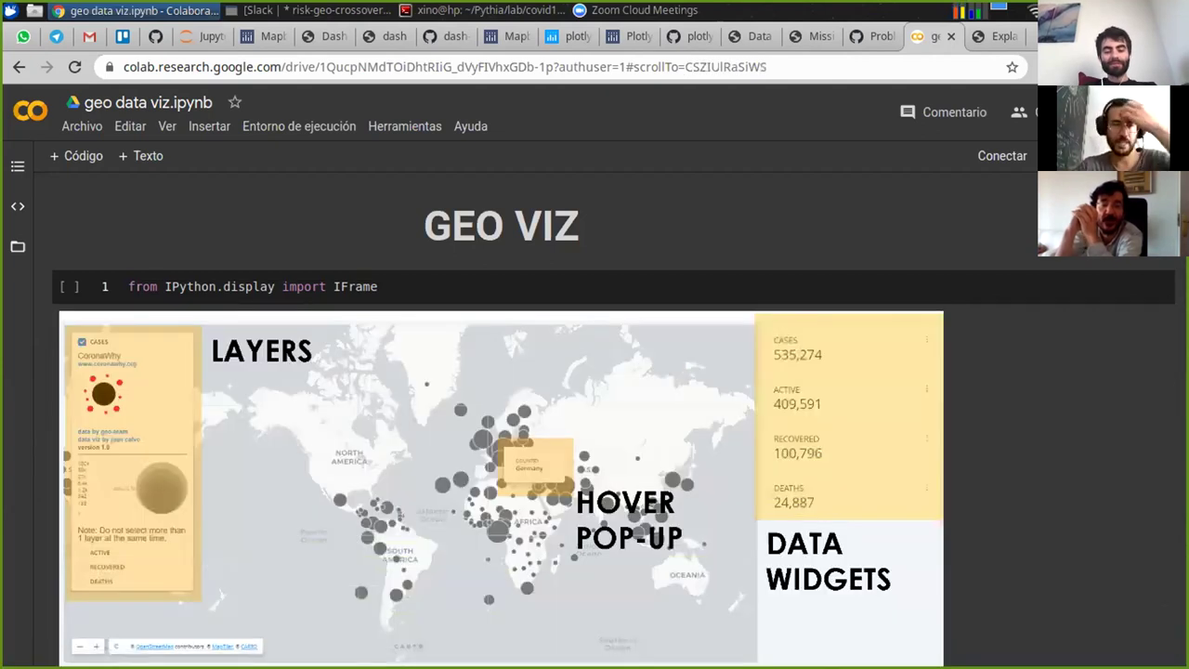
pyautogui.scroll(-3, 595, 418)
pyautogui.scroll(2, 501, 418)
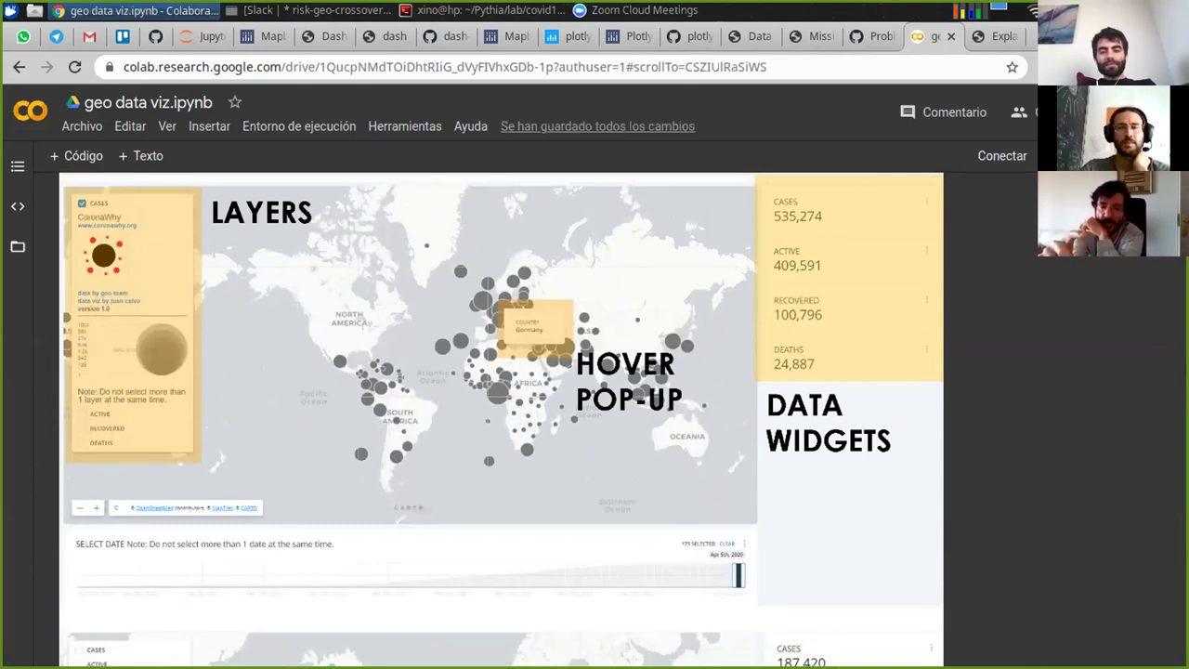
pyautogui.scroll(-4, 501, 418)
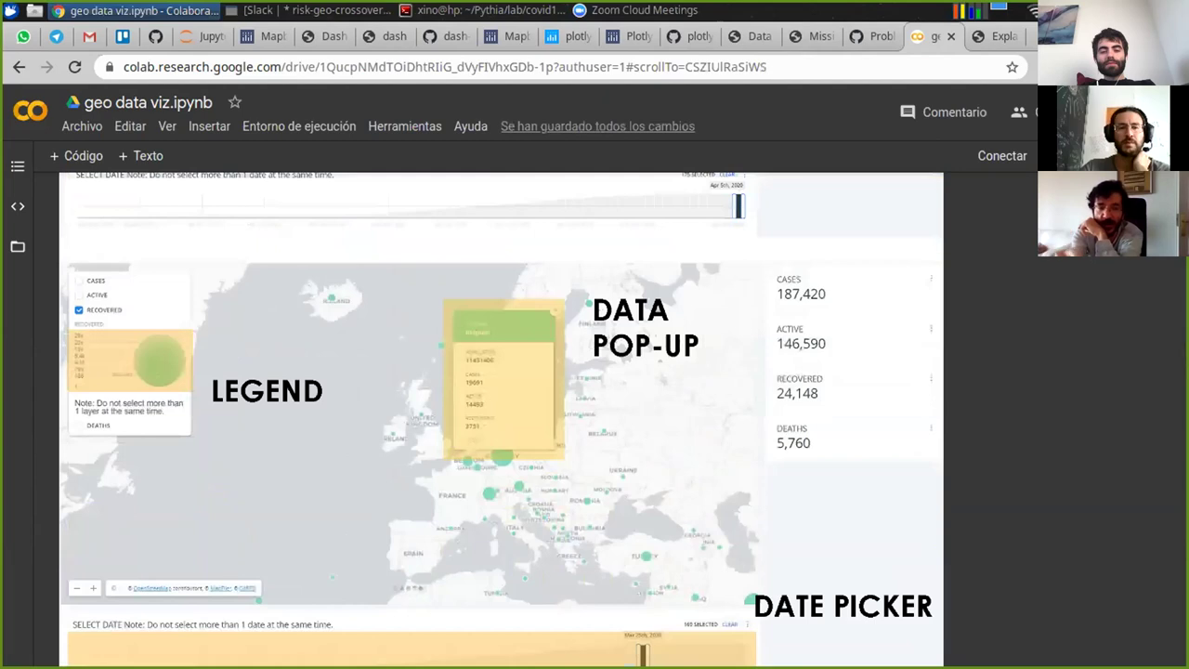
pyautogui.scroll(5, 61, 442)
pyautogui.scroll(-1, 61, 442)
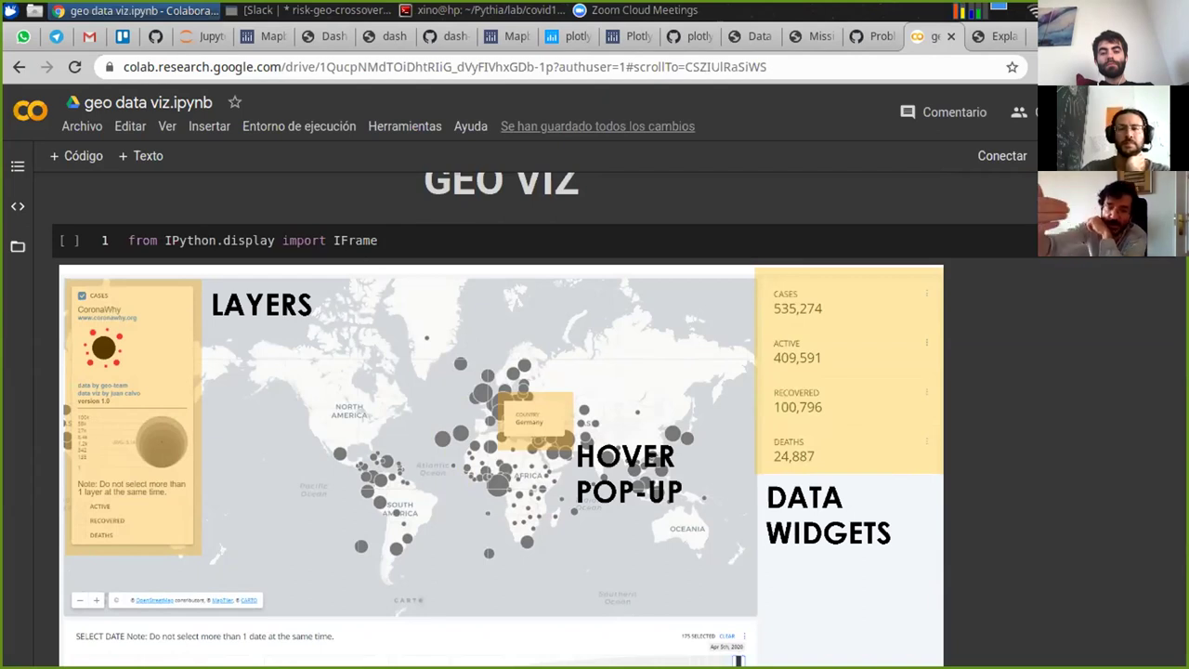
pyautogui.scroll(-3, 502, 418)
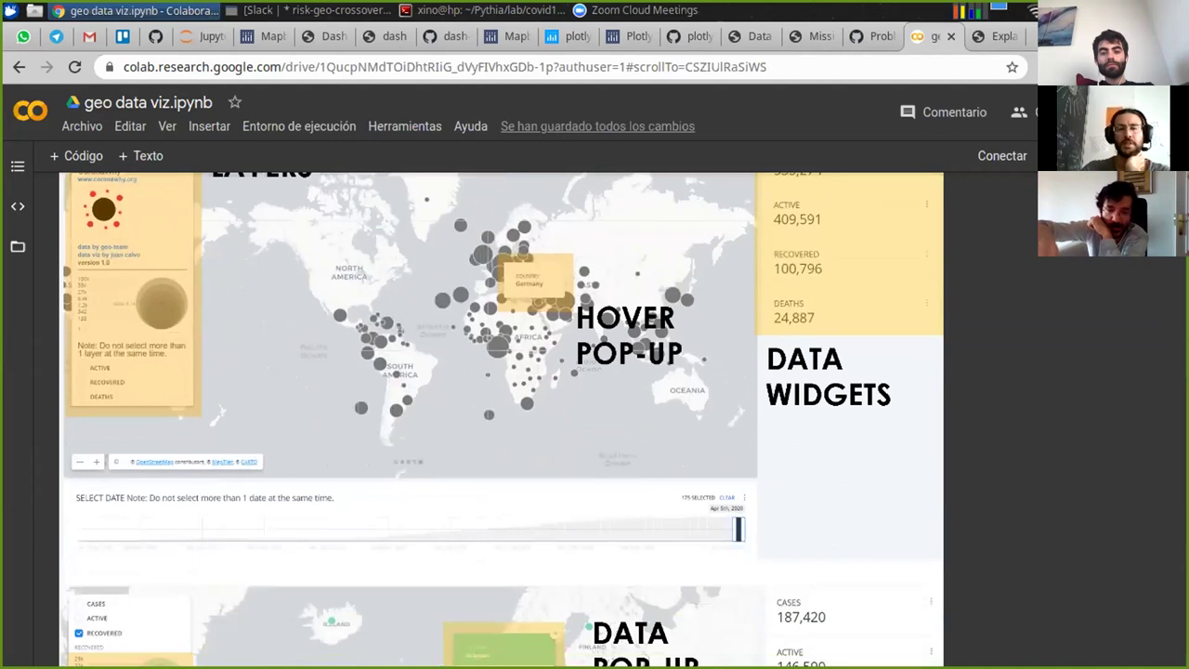
pyautogui.scroll(-5, 502, 418)
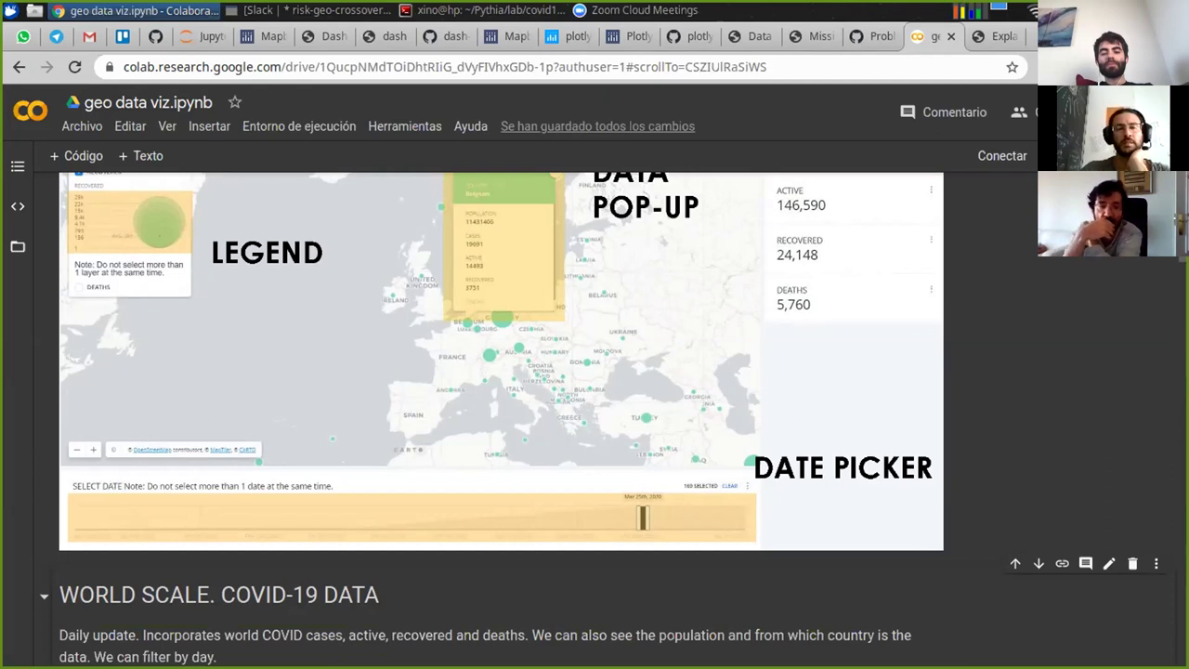
pyautogui.scroll(-3, 502, 418)
pyautogui.scroll(5, 501, 418)
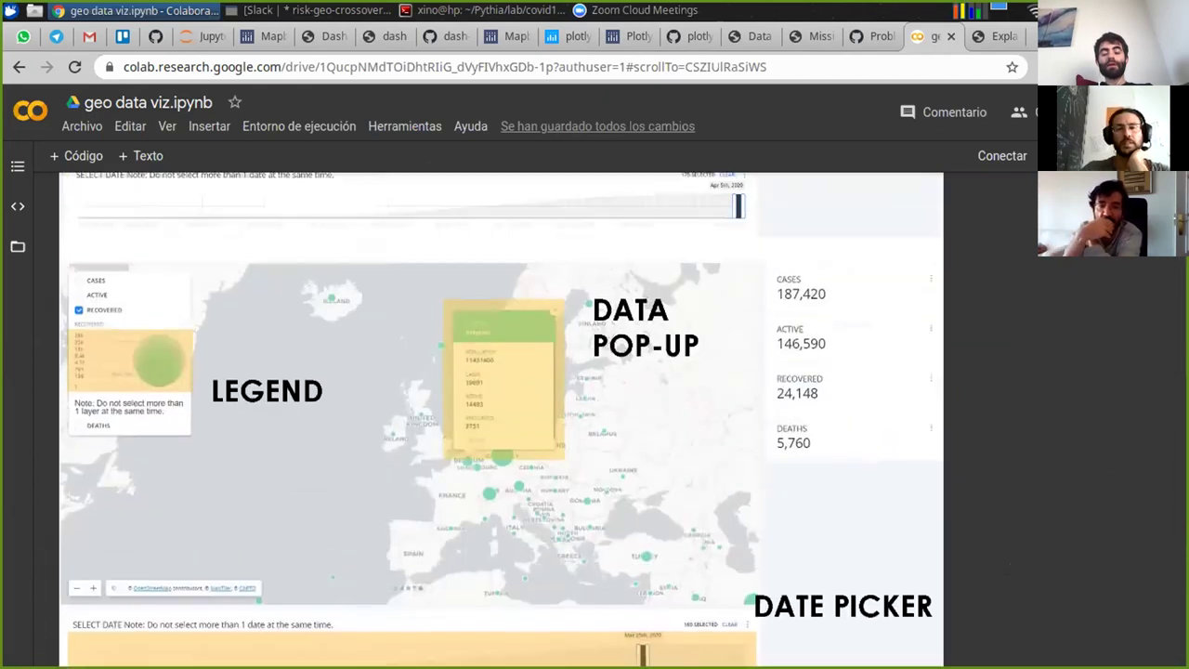
pyautogui.scroll(-6, 715, 372)
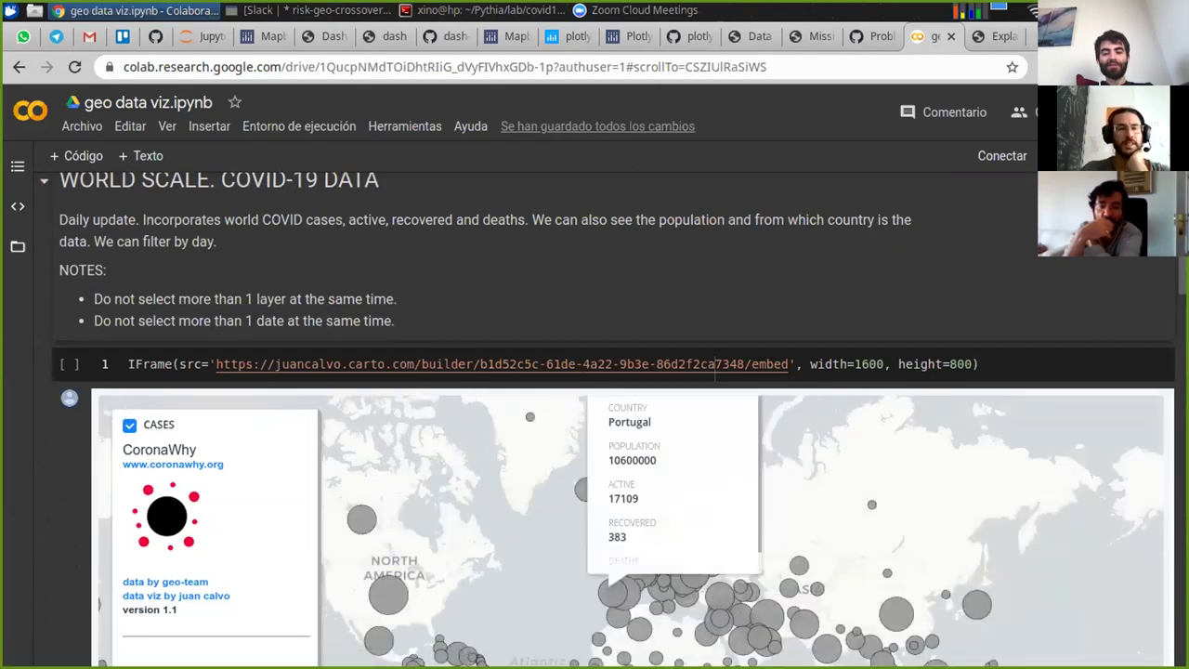
# - Show the United States case popup, then toggle the ACTIVE cases layer on and back off
pyautogui.scroll(-3, 716, 367)
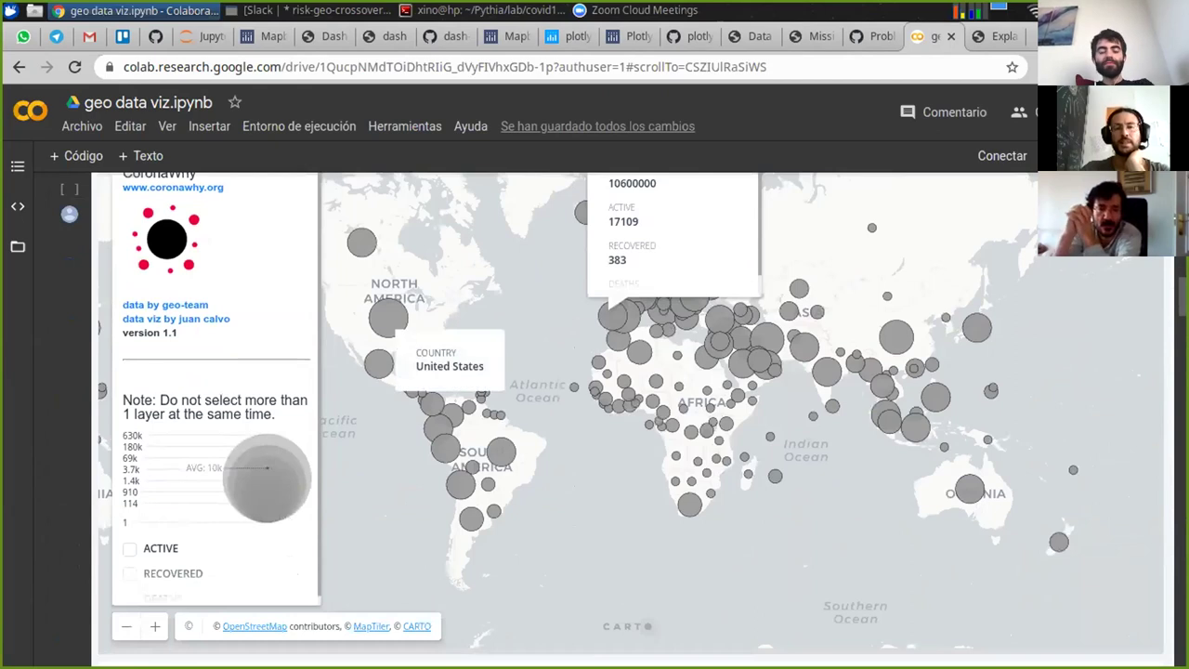
pyautogui.click(387, 317)
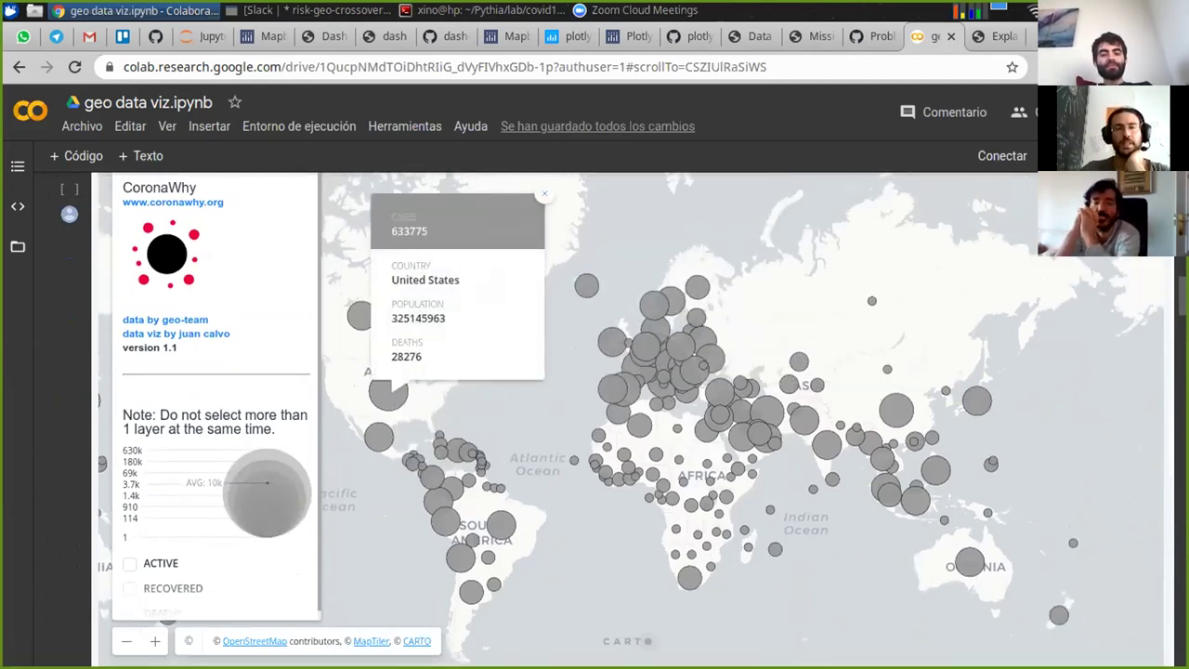
pyautogui.scroll(-1, 221, 400)
pyautogui.click(130, 553)
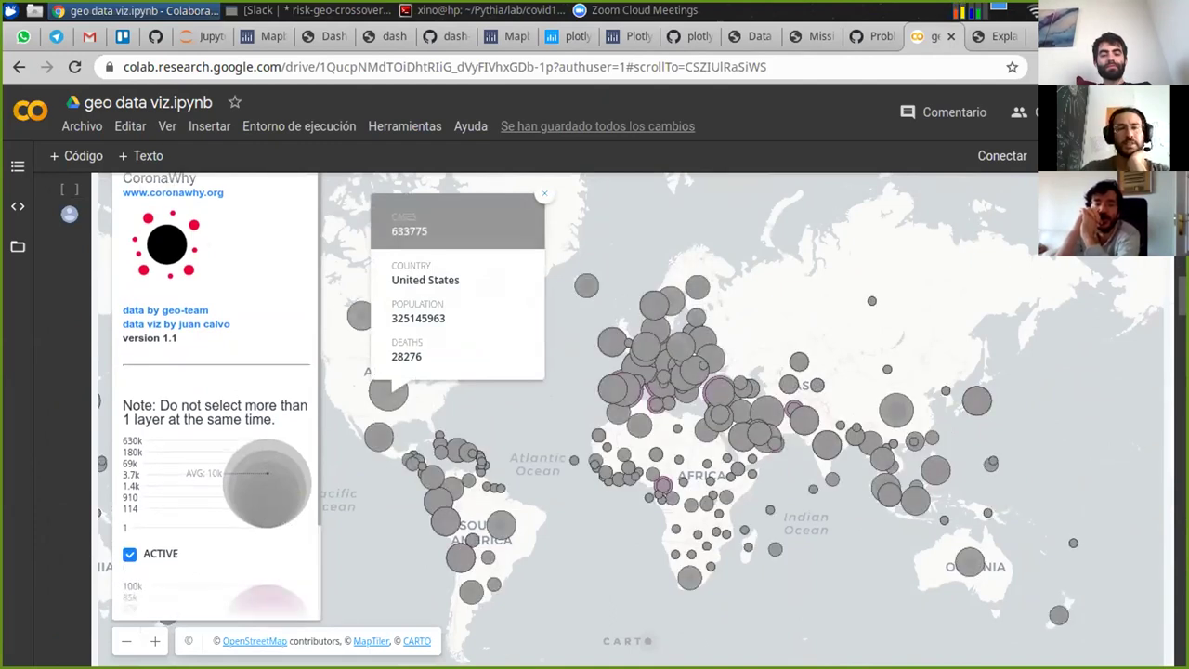
pyautogui.scroll(-3, 221, 399)
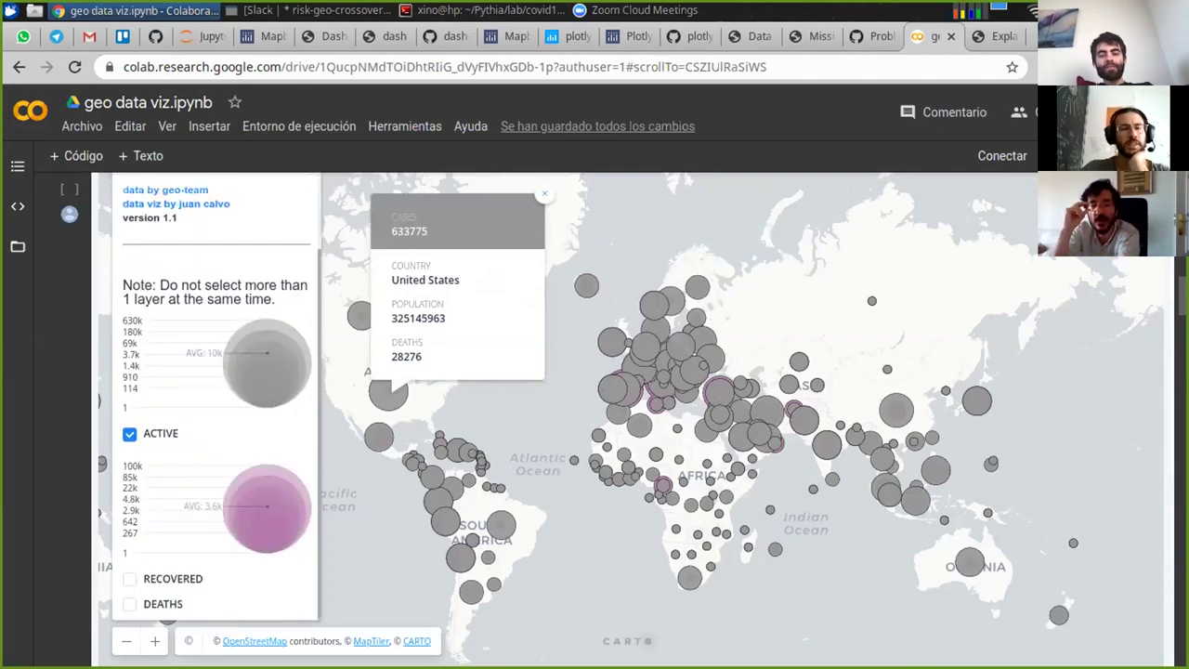
pyautogui.scroll(3, 221, 400)
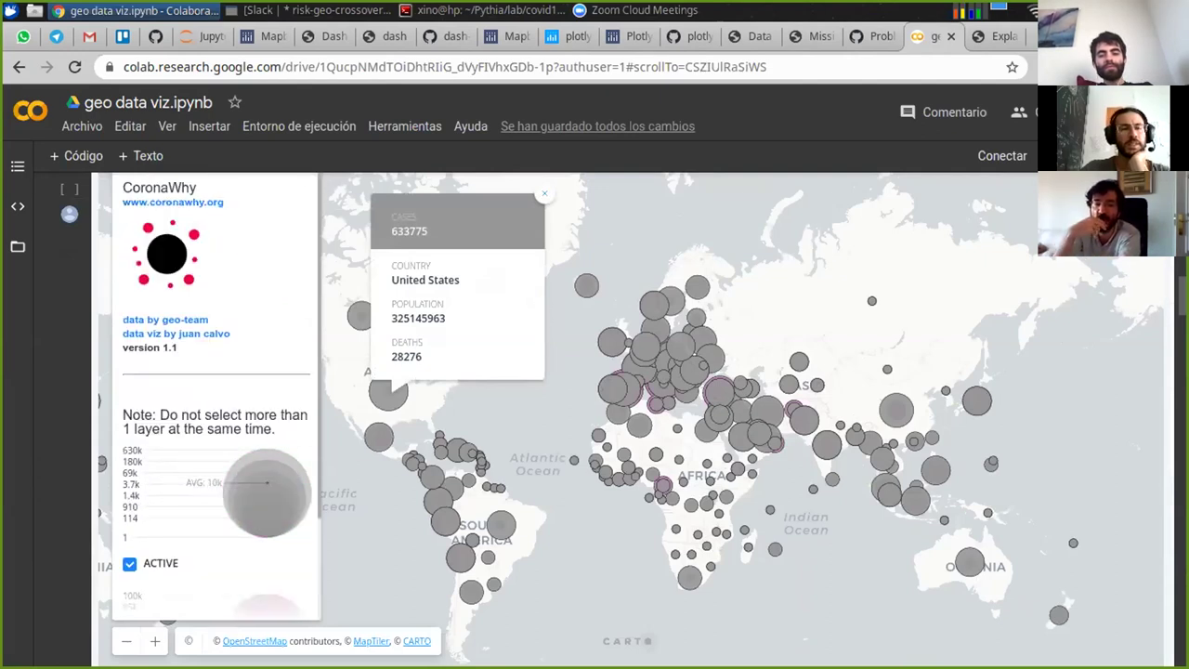
pyautogui.click(129, 563)
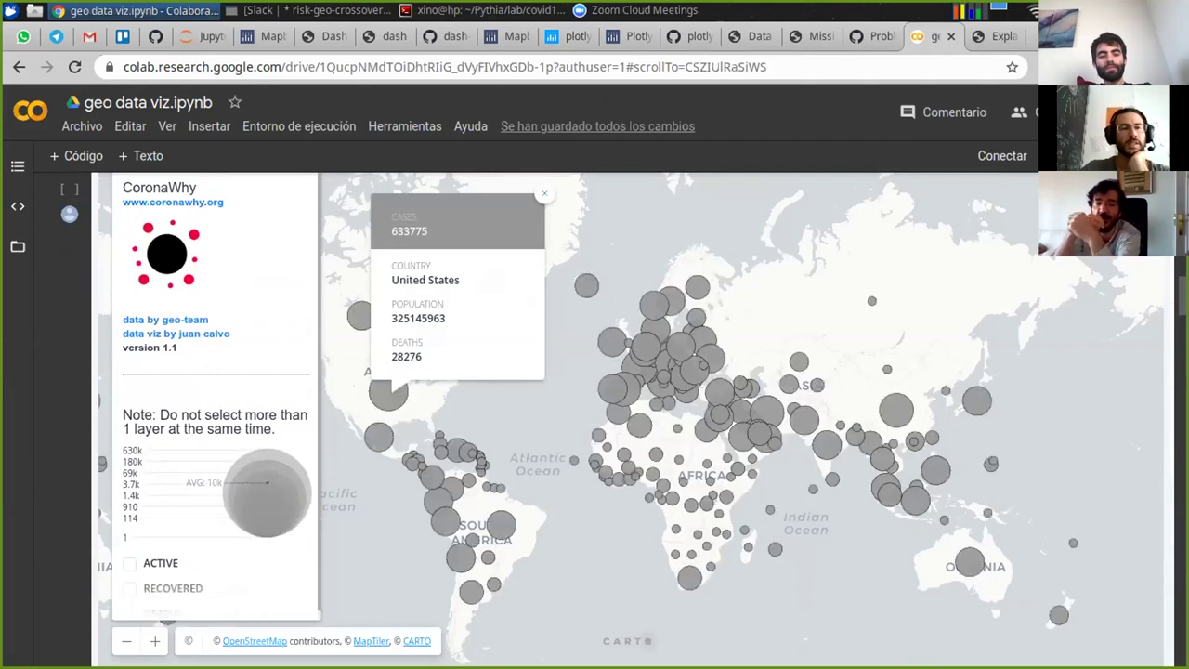
pyautogui.scroll(-1, 221, 399)
pyautogui.scroll(1, 221, 399)
pyautogui.scroll(-1, 221, 399)
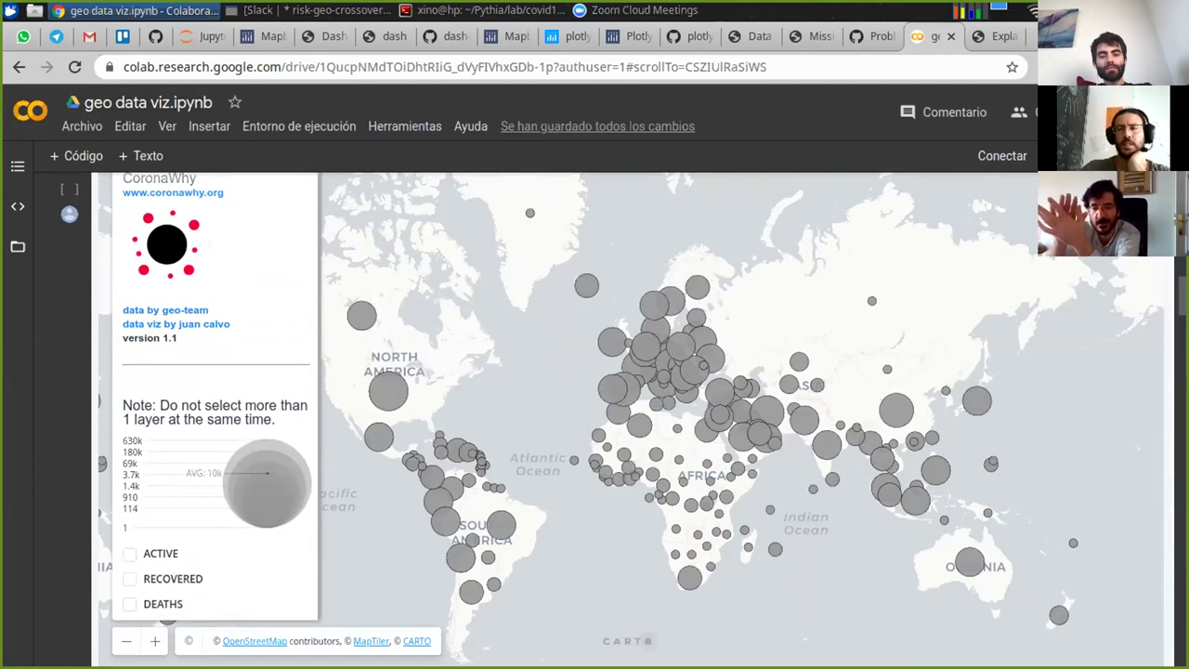
# - Pick the Apr 6th, 2020 bar on the world map's SELECT DATE timeline
pyautogui.scroll(-3, 669, 418)
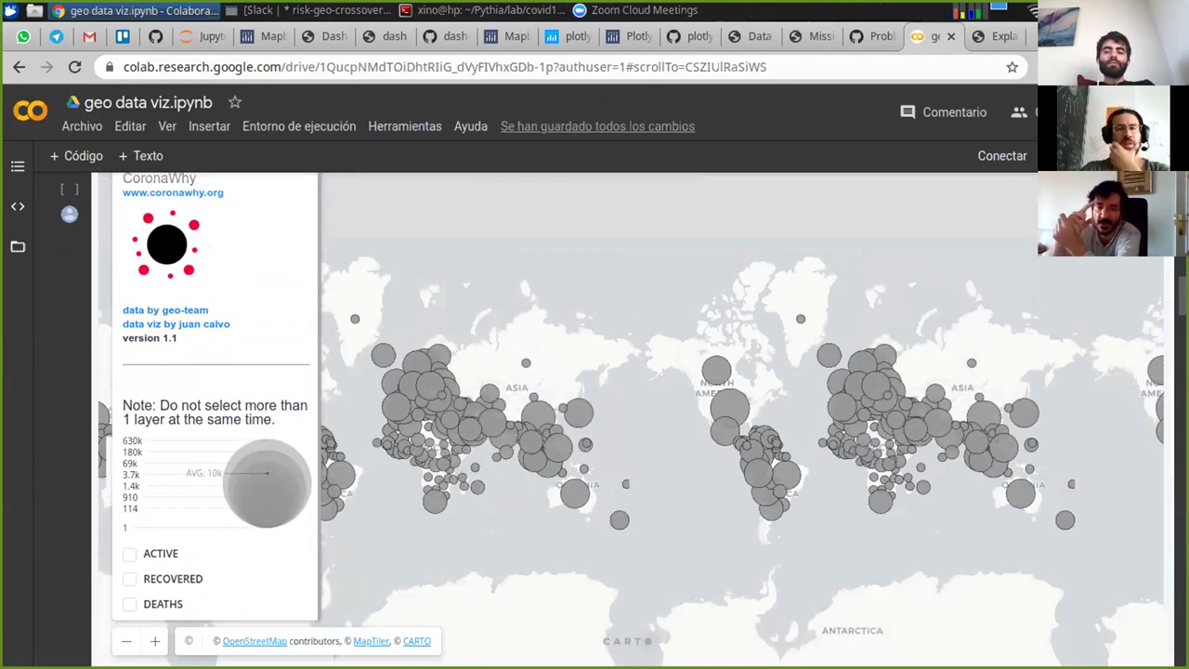
pyautogui.scroll(5, 538, 479)
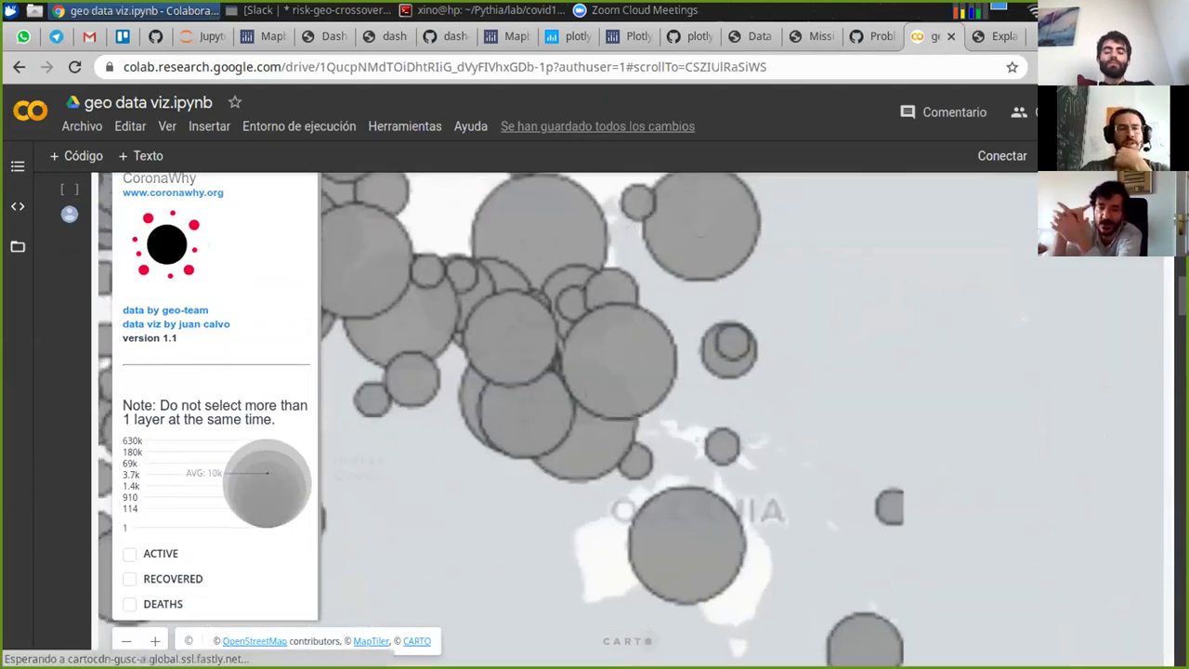
pyautogui.scroll(-1, 641, 418)
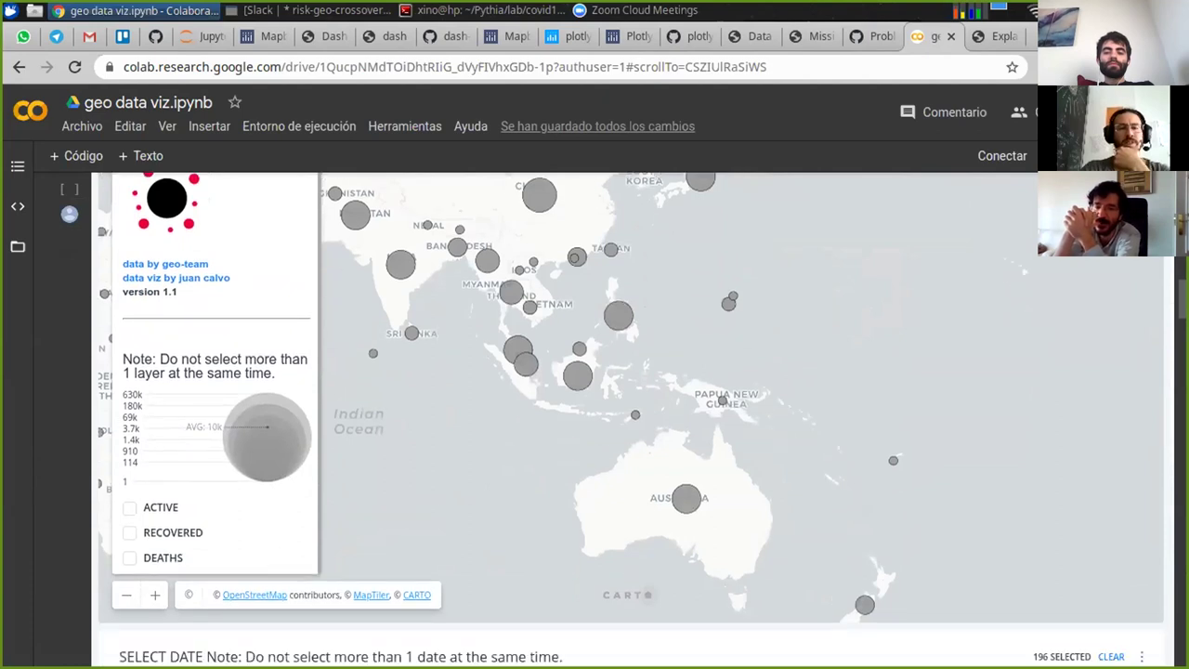
pyautogui.scroll(-4, 641, 418)
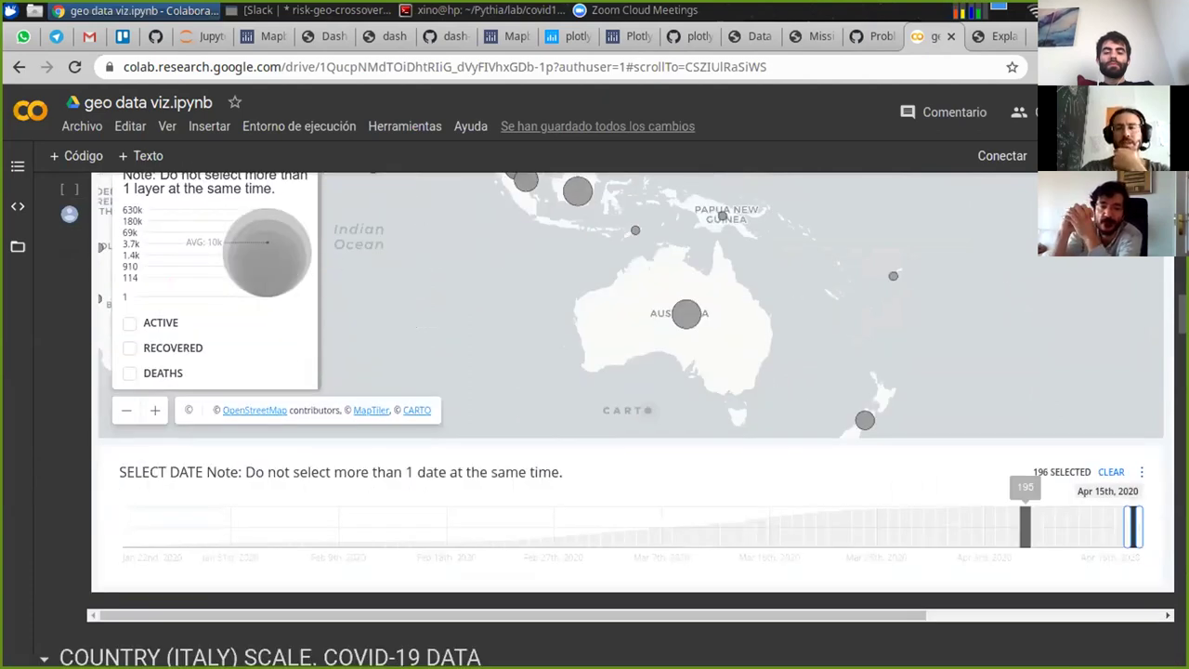
pyautogui.click(1024, 527)
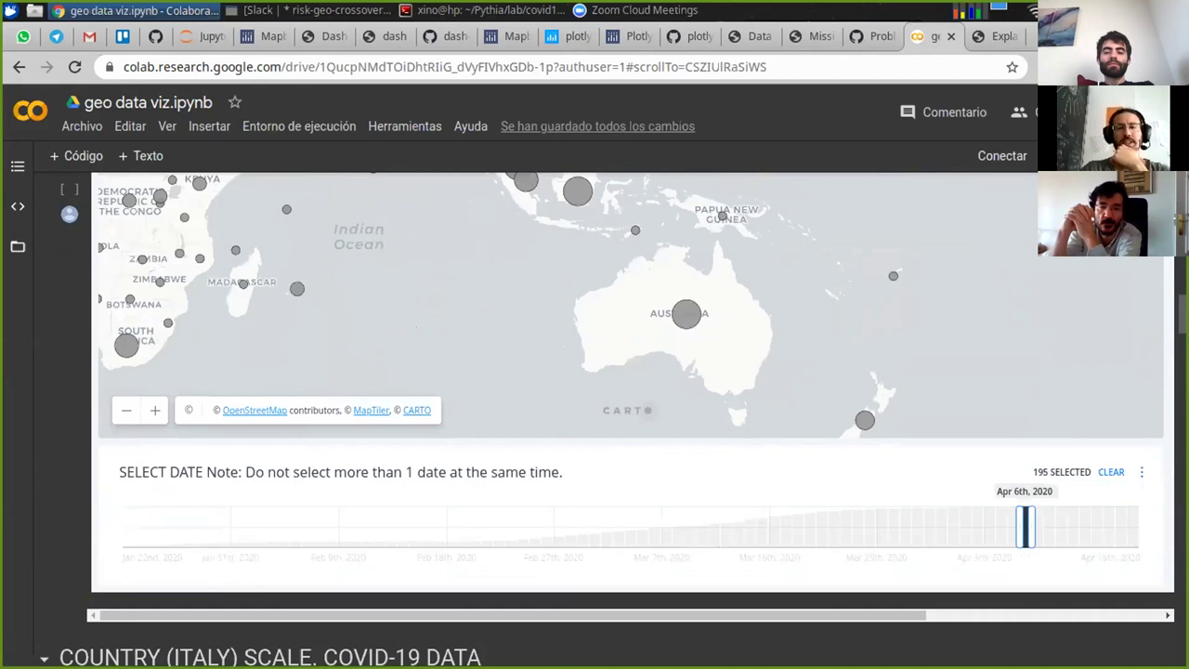
pyautogui.scroll(5, 1025, 526)
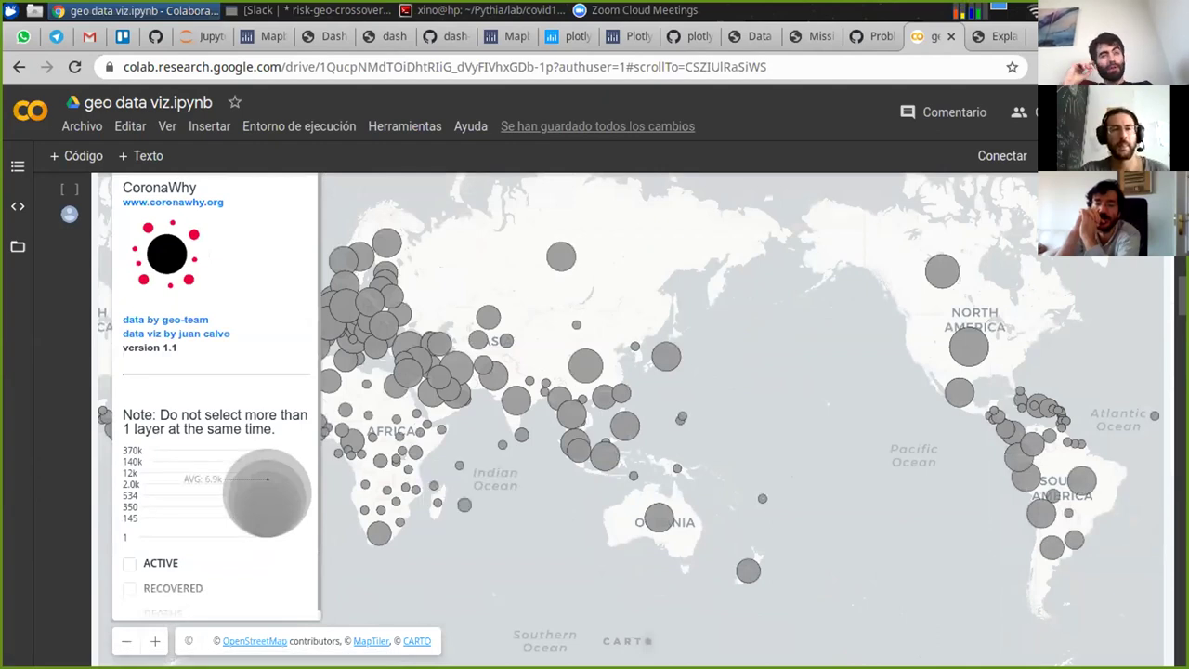
pyautogui.scroll(-4, 632, 418)
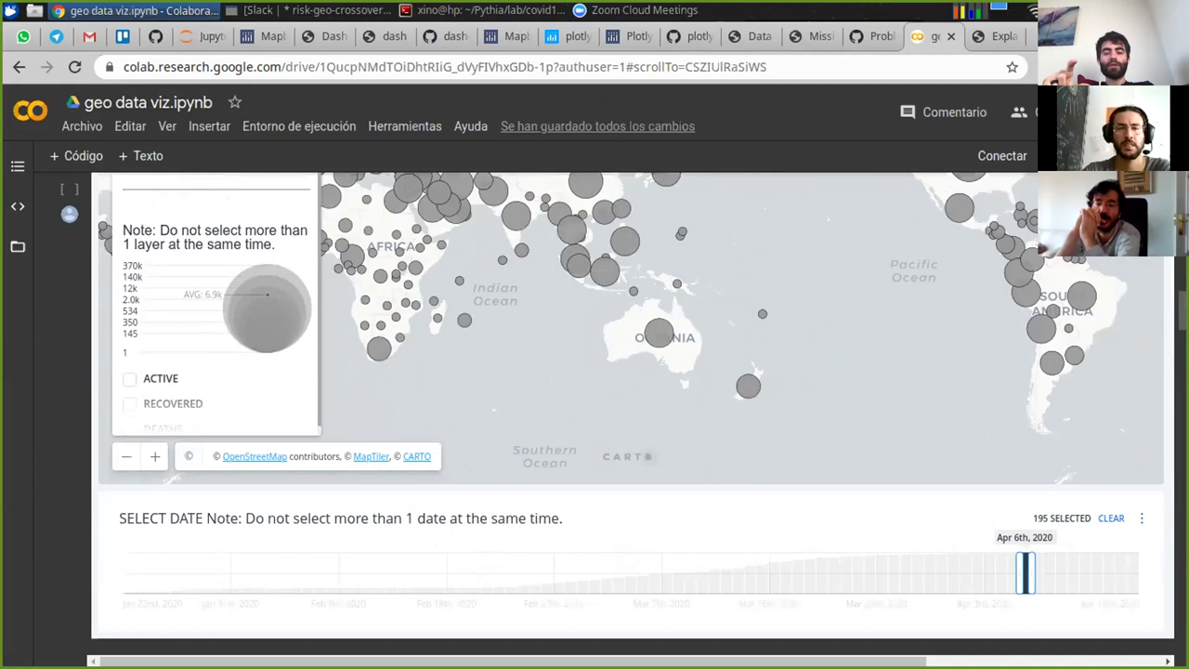
# - Scroll past the Italy COVID and demographic maps to the IFrame cell (width=1600, height=800)
pyautogui.scroll(-4, 632, 418)
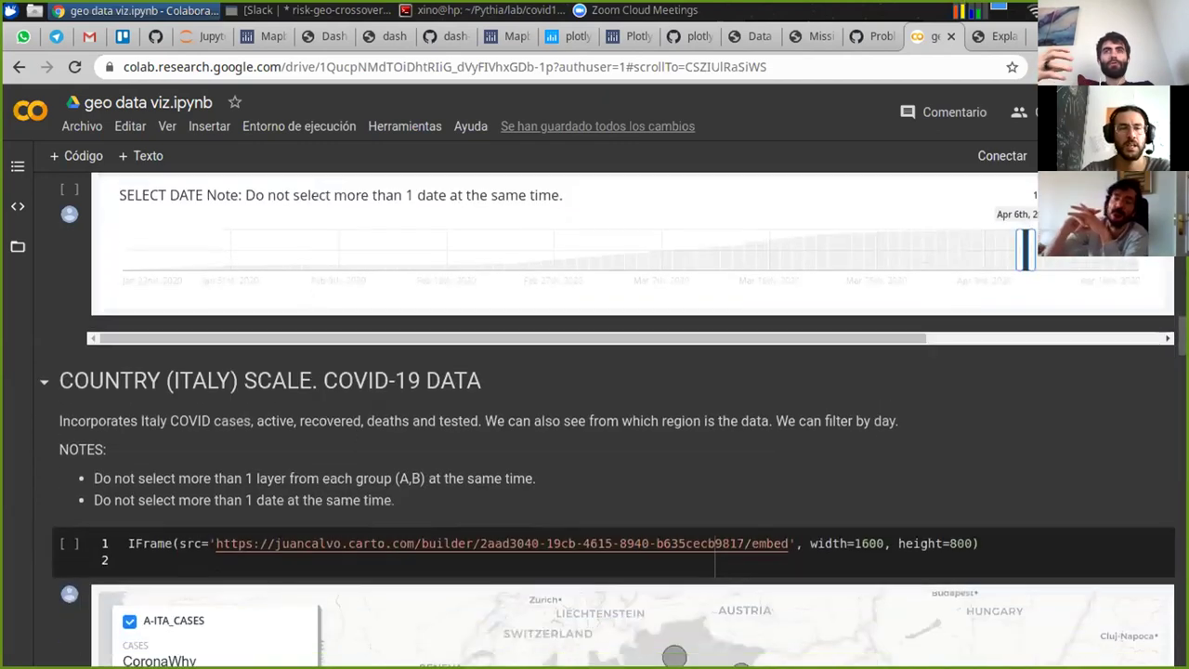
pyautogui.scroll(-10, 715, 548)
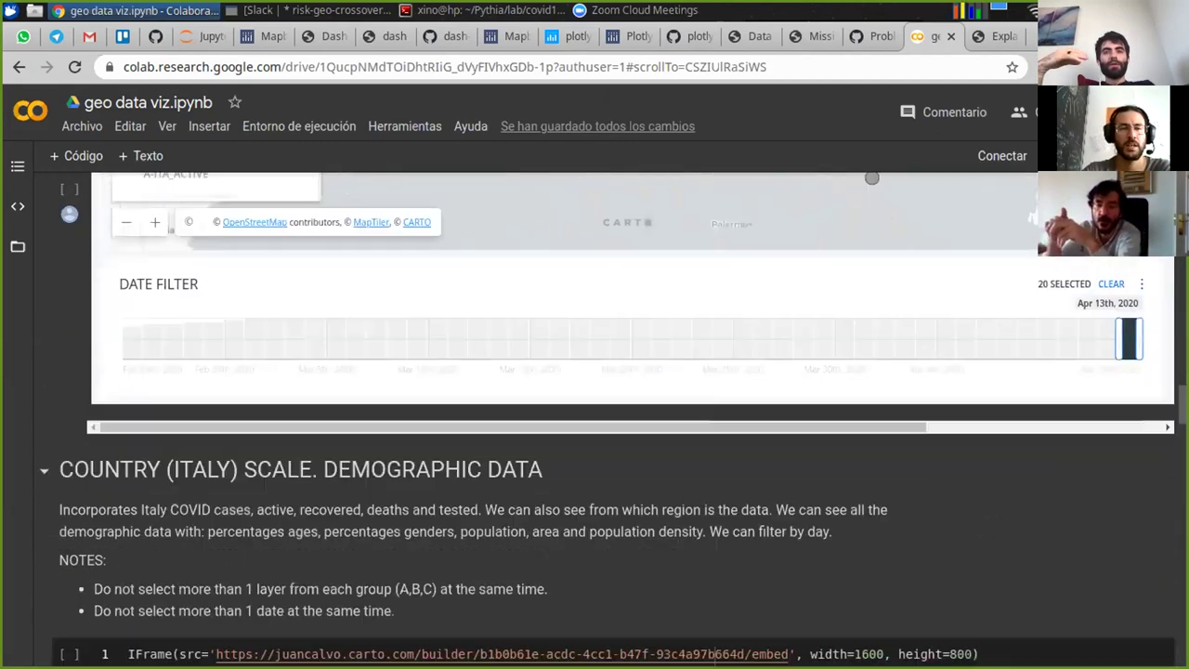
pyautogui.scroll(-10, 715, 520)
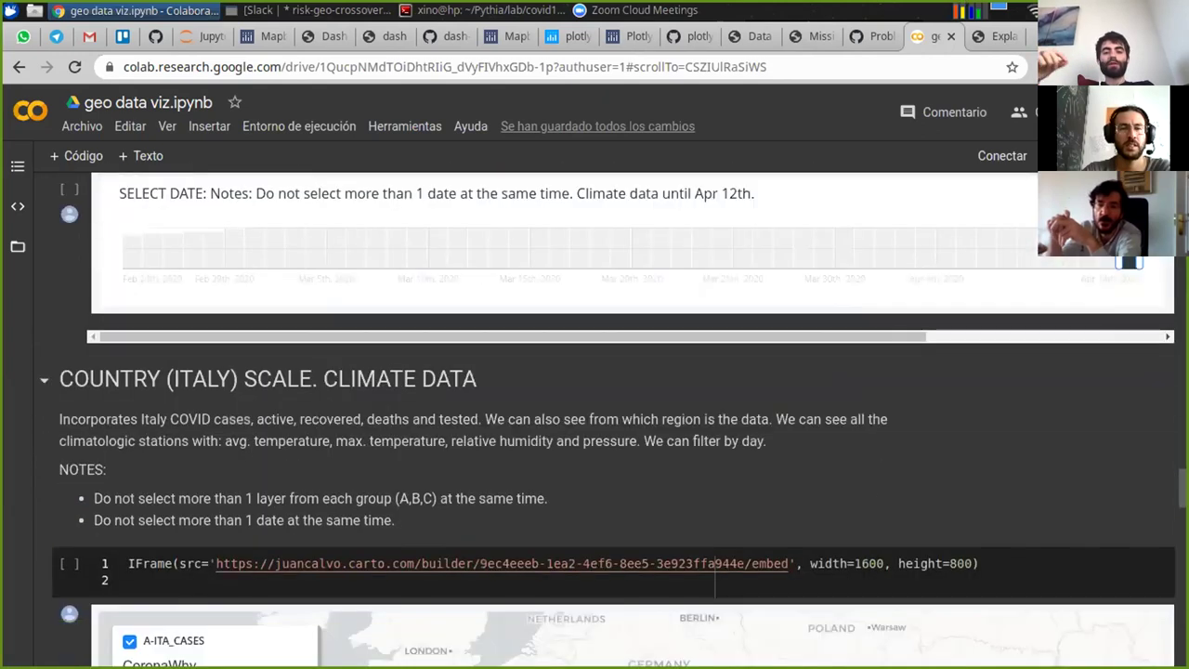
pyautogui.scroll(-5, 716, 444)
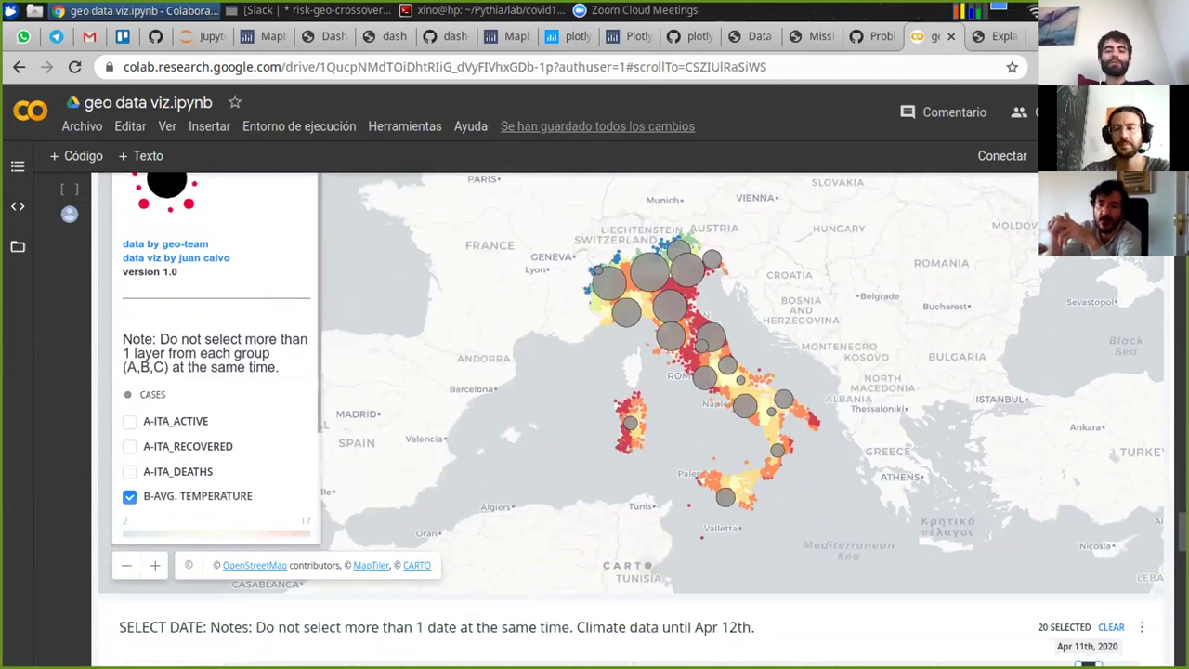
pyautogui.scroll(2, 483, 339)
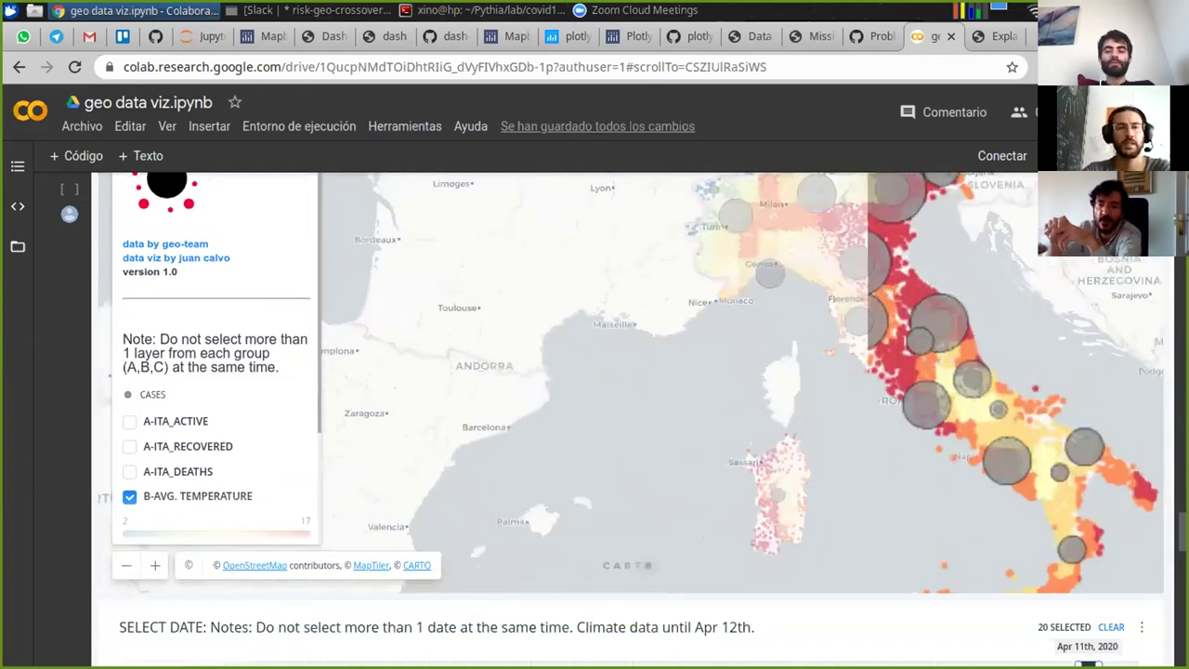
pyautogui.scroll(-5, 483, 339)
pyautogui.scroll(3, 613, 418)
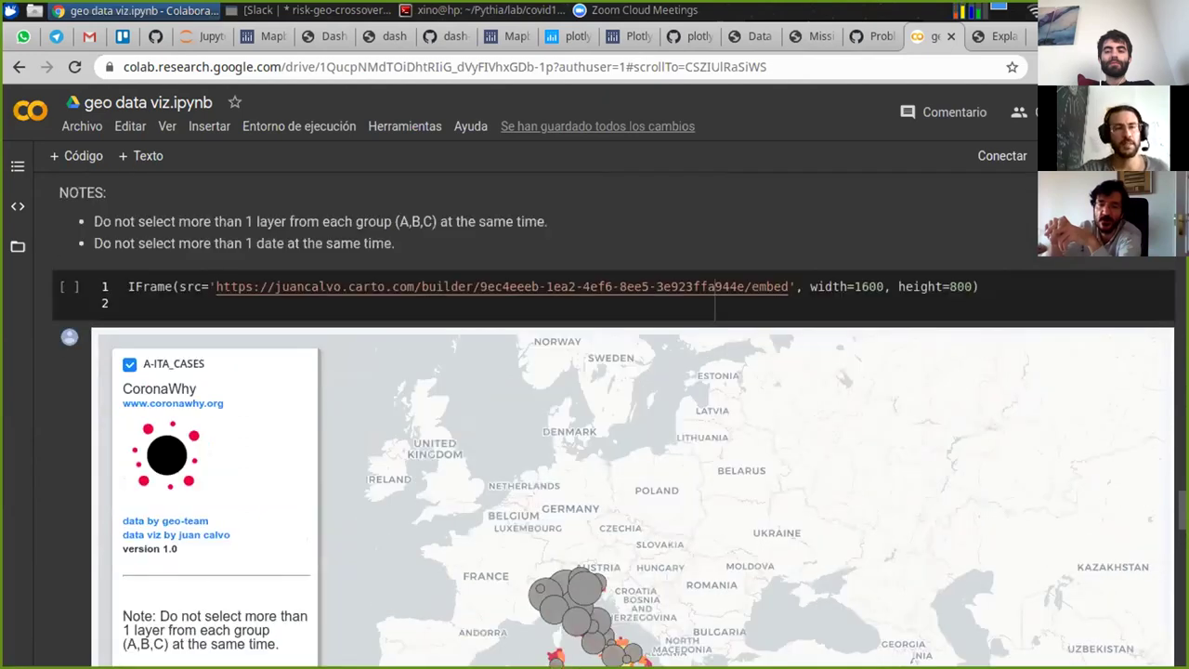
# - Copy the CARTO embed URL from the IFrame cell and load it in a new tab
pyautogui.moveTo(215, 287); pyautogui.dragTo(620, 287)
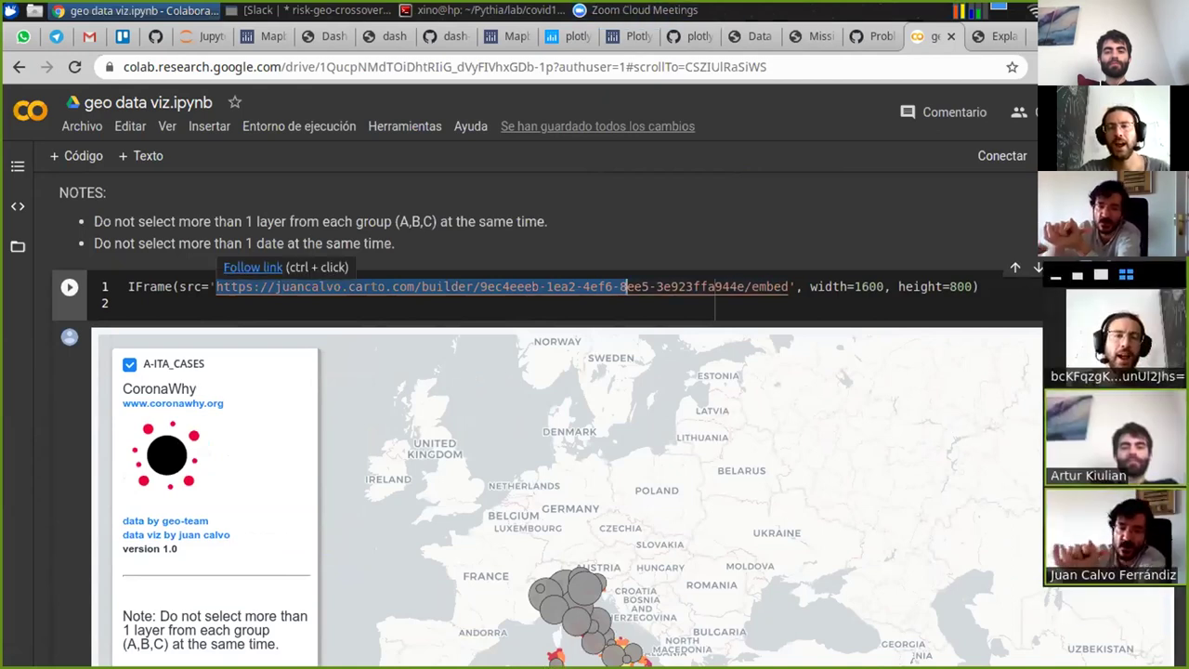
pyautogui.moveTo(787, 286); pyautogui.dragTo(216, 286)
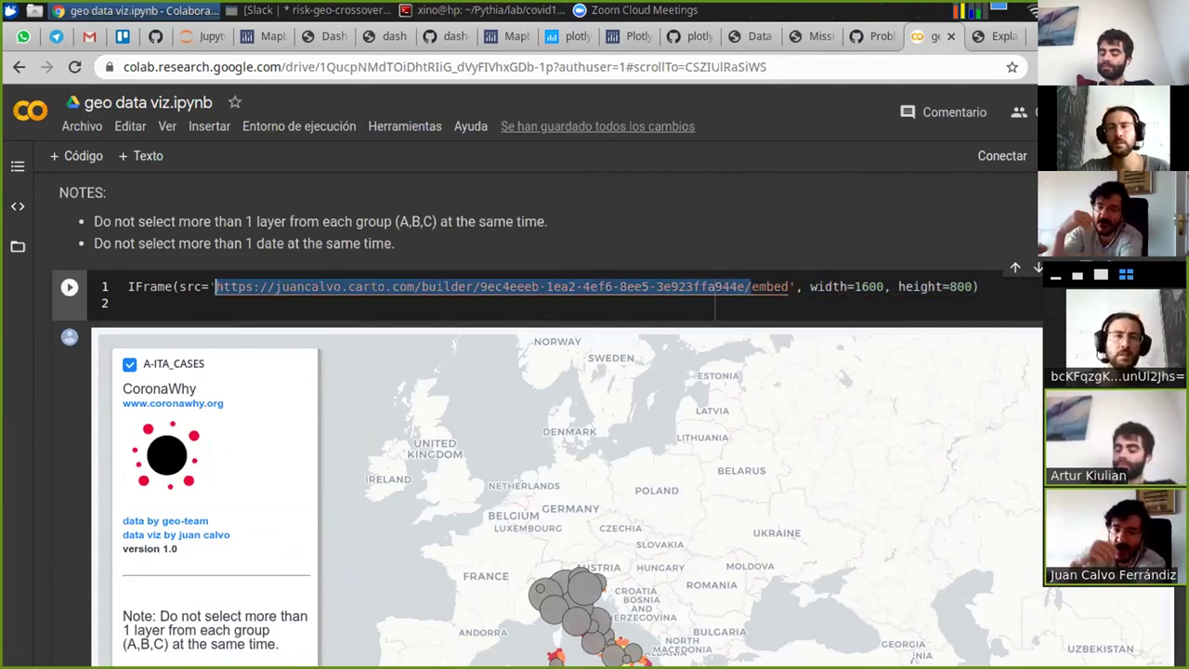
pyautogui.hotkey('ctrl', 'c')
pyautogui.hotkey('ctrl', 't')
pyautogui.hotkey('ctrl', 'v')
pyautogui.press('Return')
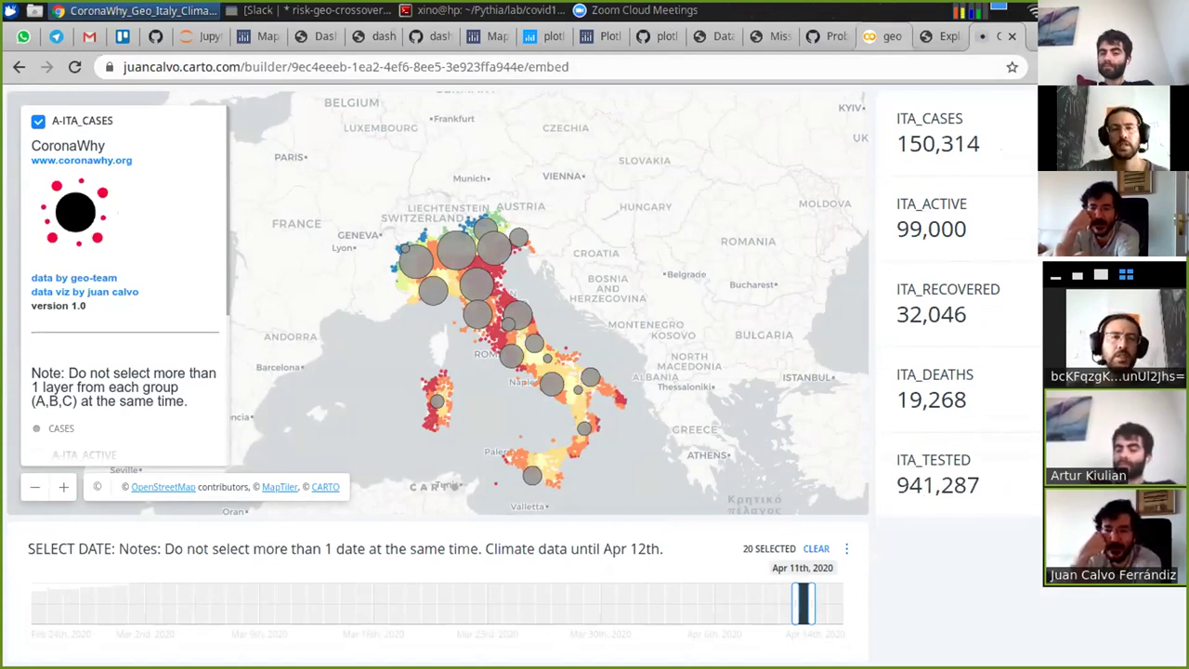
# - Switch back to the geo data viz.ipynb notebook showing the embedded A-ITA_CASES map
pyautogui.click(882, 36)
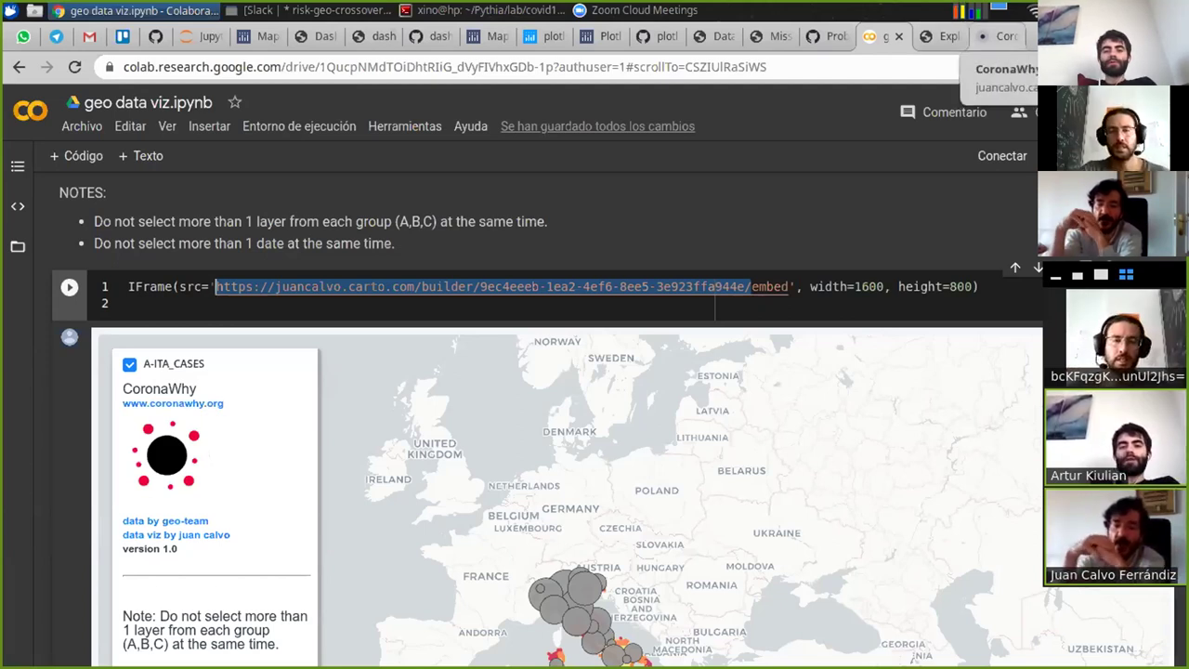
# - Return to the CARTO climate dashboard and view Lombardy's figures: 30258 active, 16823 recovered, 10511 deaths
pyautogui.click(1001, 36)
pyautogui.scroll(-5, 125, 288)
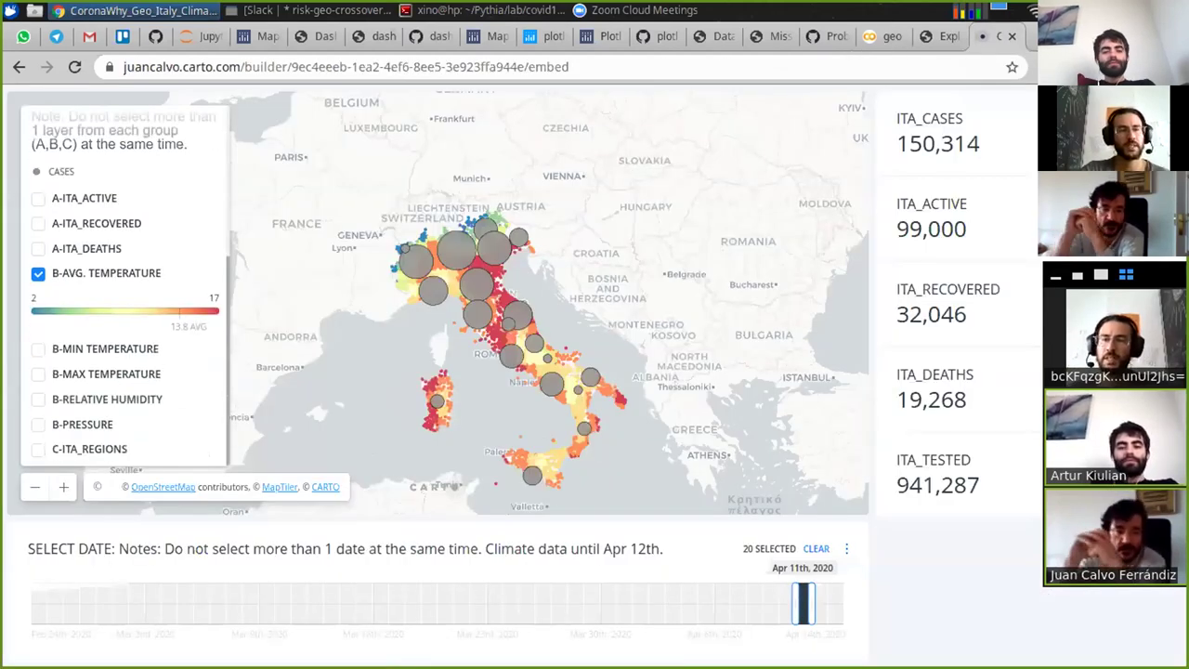
pyautogui.click(38, 348)
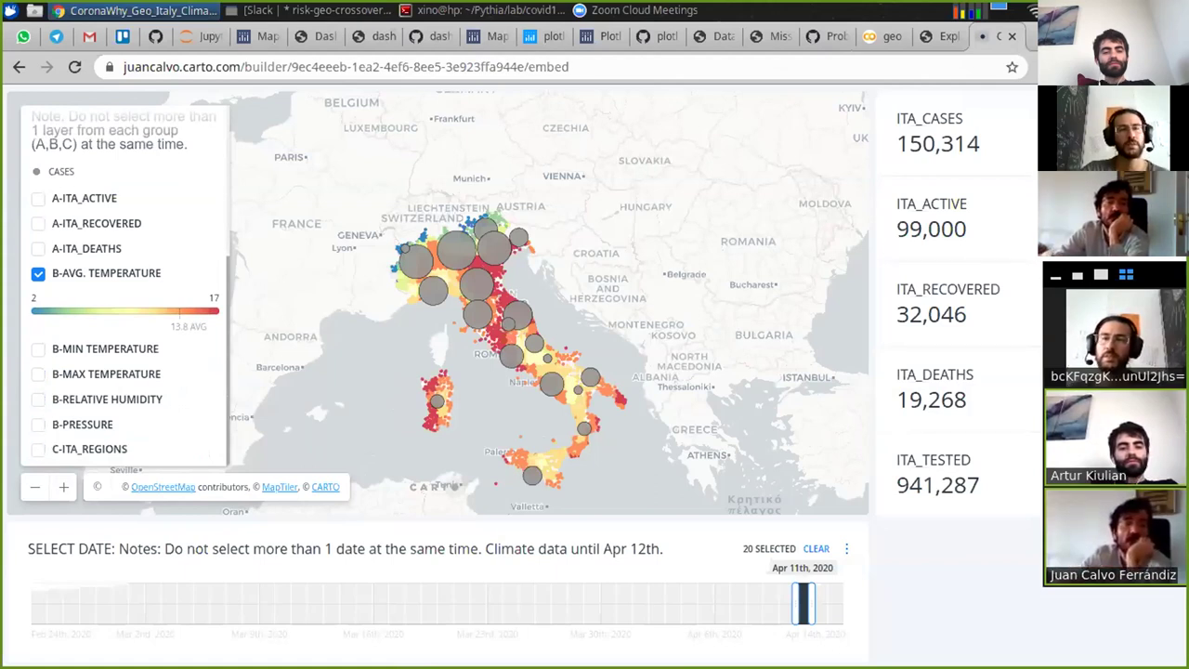
pyautogui.moveTo(506, 327)
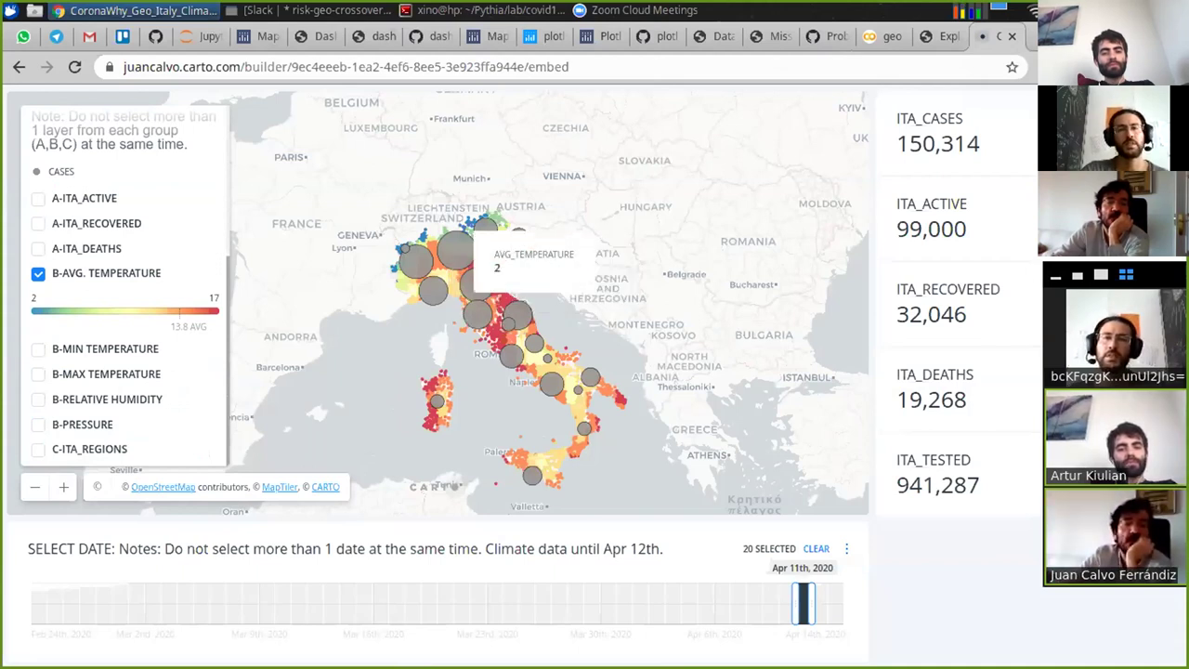
pyautogui.scroll(3, 124, 278)
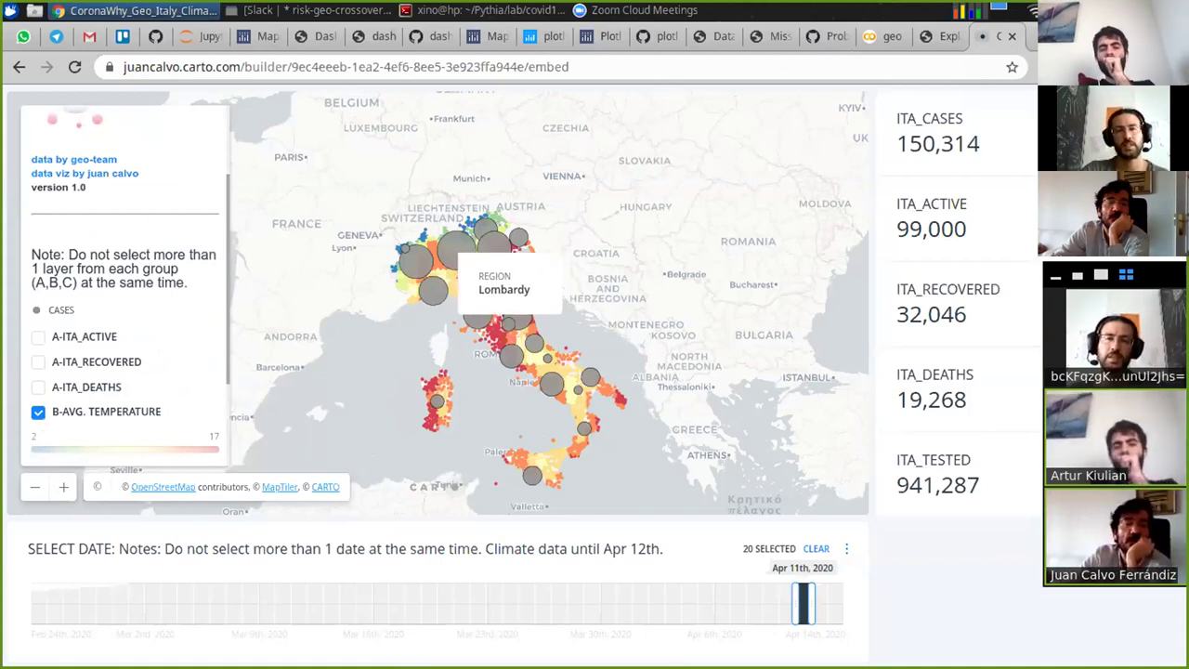
pyautogui.moveTo(458, 252)
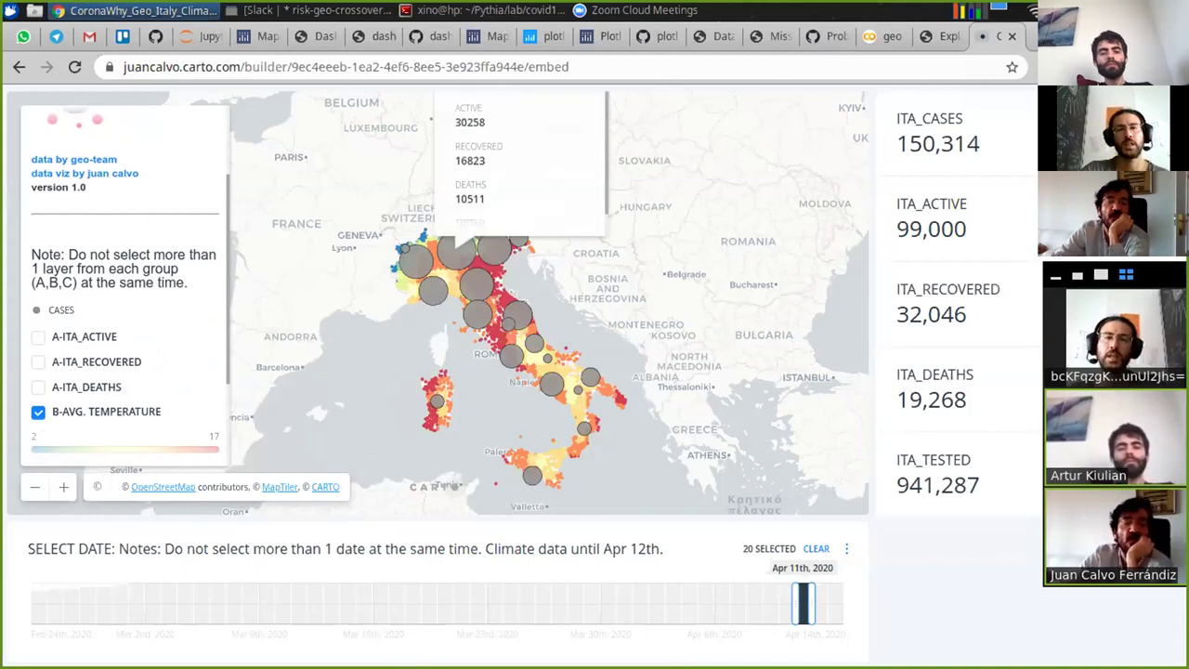
# - Zoom in over northern Italy and show Emilia-Romagna's pop-up with 19635 cases and 2481 deaths
pyautogui.scroll(1, 704, 185)
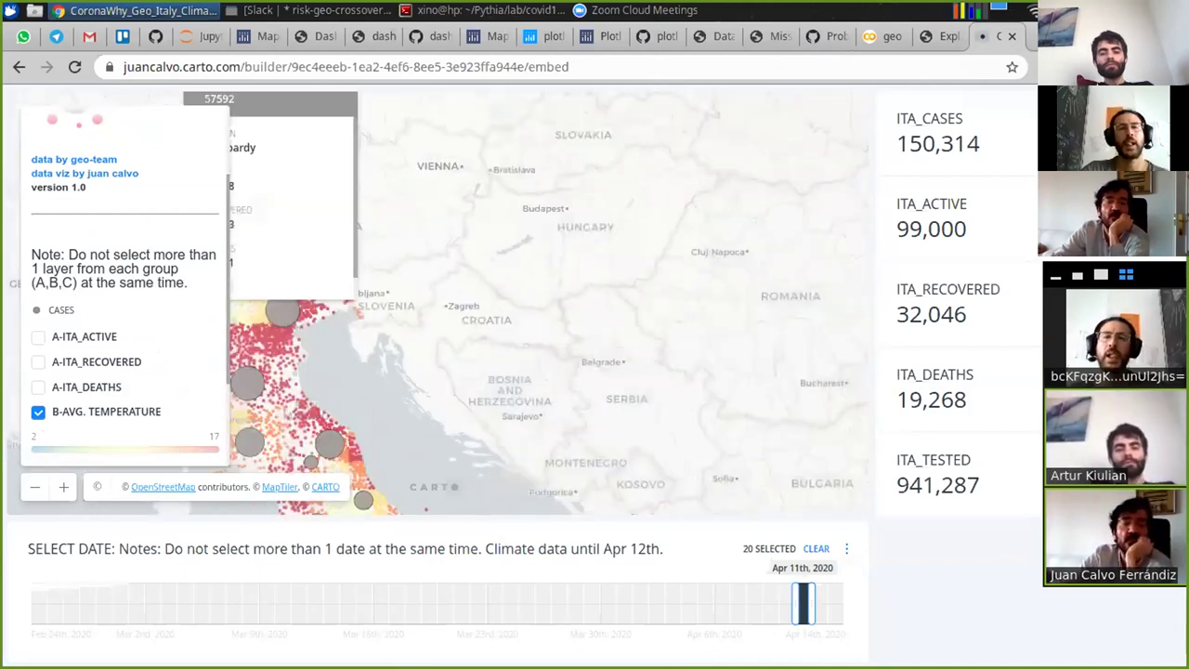
pyautogui.scroll(2, 306, 390)
pyautogui.scroll(3, 371, 400)
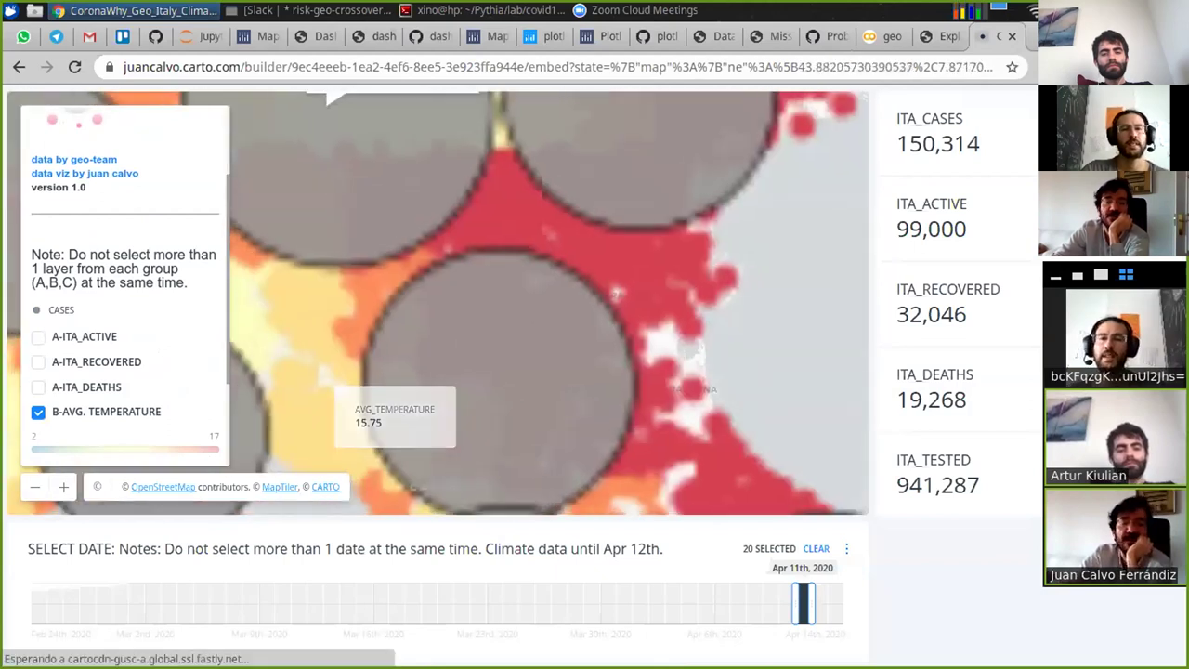
pyautogui.scroll(-3, 436, 302)
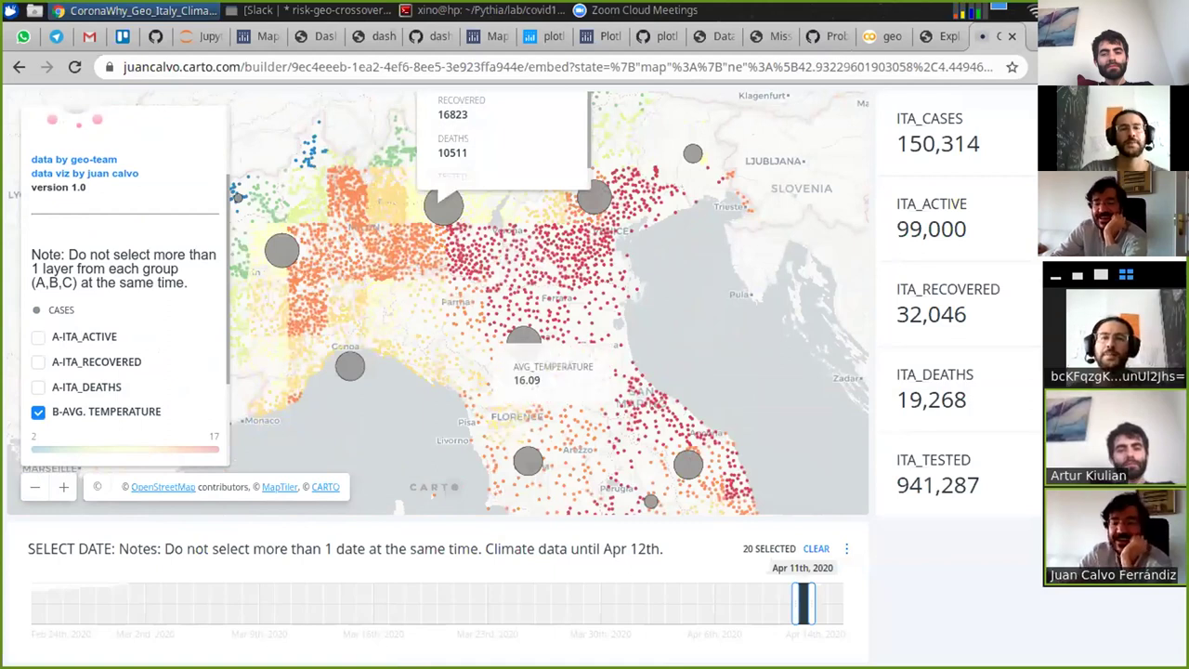
pyautogui.moveTo(548, 357)
pyautogui.mouseDown()
pyautogui.moveTo(537, 348)
pyautogui.moveTo(537, 370)
pyautogui.mouseUp()
pyautogui.click(514, 355)
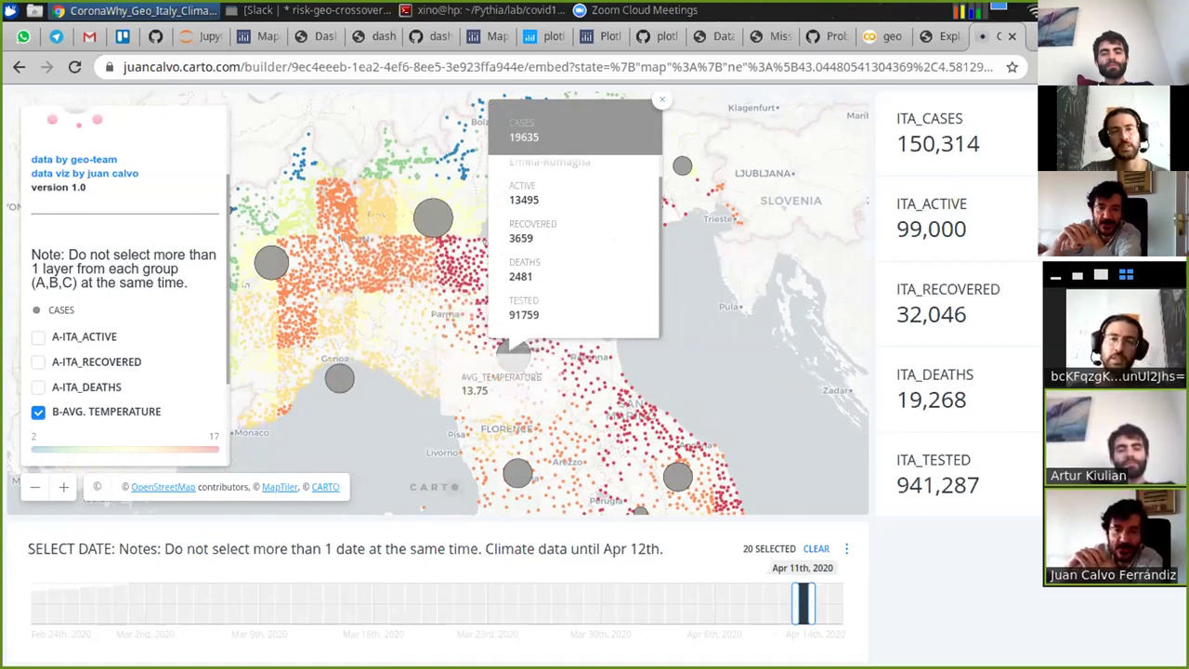
pyautogui.scroll(-3, 125, 288)
# - Switch the map from the average to the B-MIN TEMPERATURE layer for Apr 11th, 2020
pyautogui.click(39, 349)
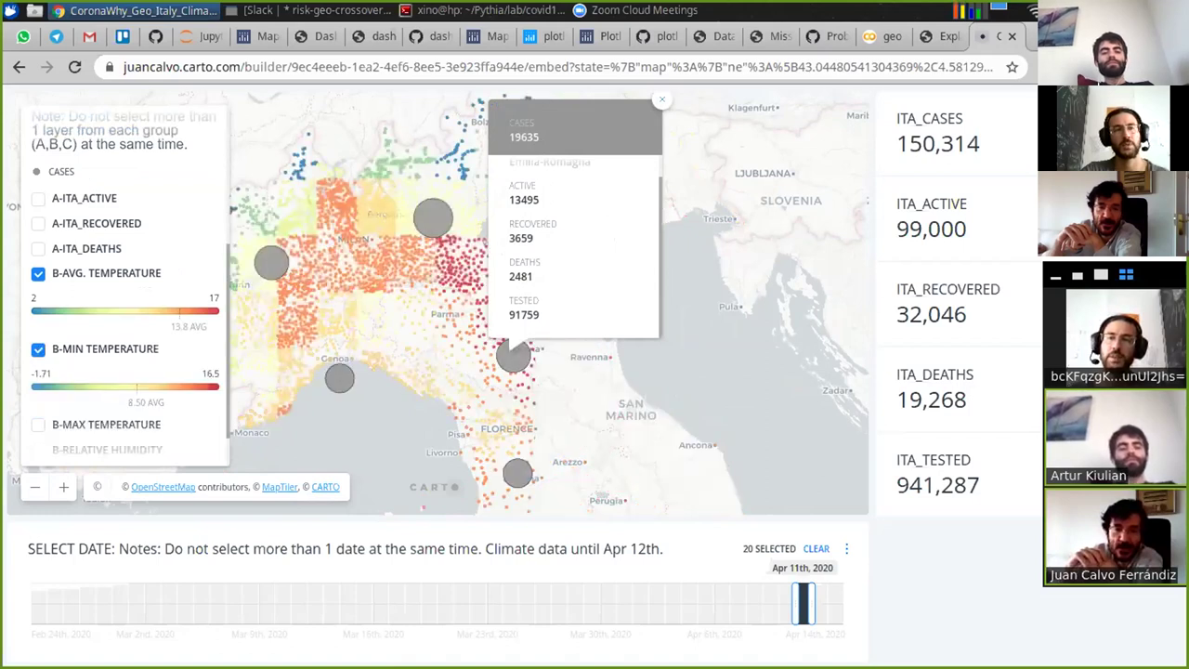
pyautogui.click(38, 273)
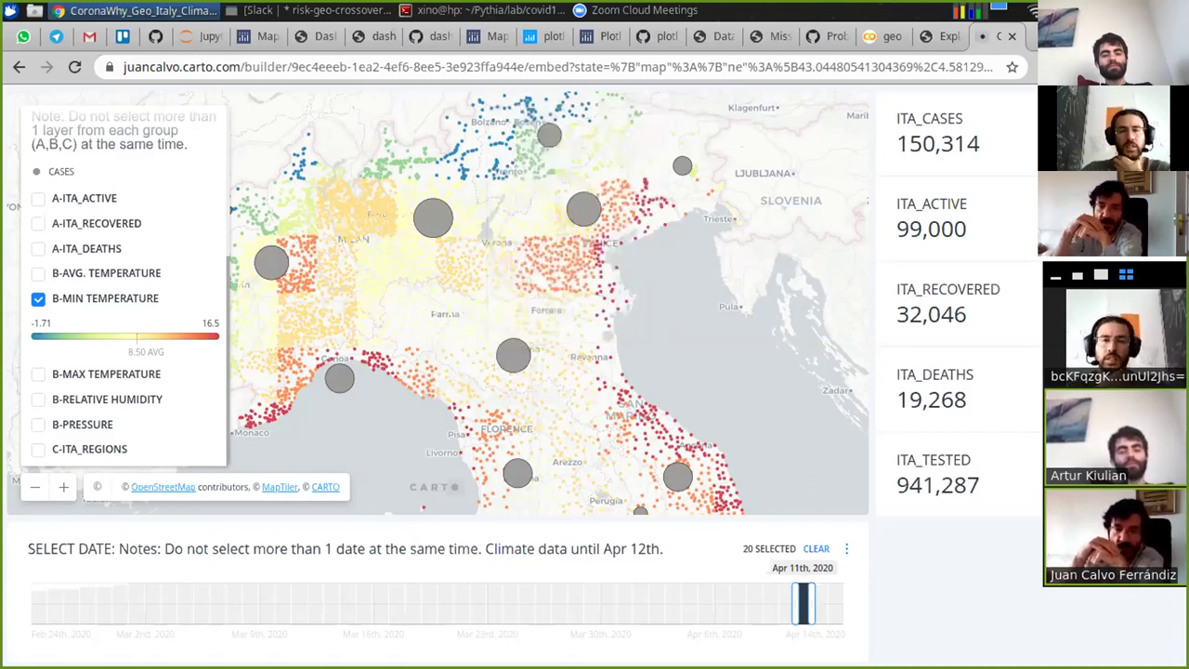
# - Read a weather dot's temperature, humidity and pressure values, then close its pop-up over Veneto and Friuli
pyautogui.click(550, 320)
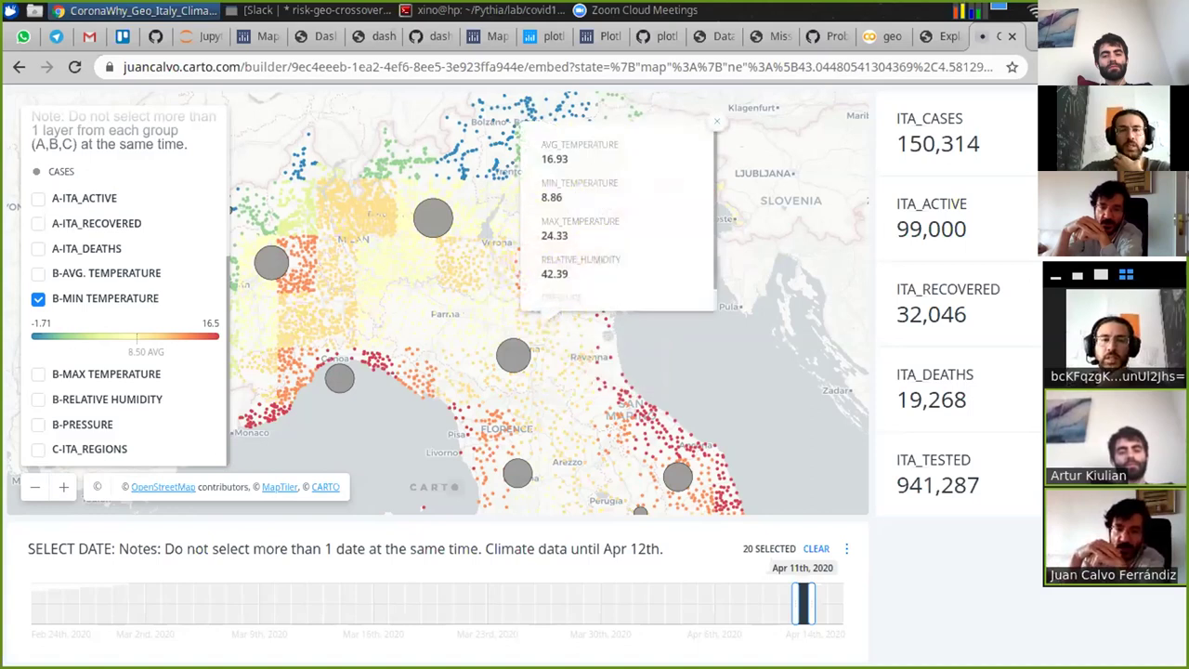
pyautogui.scroll(-1, 618, 213)
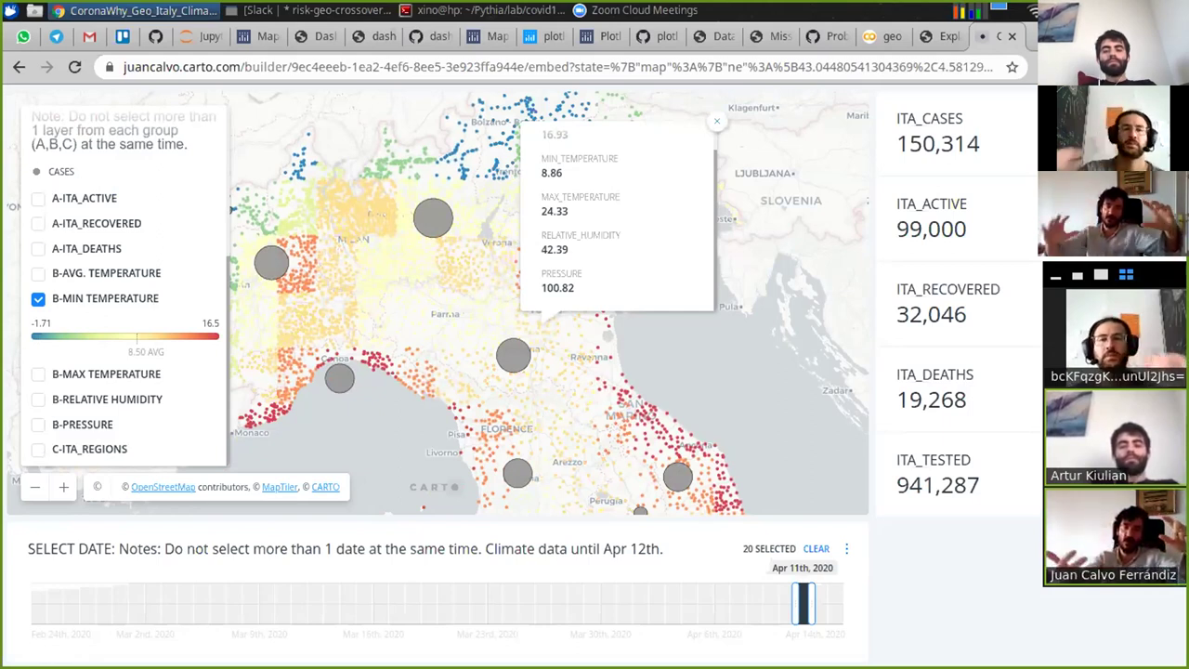
pyautogui.moveTo(272, 264)
pyautogui.moveTo(422, 218)
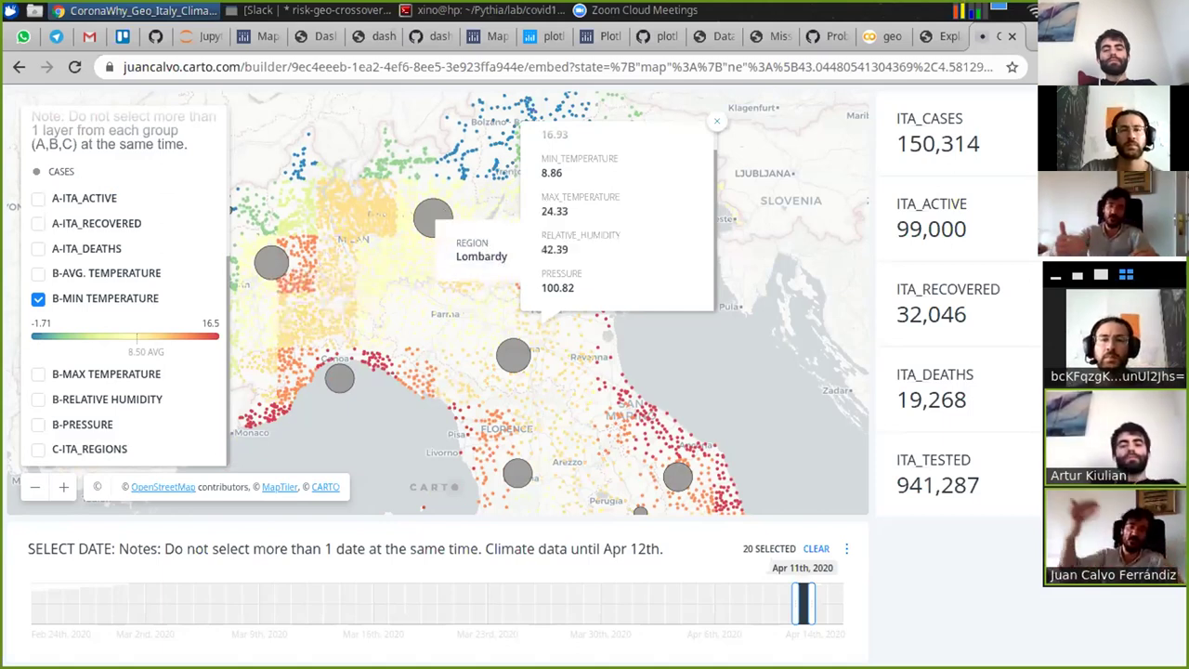
pyautogui.click(716, 120)
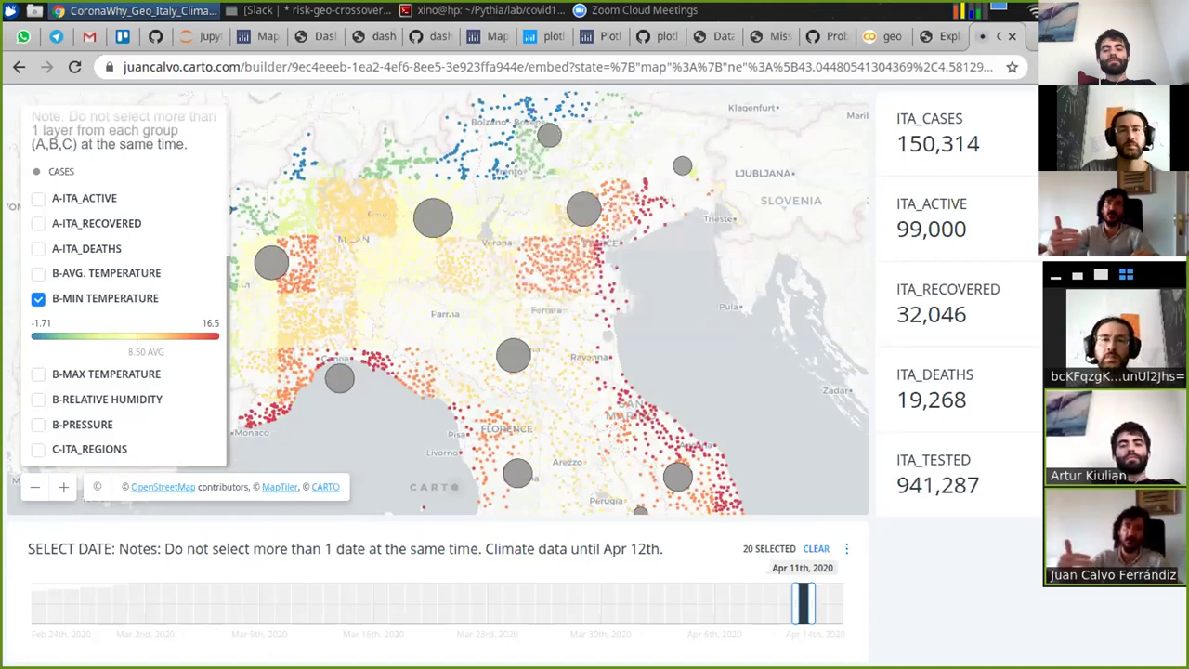
pyautogui.moveTo(422, 218)
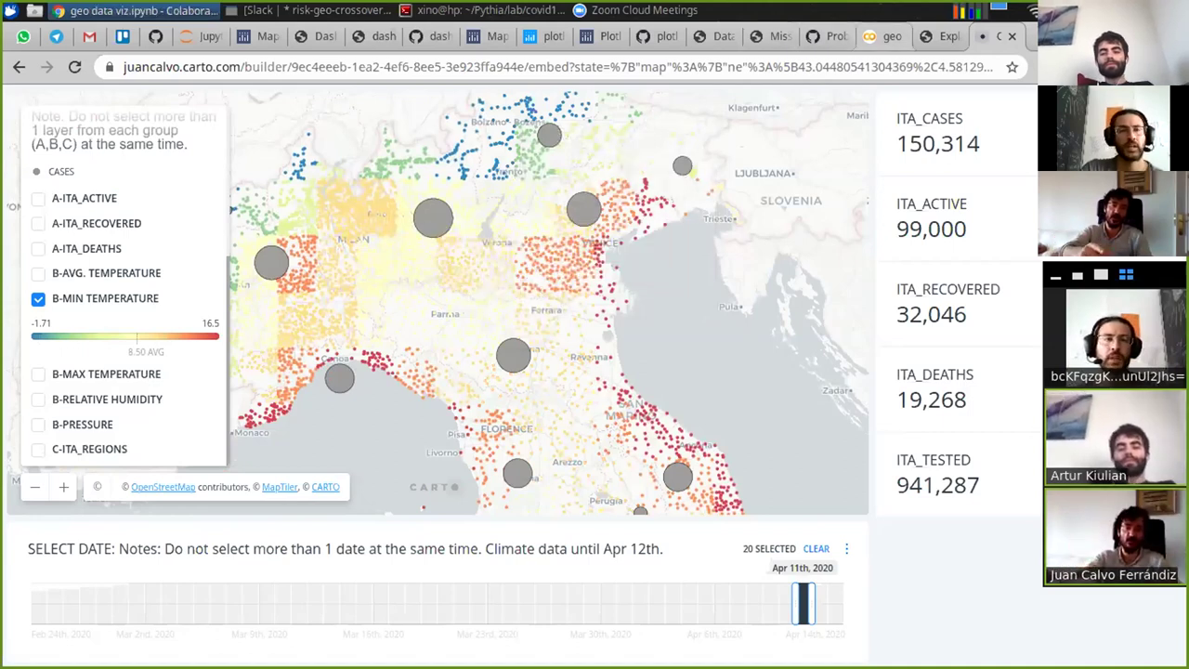
# - In the Colab notebook, select the CARTO A-AGES map URL in the demographic data IFrame cell
pyautogui.click(882, 36)
pyautogui.scroll(-1, 607, 419)
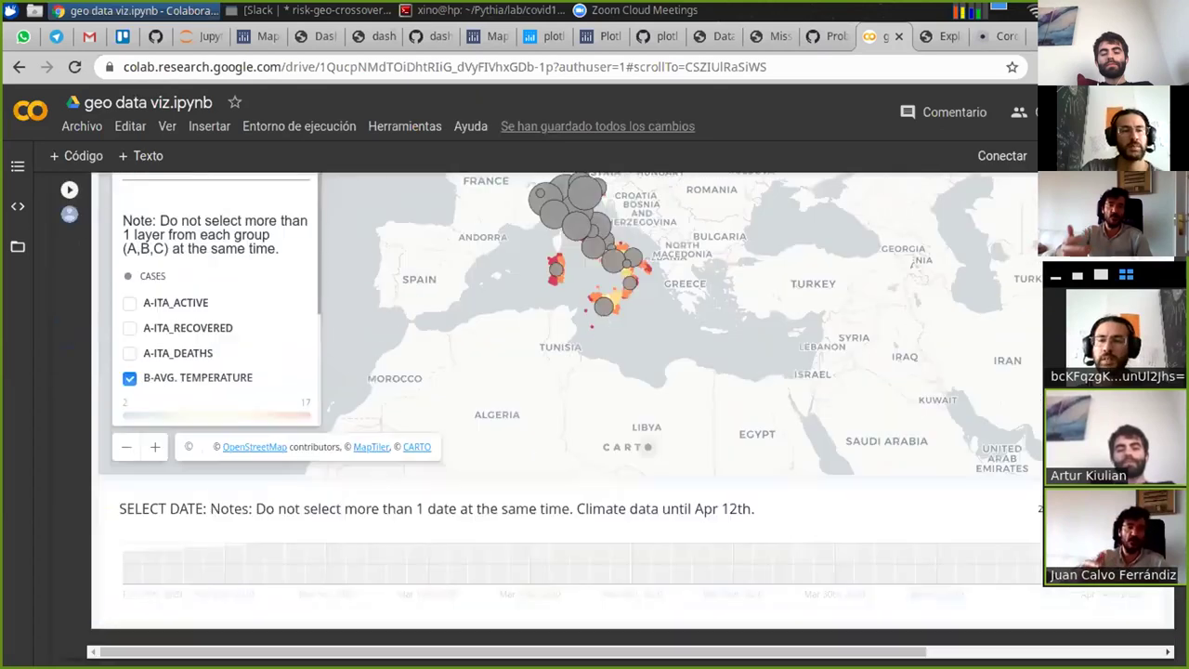
pyautogui.scroll(-10, 594, 418)
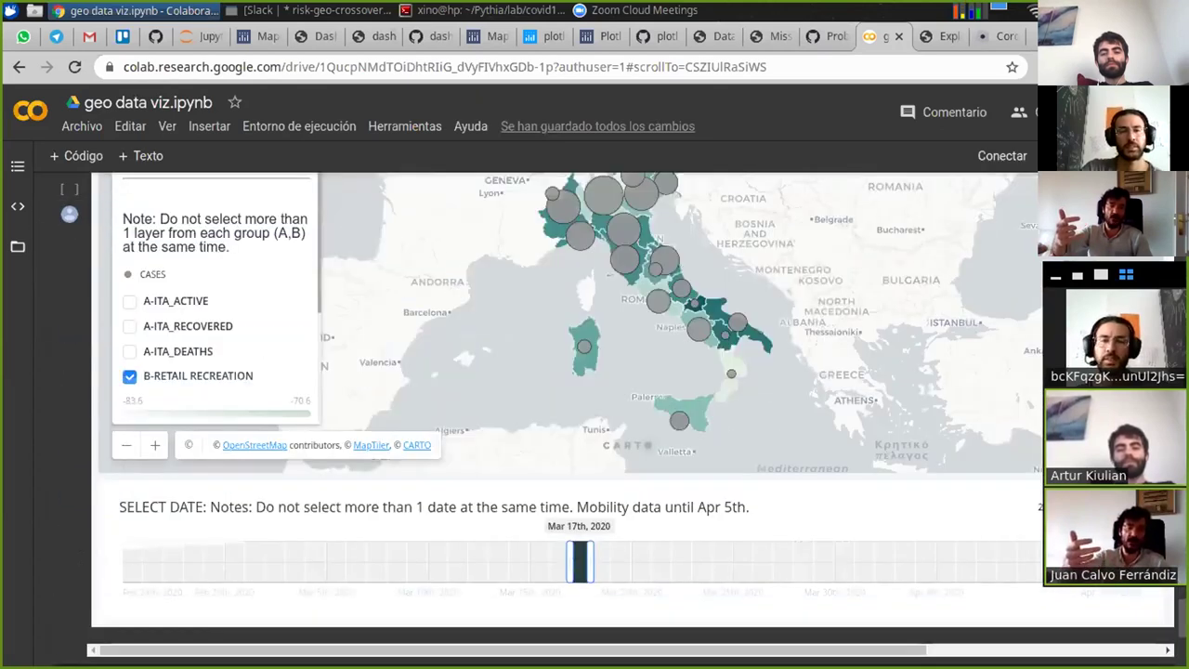
pyautogui.scroll(1, 566, 395)
pyautogui.scroll(-5, 566, 395)
pyautogui.scroll(4, 566, 395)
pyautogui.scroll(12, 558, 418)
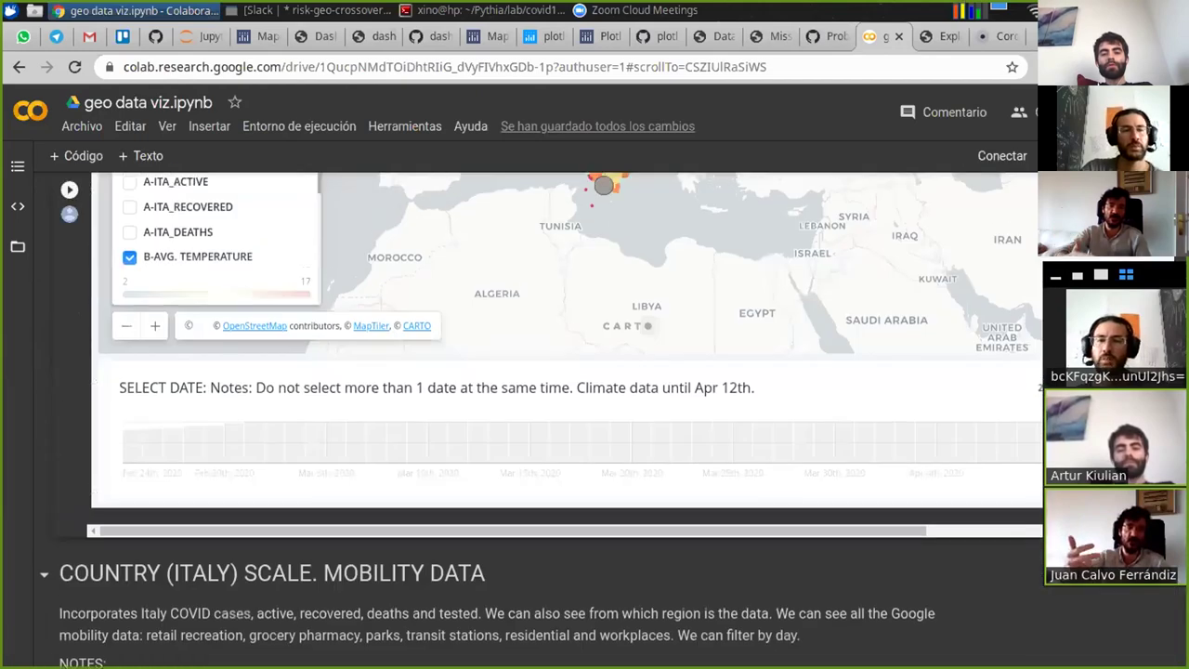
pyautogui.scroll(-6, 557, 418)
pyautogui.moveTo(215, 212); pyautogui.dragTo(751, 211)
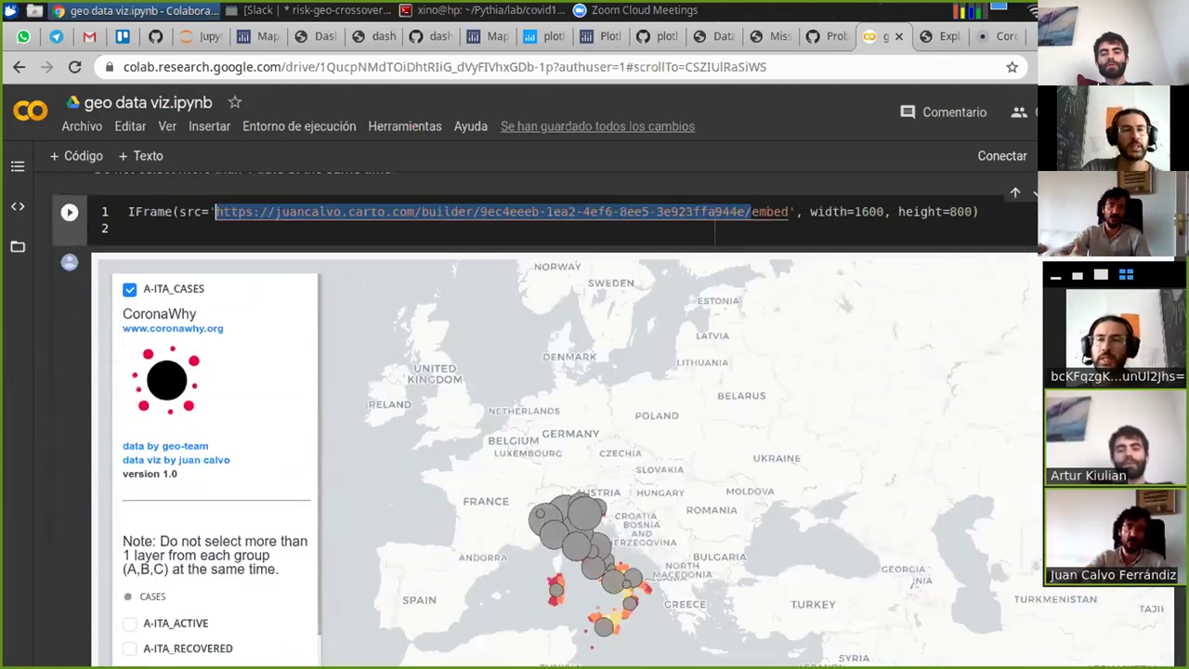
pyautogui.scroll(4, 715, 233)
pyautogui.scroll(-15, 715, 233)
pyautogui.scroll(2, 715, 416)
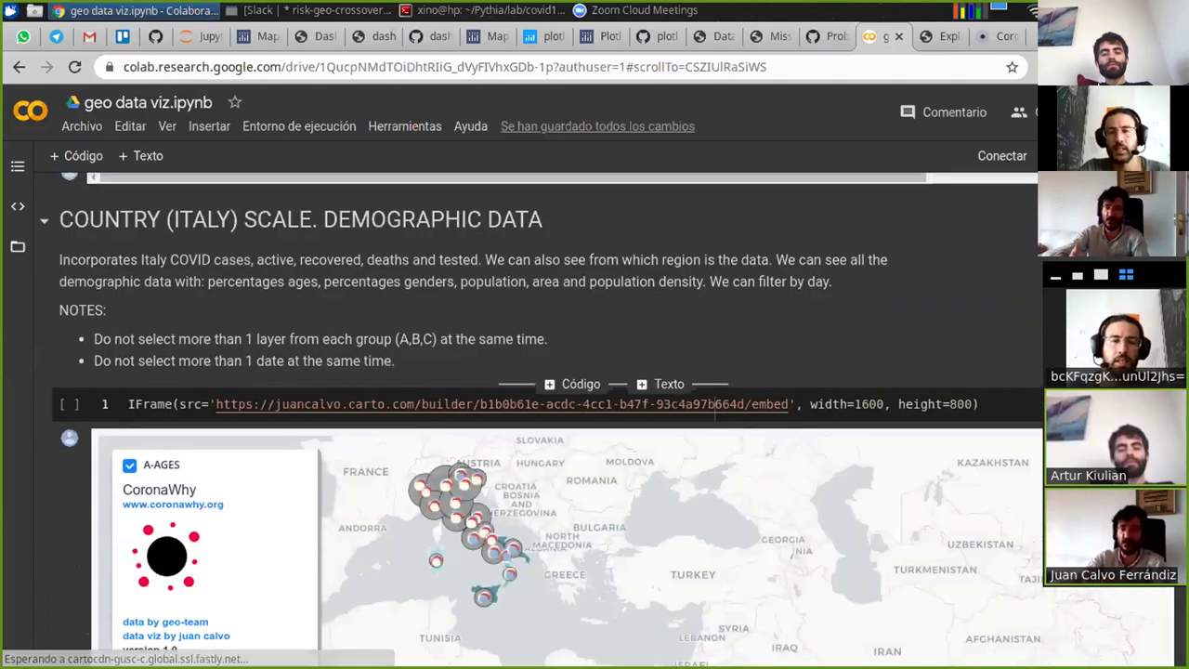
pyautogui.moveTo(751, 405); pyautogui.dragTo(216, 405)
pyautogui.hotkey('ctrl', 'c')
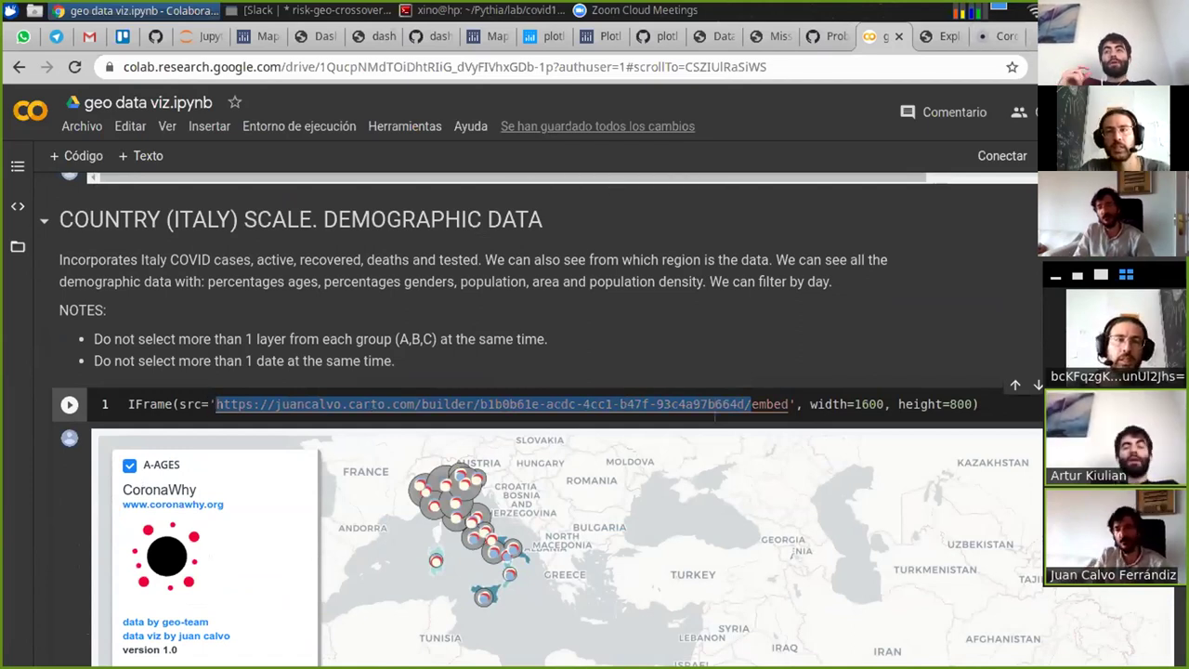
# - Load the copied demographics dashboard URL in a new tab and scroll the legend to the B and C layers
pyautogui.hotkey('ctrl', 't')
pyautogui.hotkey('ctrl', 'v')
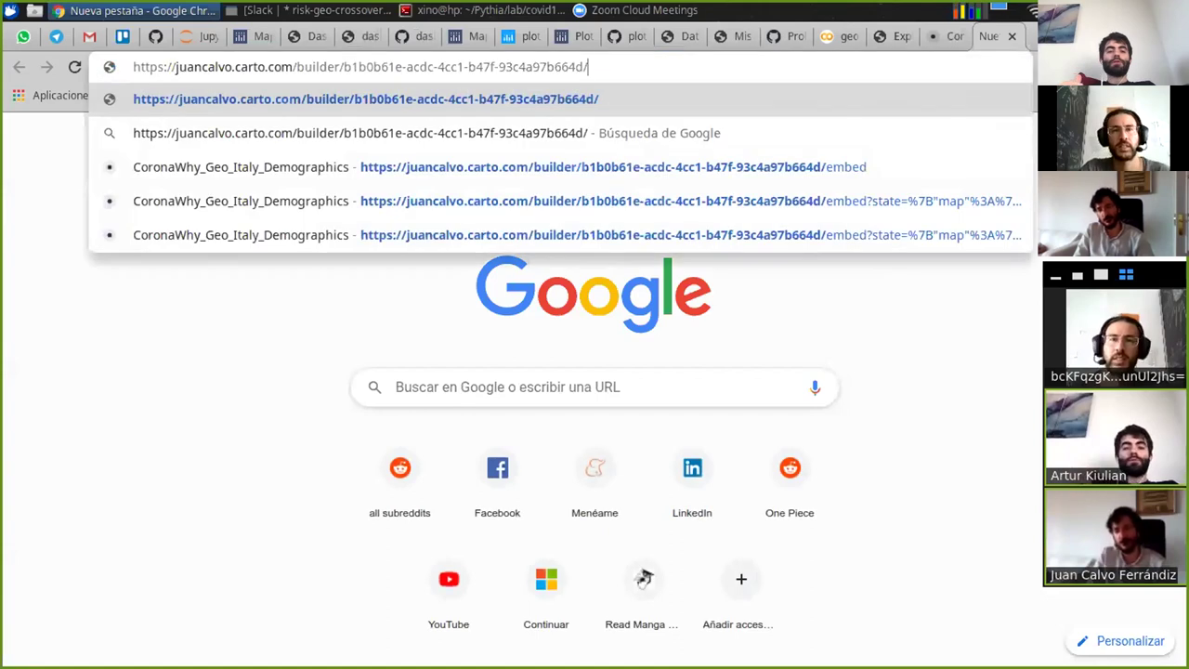
pyautogui.press('Return')
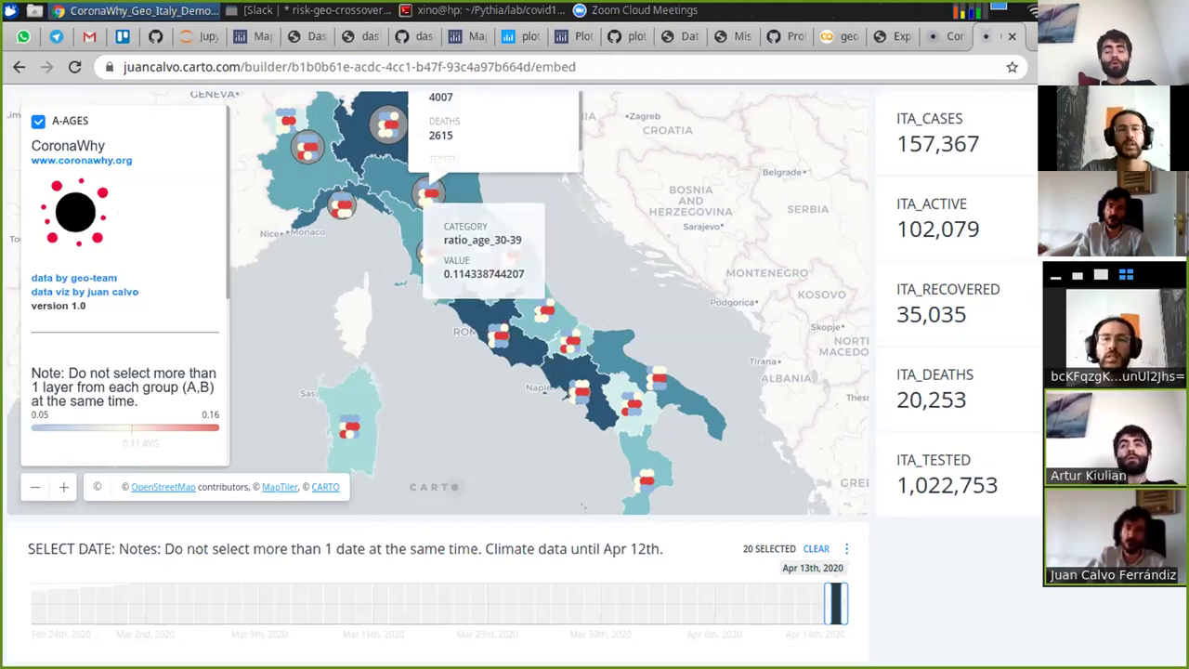
pyautogui.scroll(-3, 124, 279)
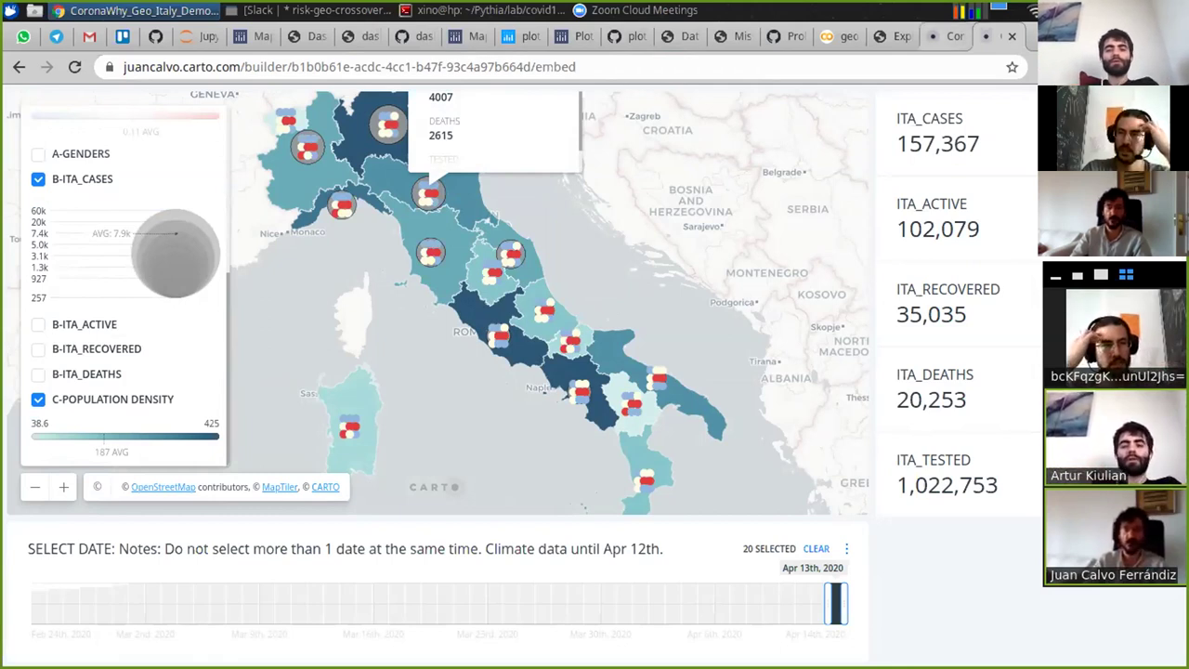
# - Return to the CoronaWhy_Geo_Italy_Climate dashboard and highlight the B-MIN TEMPERATURE layer name
pyautogui.click(940, 36)
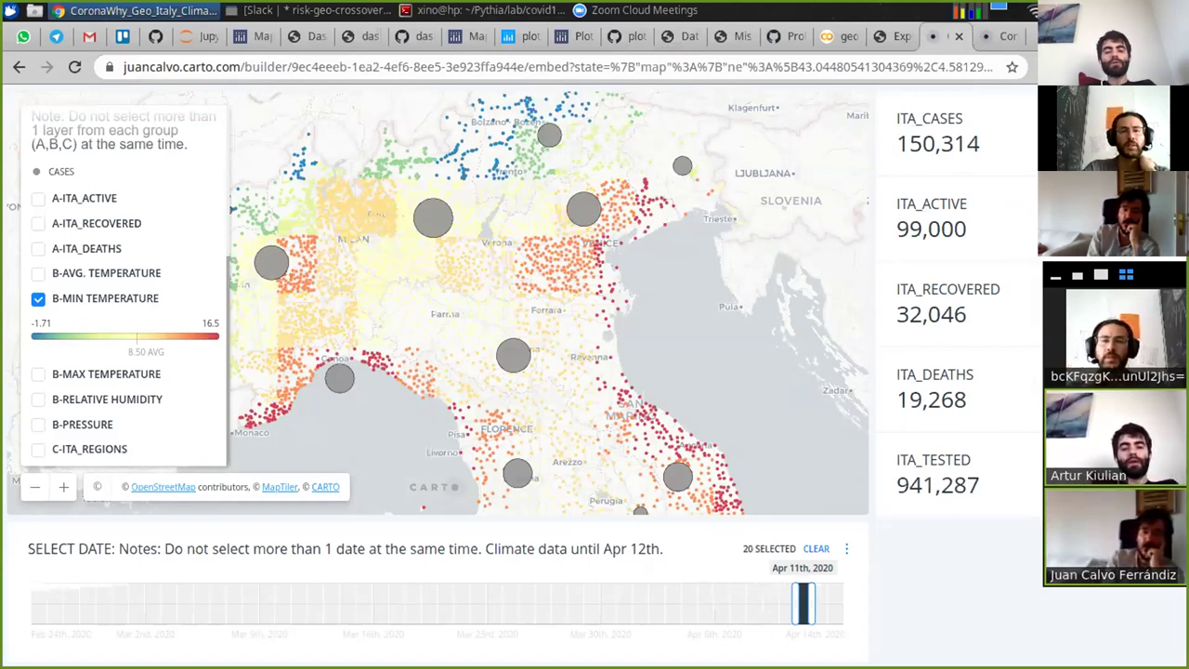
pyautogui.moveTo(52, 298); pyautogui.dragTo(159, 299)
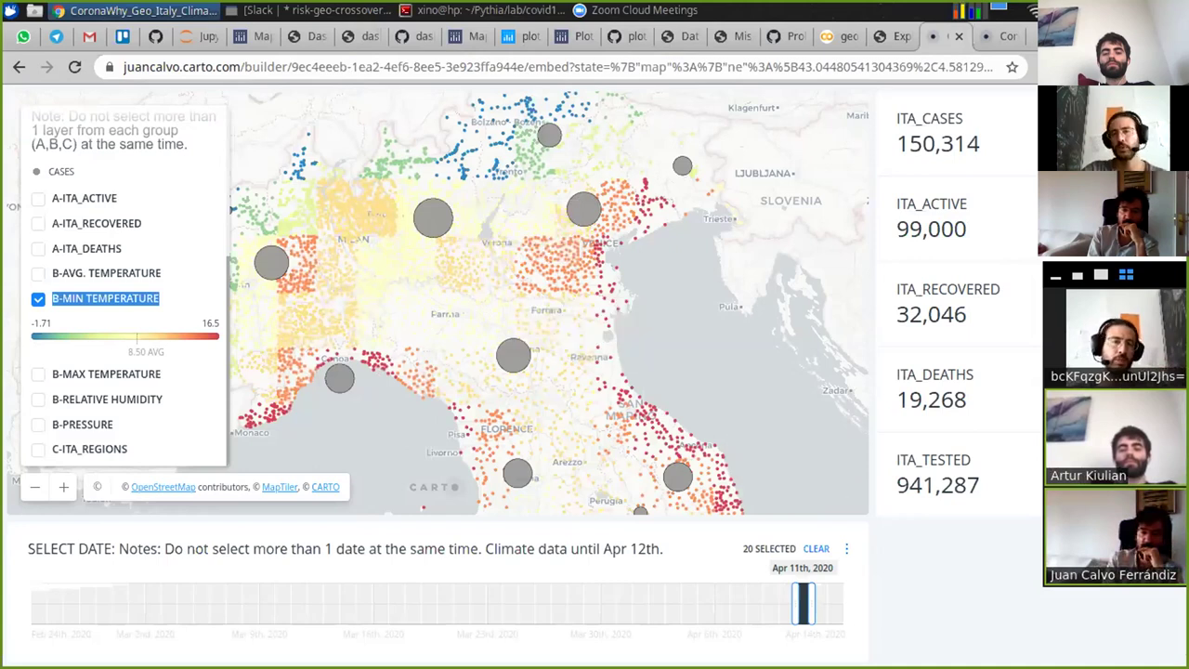
pyautogui.moveTo(604, 310)
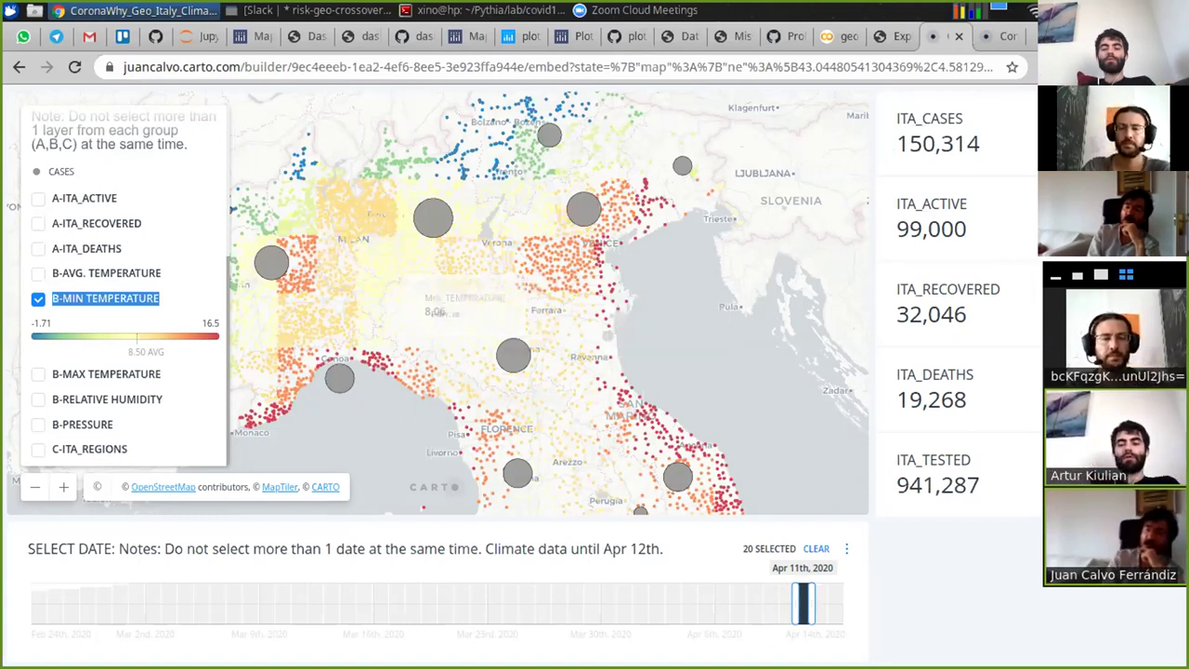
# - Drag the date brush start from Apr 11th back to Apr 1st, then Feb 24th, giving ITA_CASES 2,631,474
pyautogui.moveTo(815, 604); pyautogui.dragTo(631, 603)
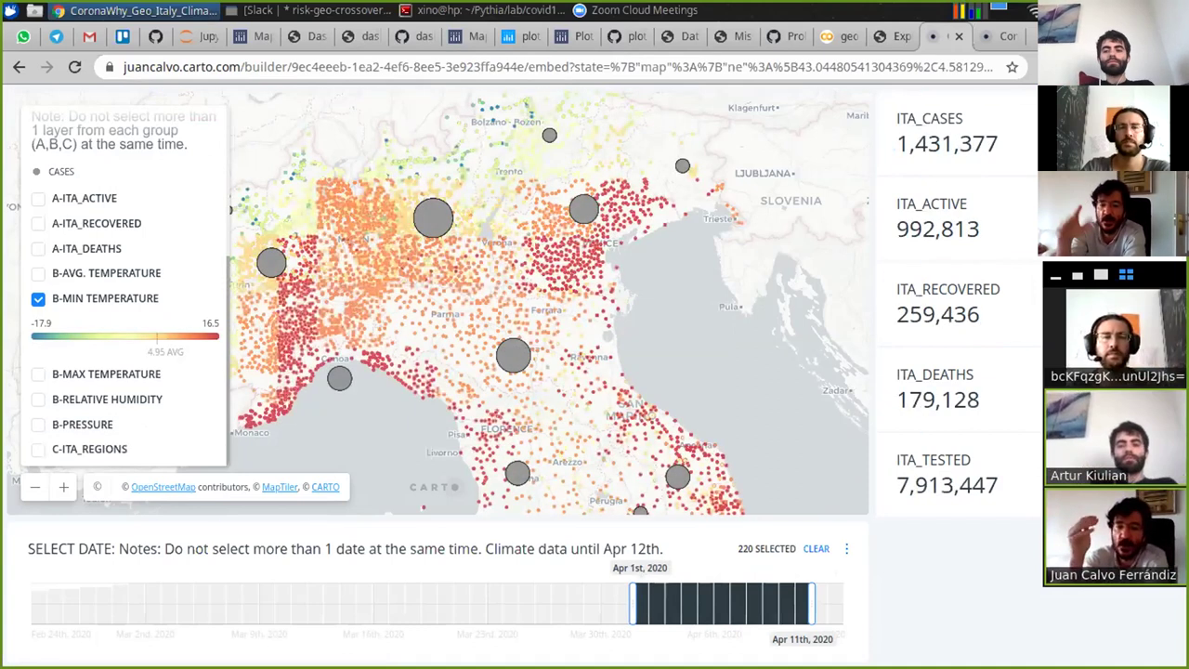
pyautogui.moveTo(587, 227)
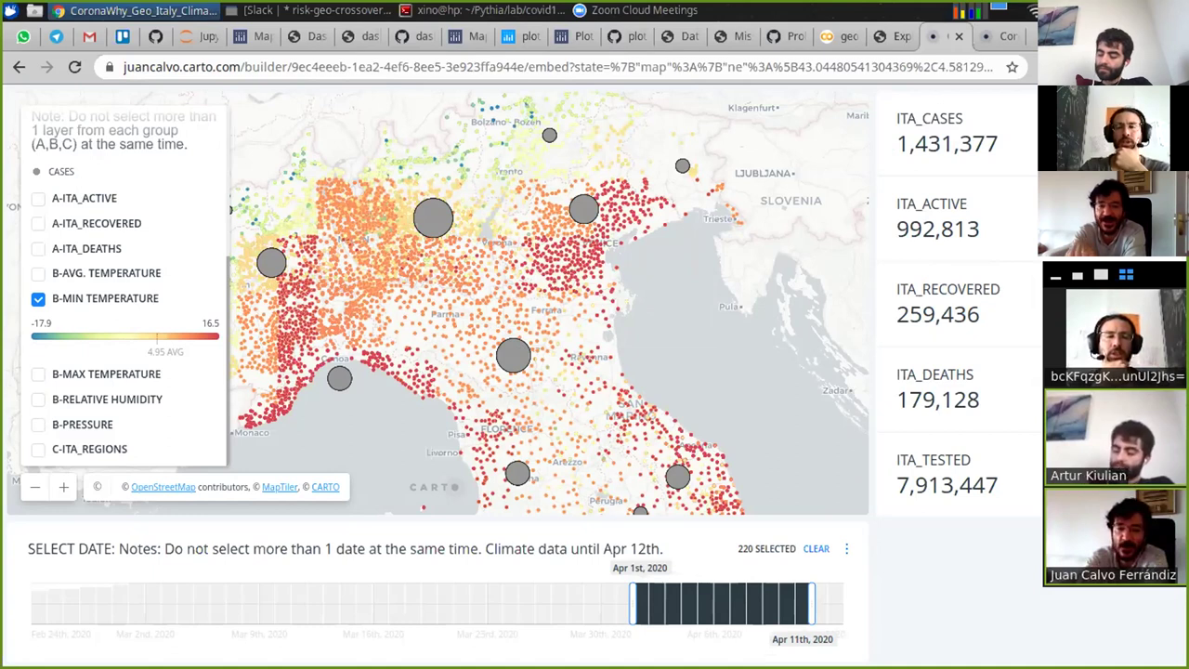
pyautogui.moveTo(631, 603); pyautogui.dragTo(30, 603)
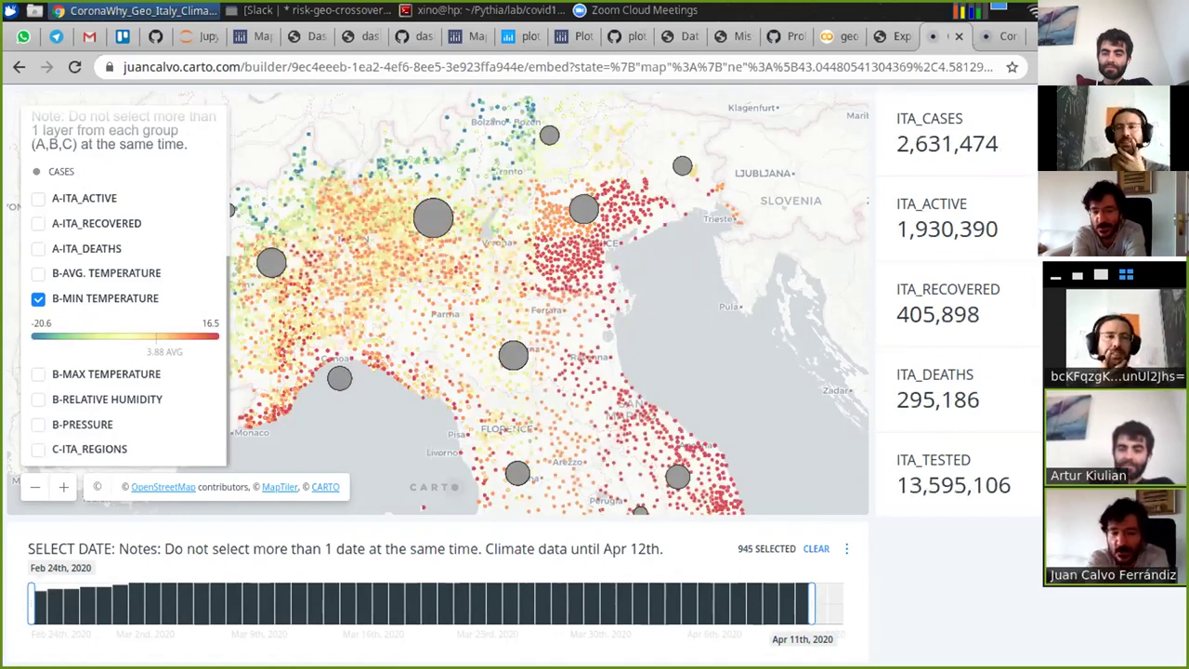
# - Point out the 2,631,474 case total, then narrow the date brush back to Apr 11th only
pyautogui.doubleClick(946, 143)
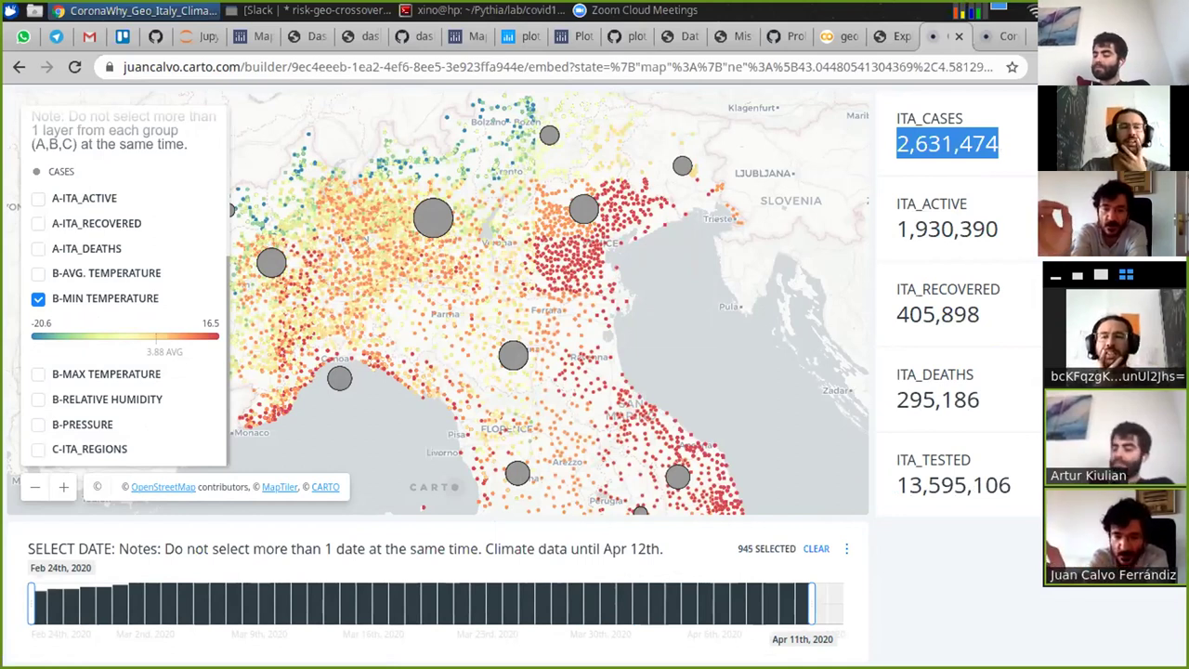
pyautogui.moveTo(31, 603); pyautogui.dragTo(792, 604)
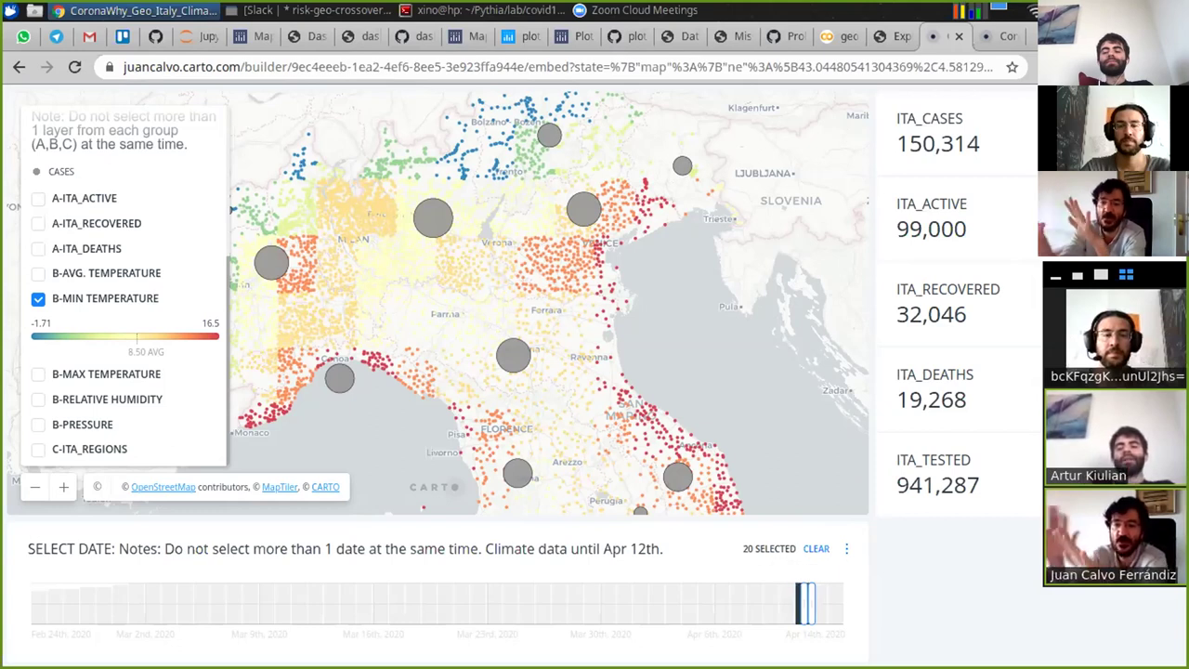
# - Move the dashboard's selected date to Apr 12th, 2020 (ITA_CASES 154,265)
pyautogui.moveTo(803, 604); pyautogui.dragTo(819, 604)
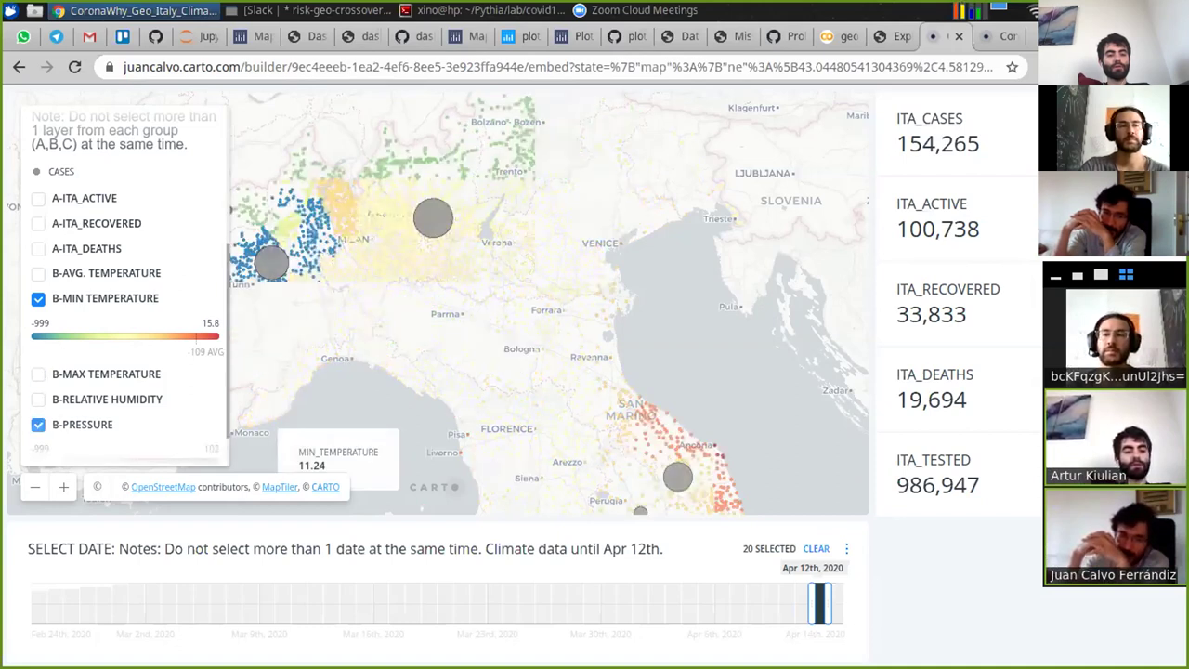
# - Turn off B-MIN TEMPERATURE so only the pressure layer (-999 to 102) colours the dots
pyautogui.click(38, 299)
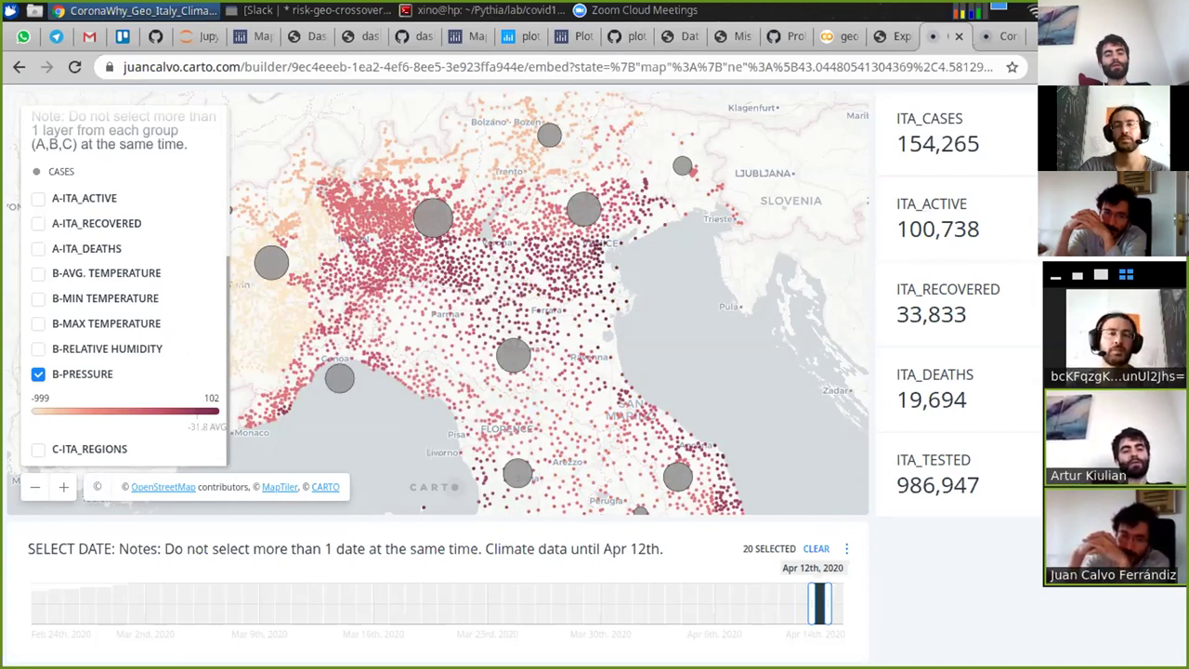
pyautogui.moveTo(340, 376)
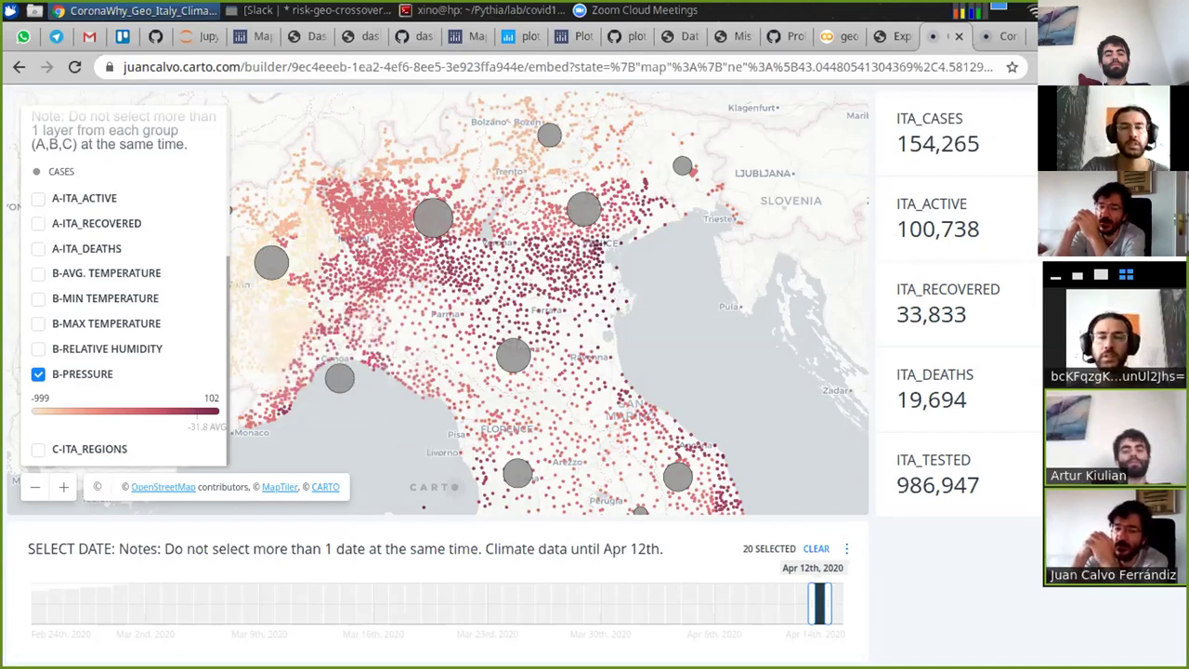
# - Pan the pressure map to centre northern Italy and the Swiss border
pyautogui.moveTo(514, 356); pyautogui.dragTo(597, 346)
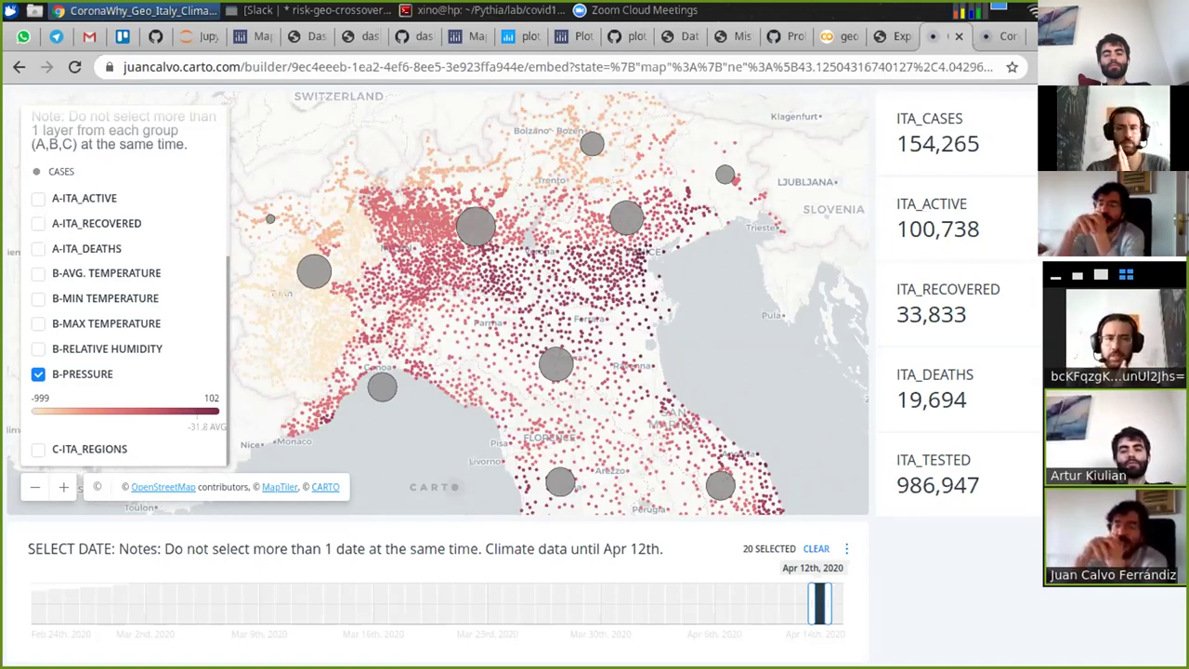
pyautogui.moveTo(444, 422)
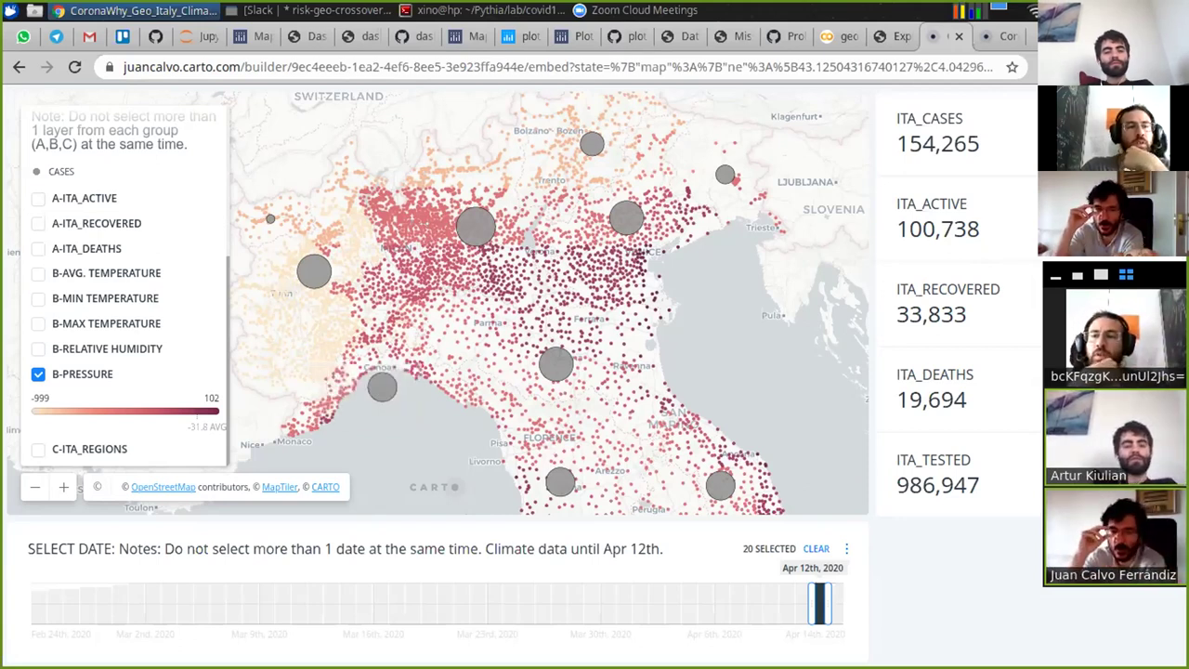
# - Hide the pressure layer and show the C-ITA_REGIONS boundaries on the map
pyautogui.click(38, 373)
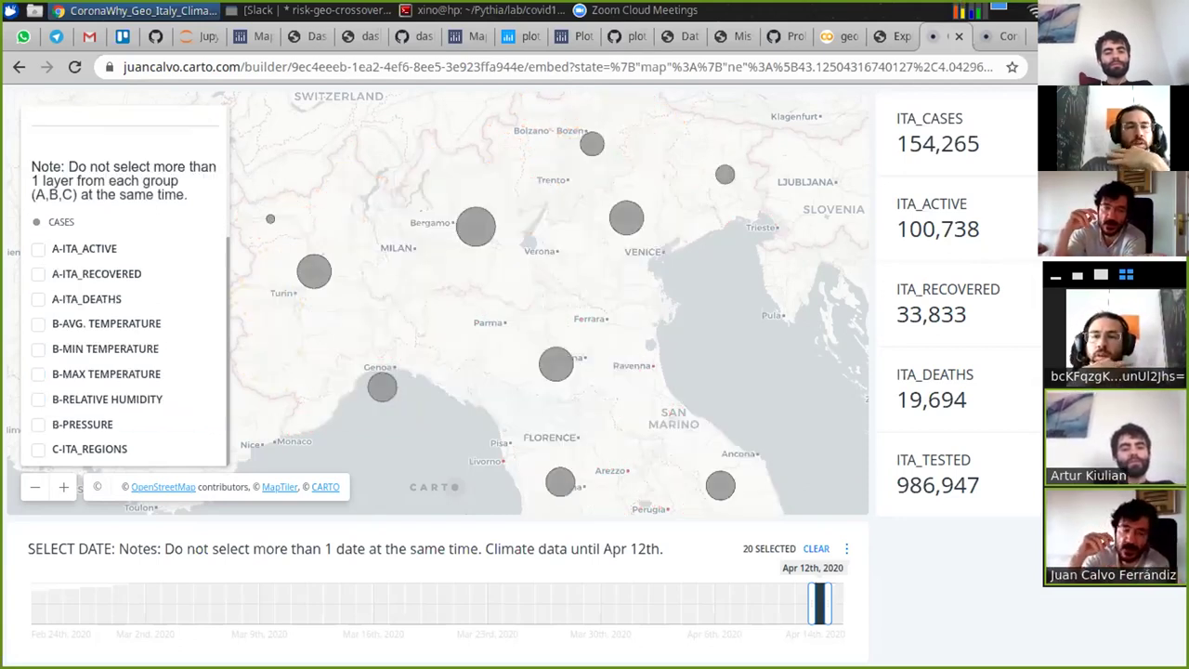
pyautogui.scroll(3, 125, 279)
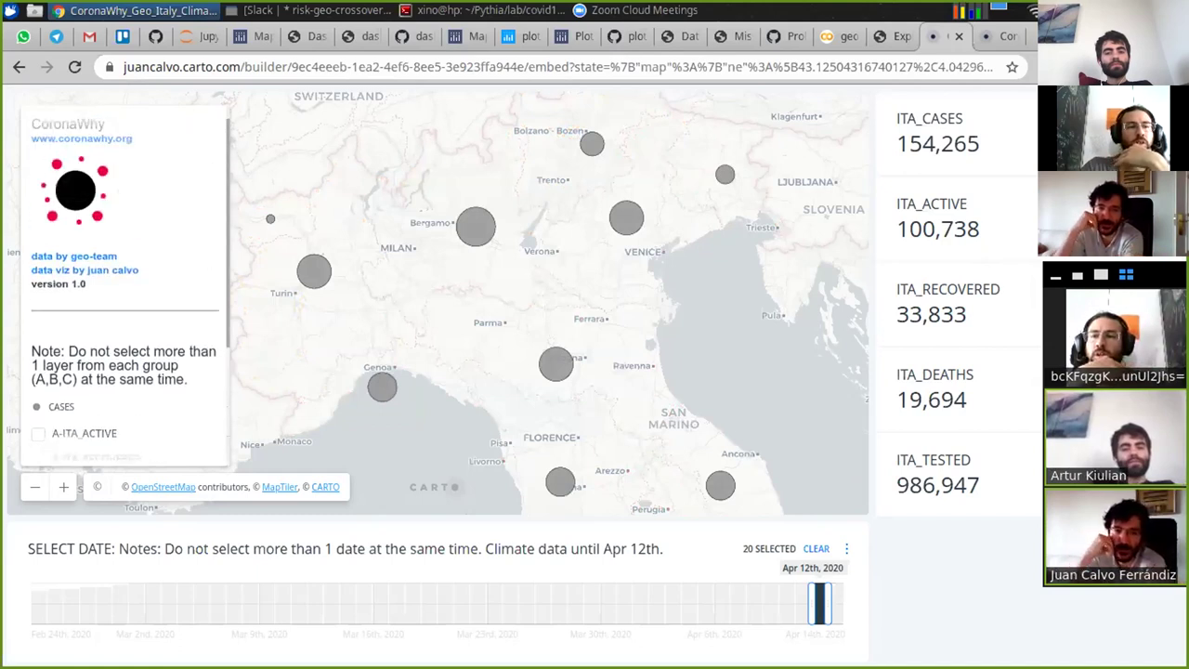
pyautogui.scroll(-2, 125, 288)
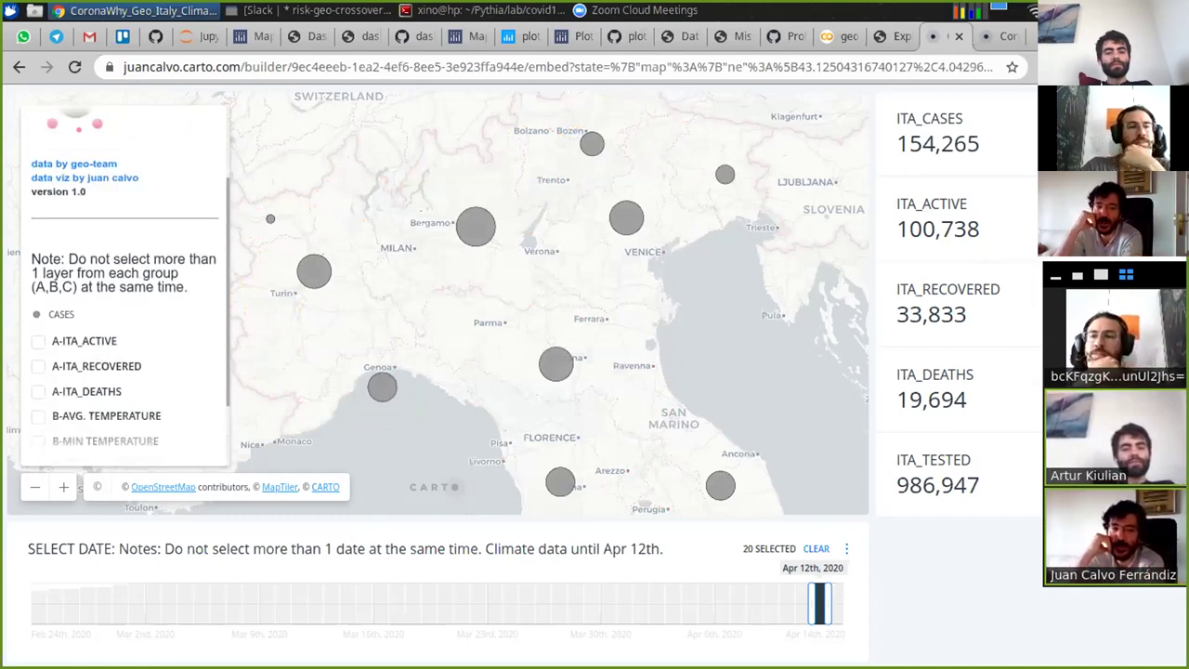
pyautogui.scroll(-2, 125, 279)
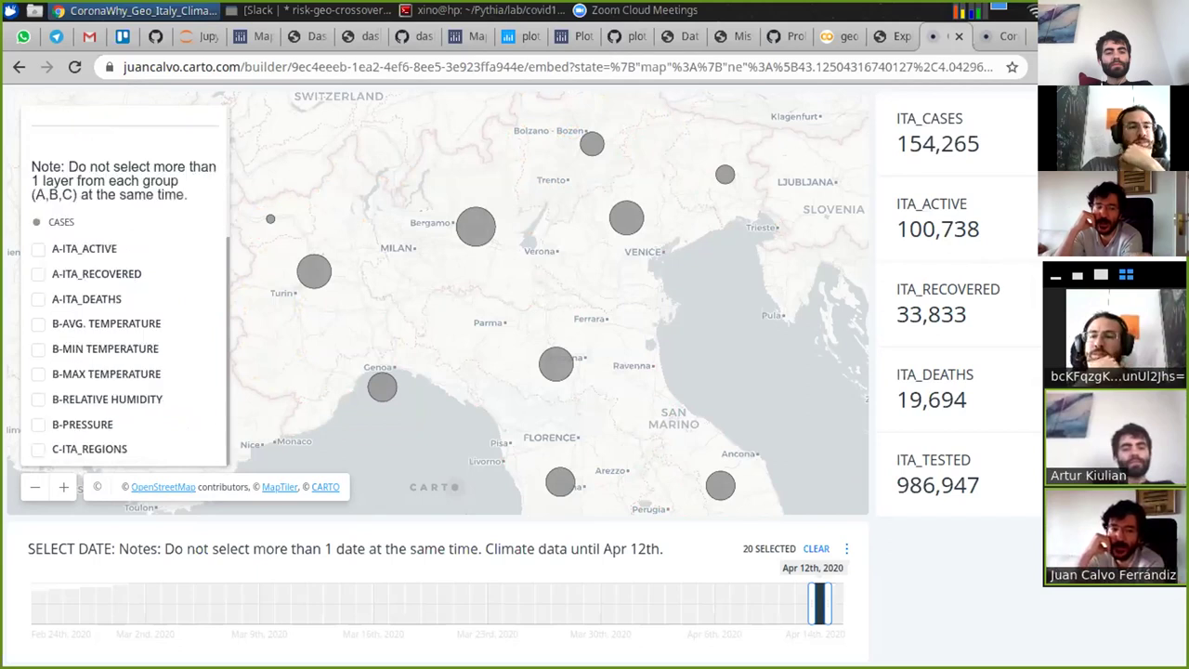
pyautogui.click(38, 449)
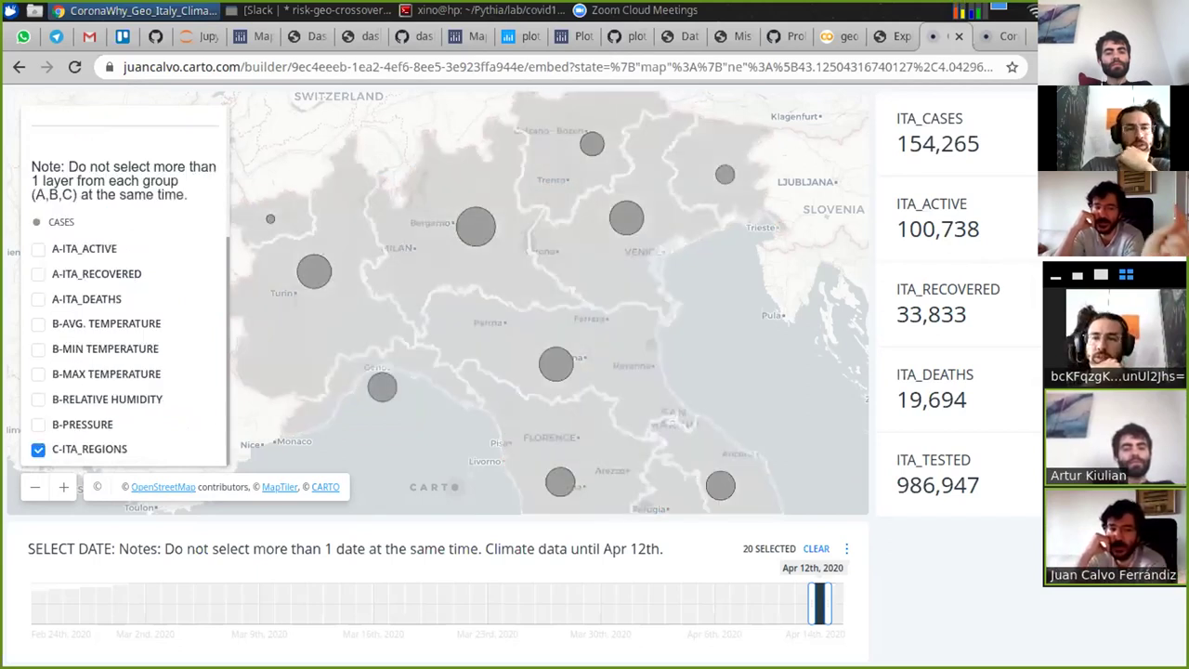
# - Display the A-ITA_RECOVERED layer and open the Friuli circle's data popup
pyautogui.click(38, 249)
pyautogui.click(38, 274)
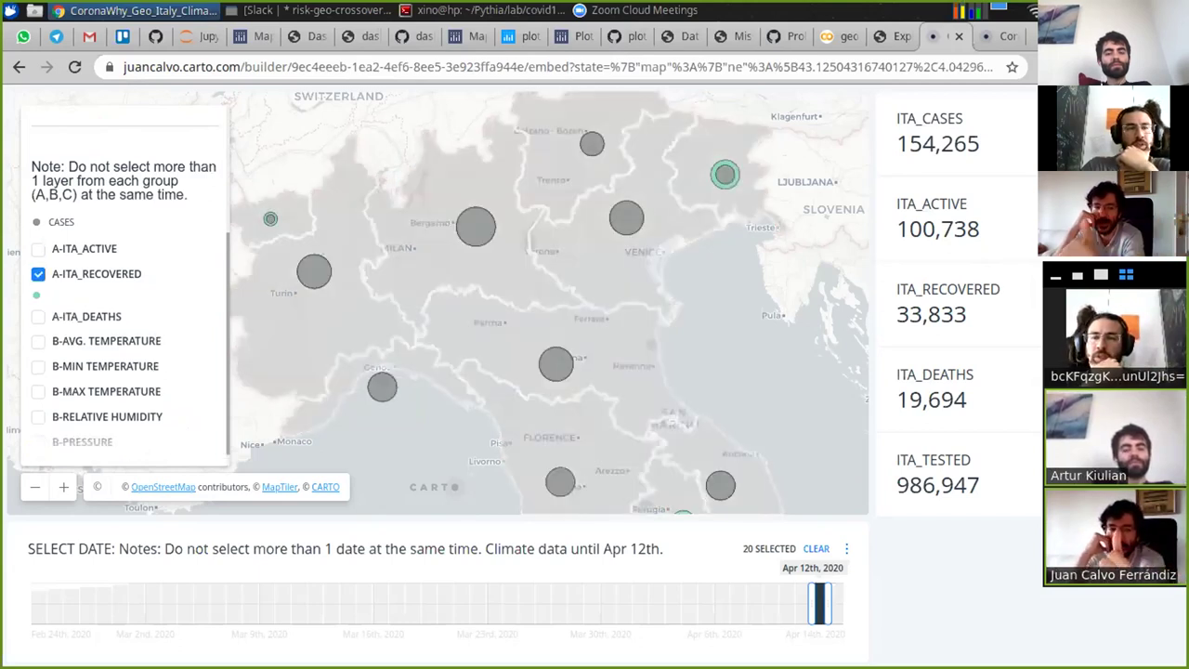
pyautogui.moveTo(734, 202)
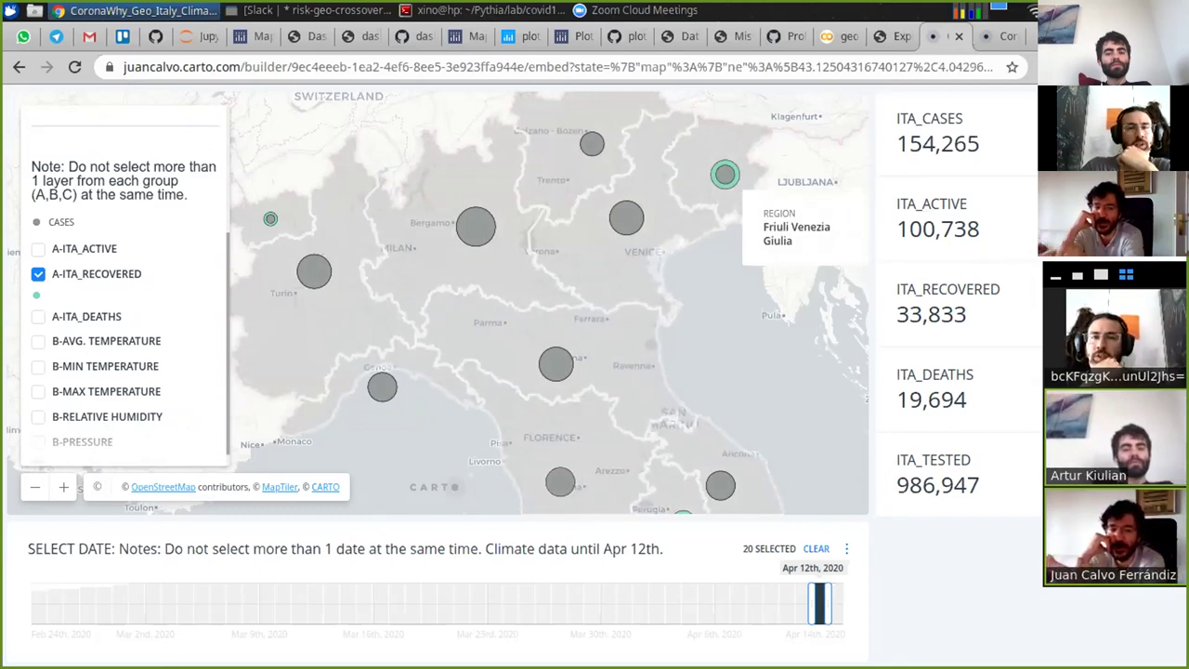
pyautogui.click(724, 175)
# - Add the B-AVG. TEMPERATURE layer, then view the Explanation.jpg dashboard annotation image
pyautogui.click(37, 316)
pyautogui.click(38, 315)
pyautogui.click(37, 340)
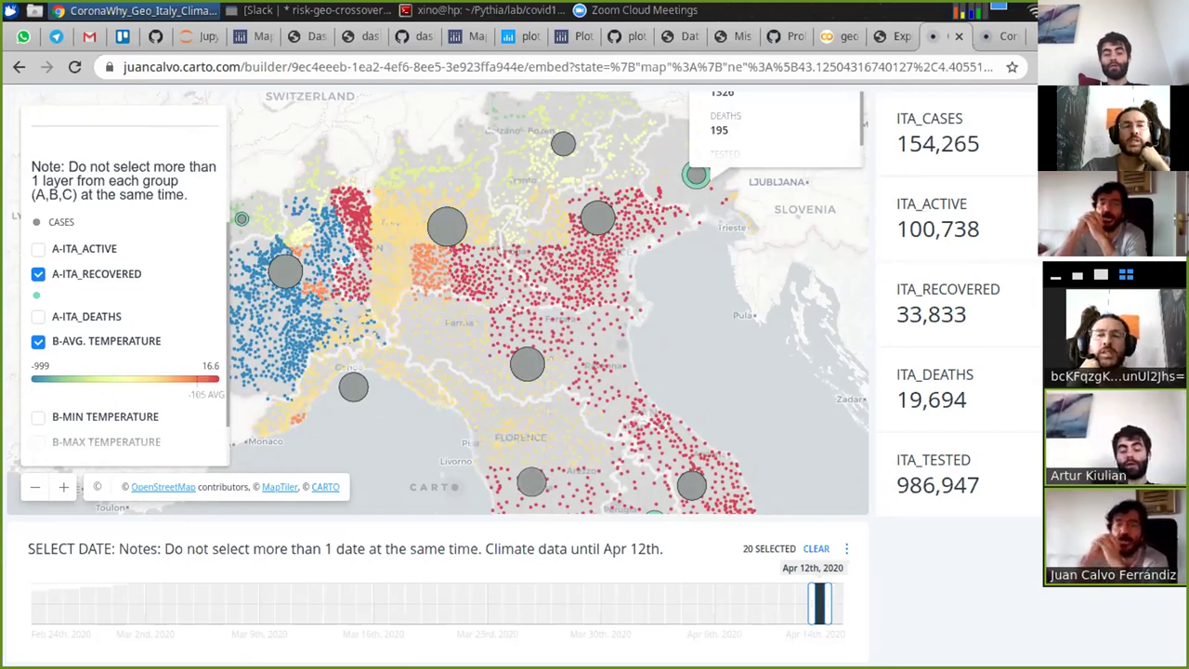
pyautogui.scroll(-1, 125, 278)
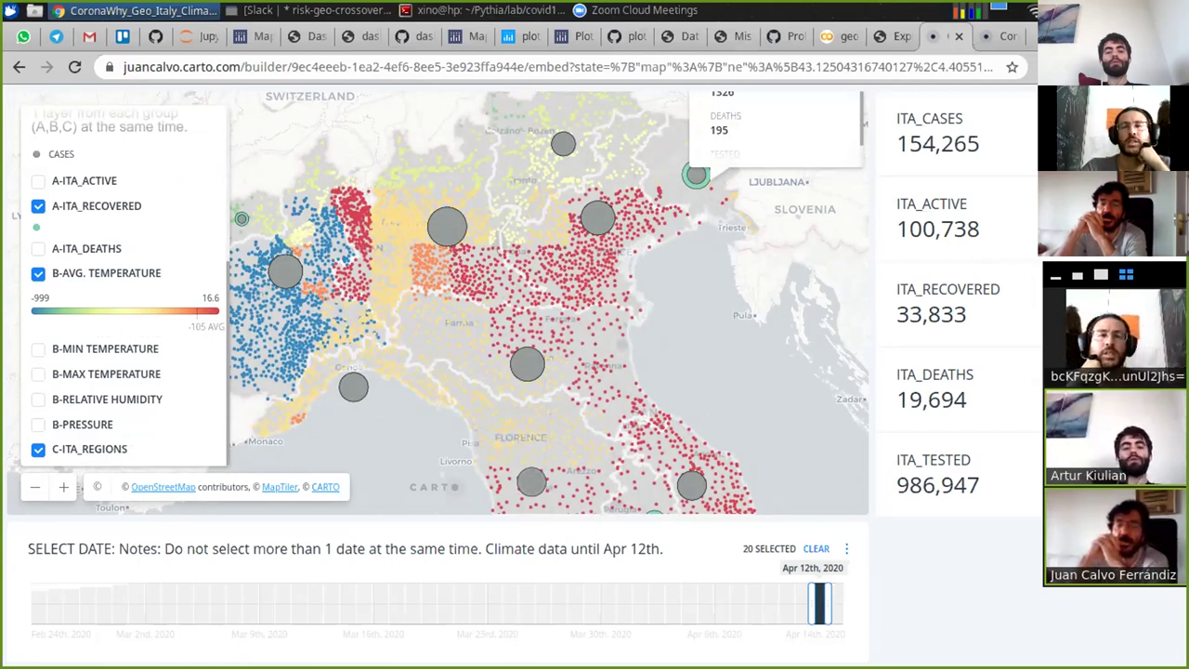
pyautogui.click(890, 37)
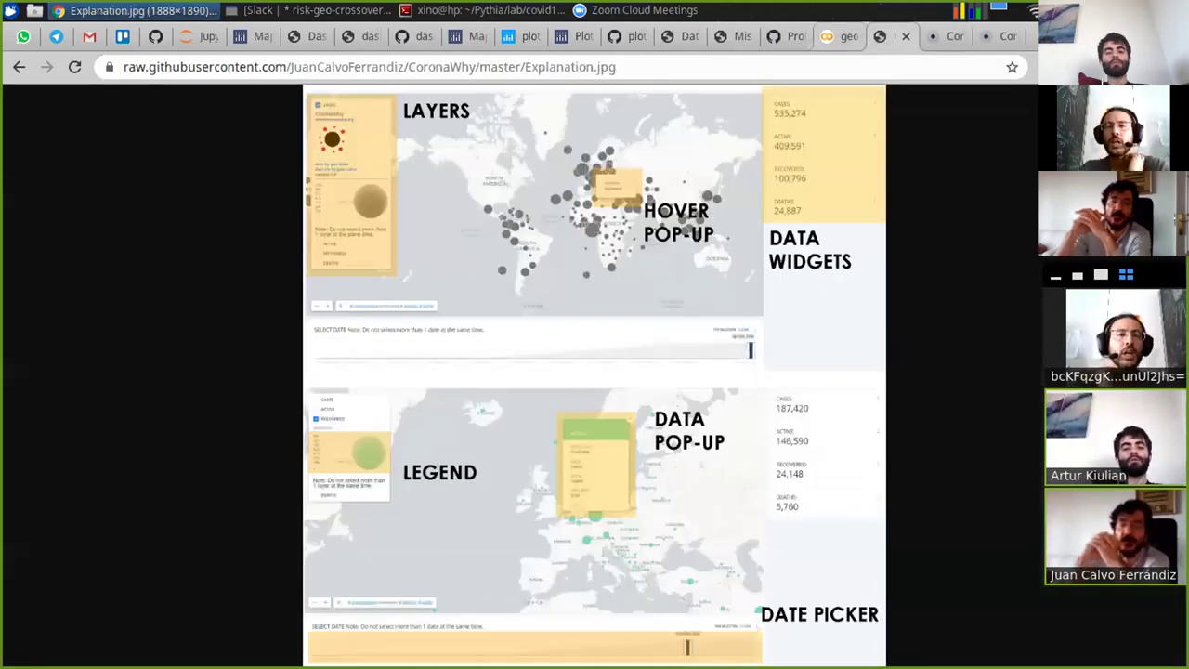
# - Return to the Colab notebook's embedded demographics dashboard and turn on the A-GENDERS layer
pyautogui.click(840, 37)
pyautogui.click(613, 367)
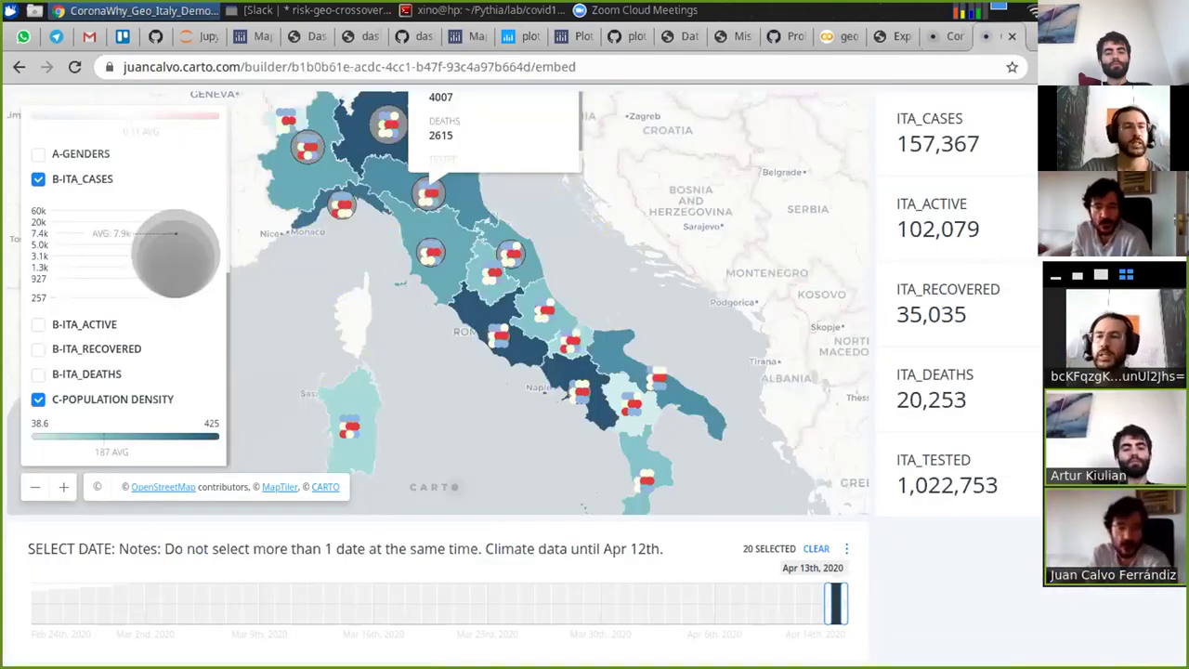
pyautogui.scroll(1, 123, 279)
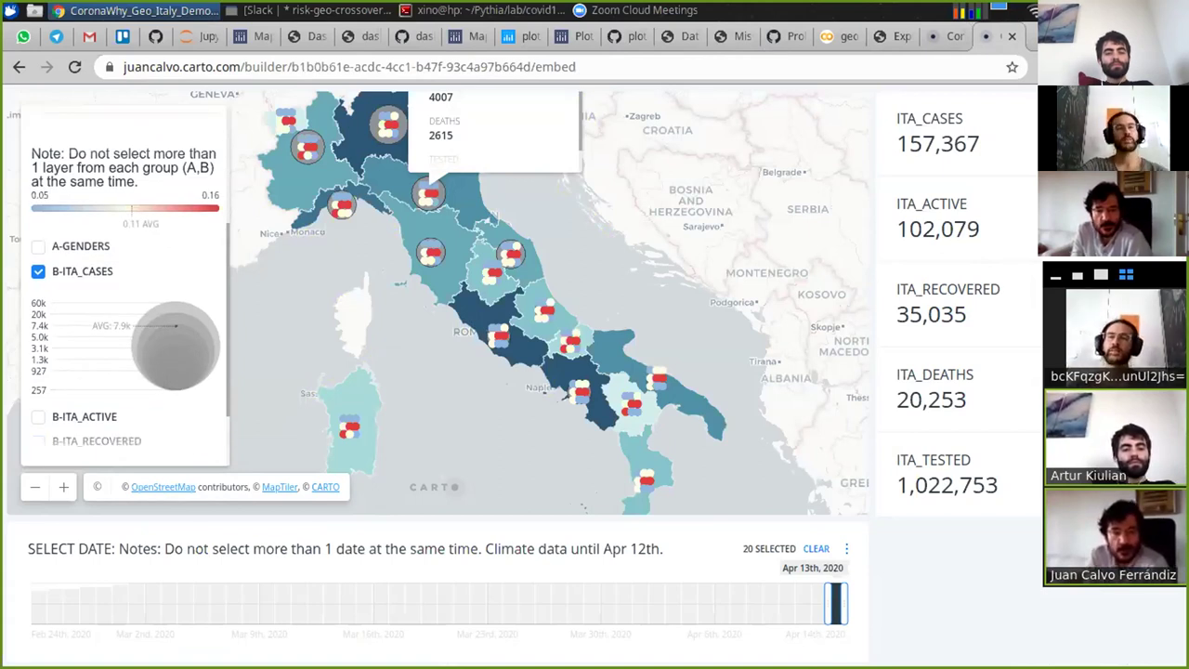
pyautogui.scroll(-1, 124, 278)
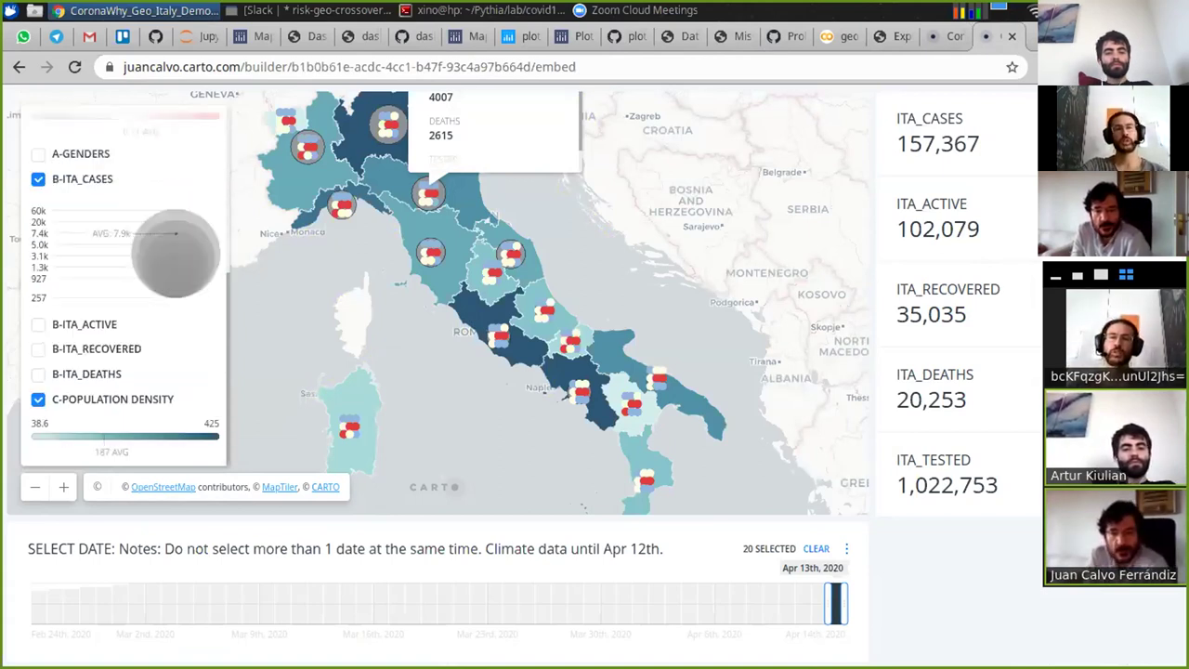
pyautogui.scroll(1, 123, 279)
pyautogui.click(38, 200)
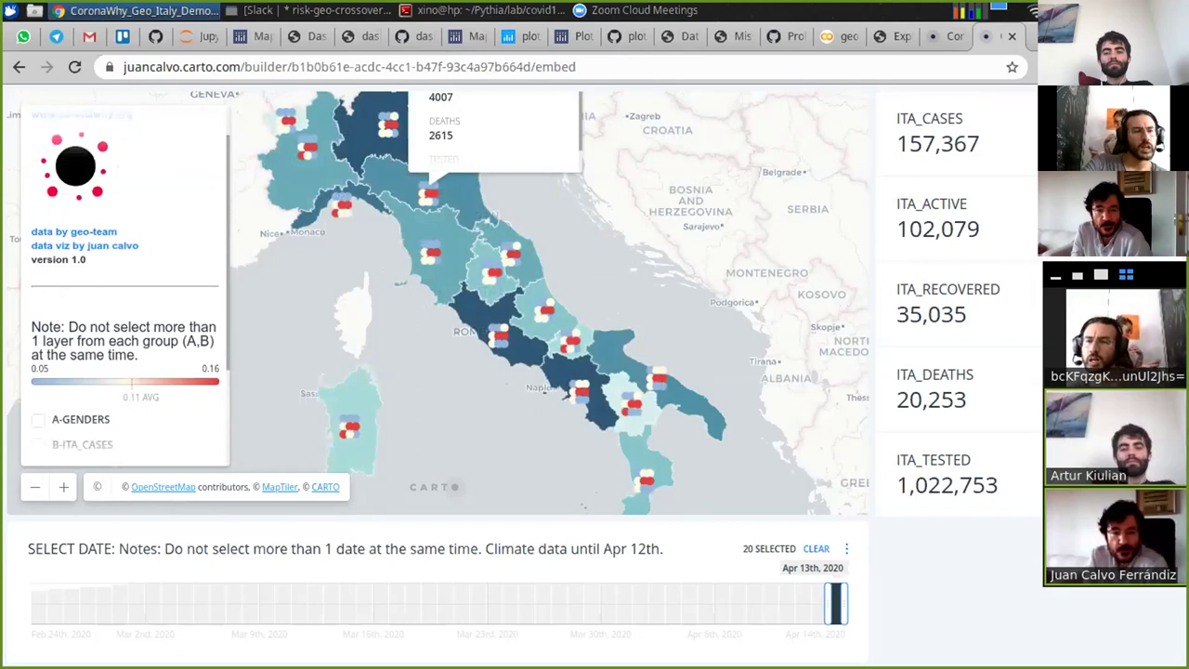
# - Reload the demographics dashboard and bring the layer panel back to its top
pyautogui.press('F5')
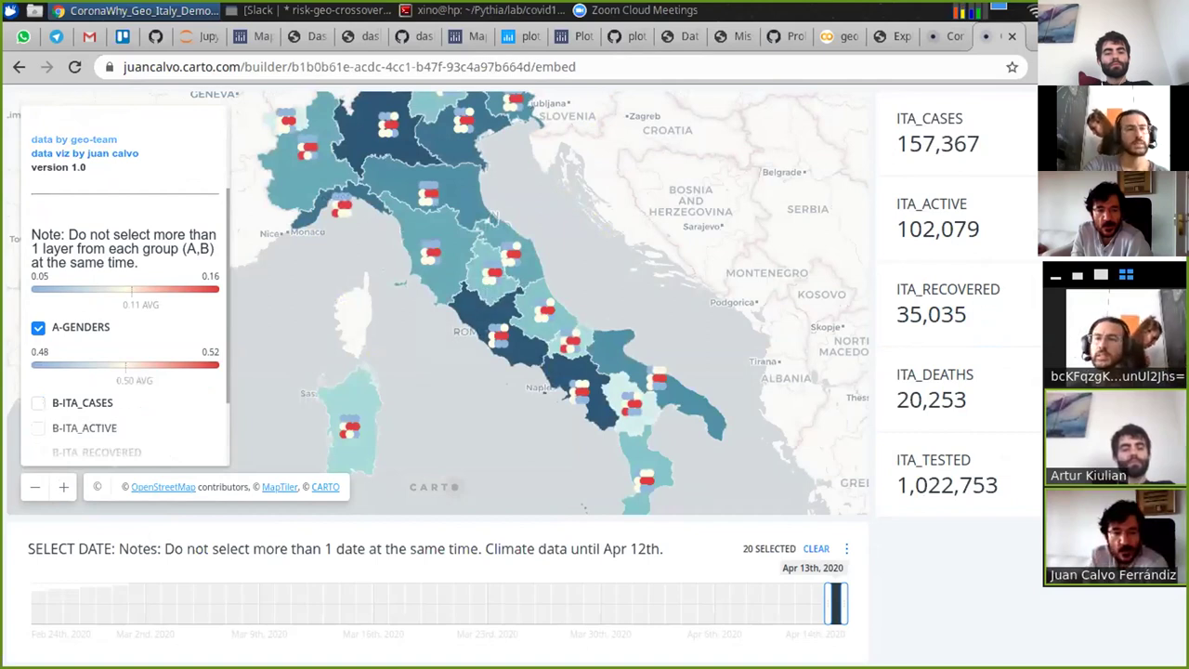
pyautogui.scroll(-1, 125, 279)
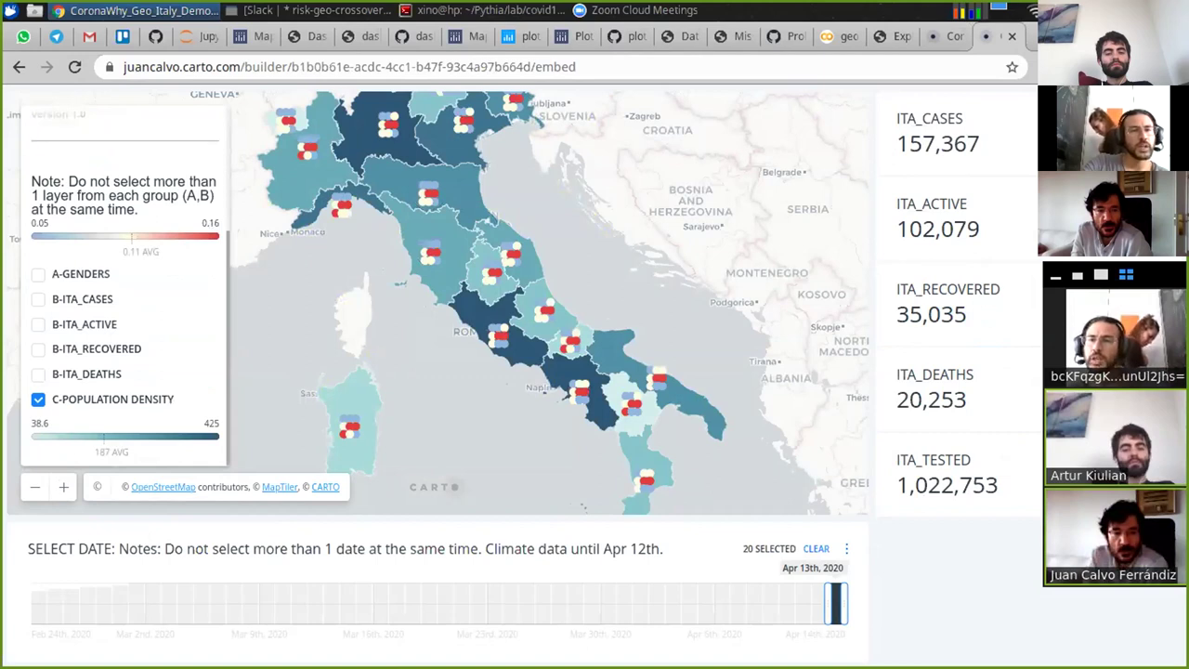
pyautogui.scroll(1, 126, 289)
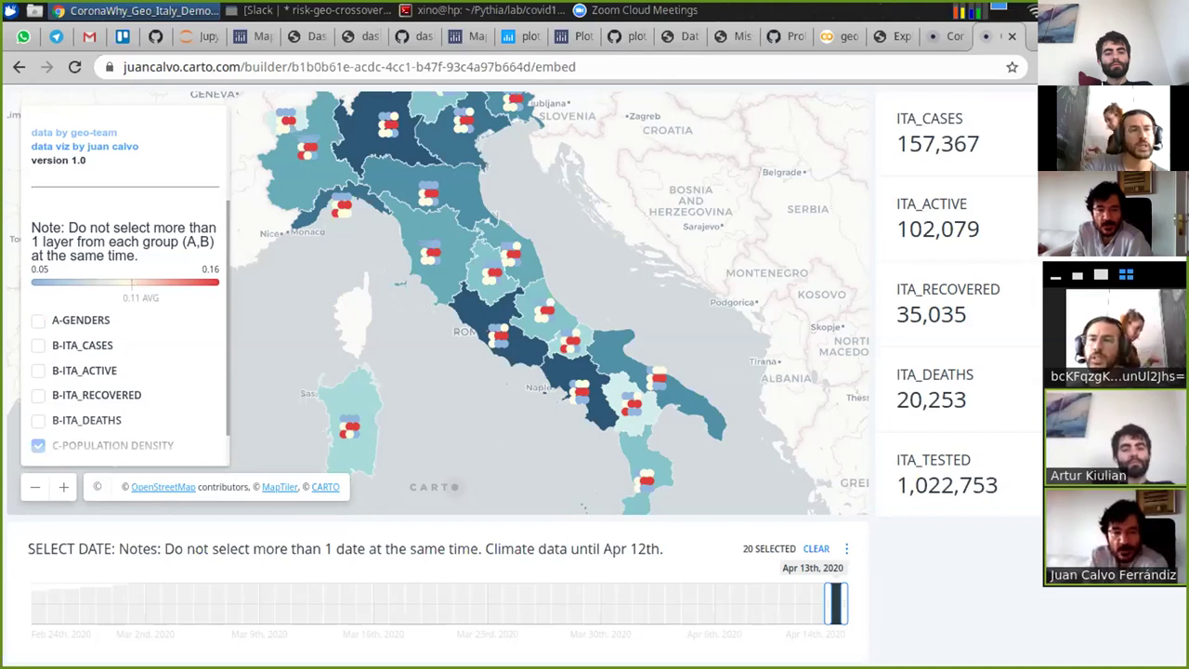
pyautogui.scroll(2, 125, 278)
pyautogui.scroll(1, 125, 286)
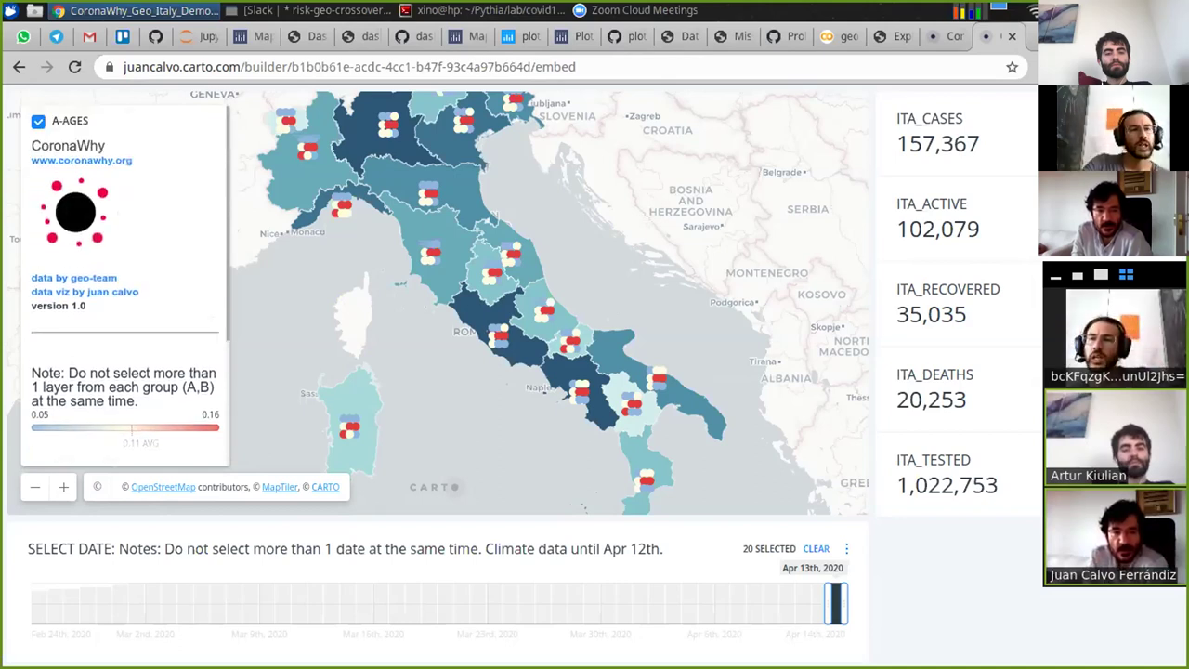
# - Turn off A-AGES and zoom the map in on Emilia-Romagna and Tuscany
pyautogui.click(38, 121)
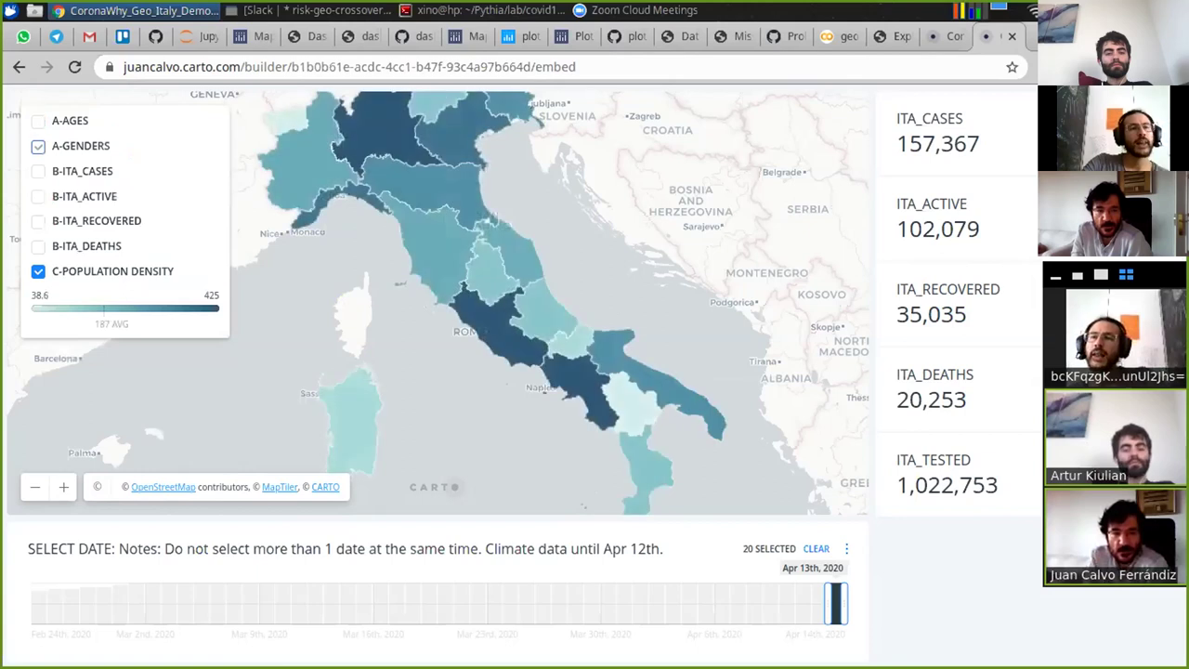
pyautogui.moveTo(410, 198)
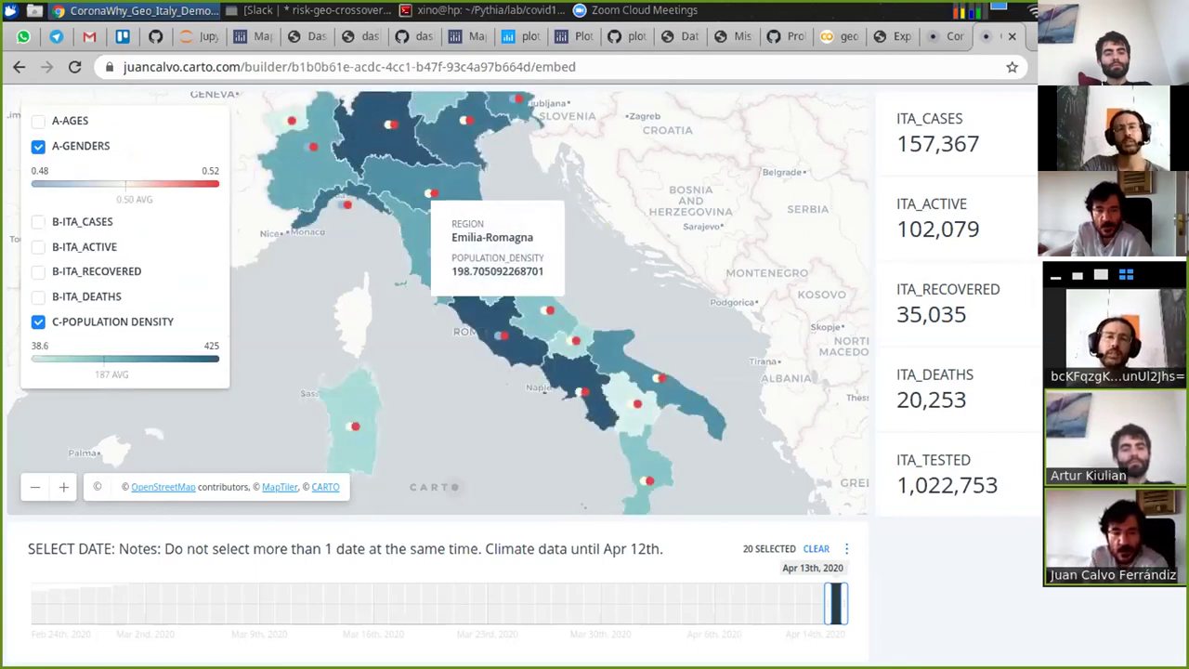
pyautogui.scroll(3, 423, 195)
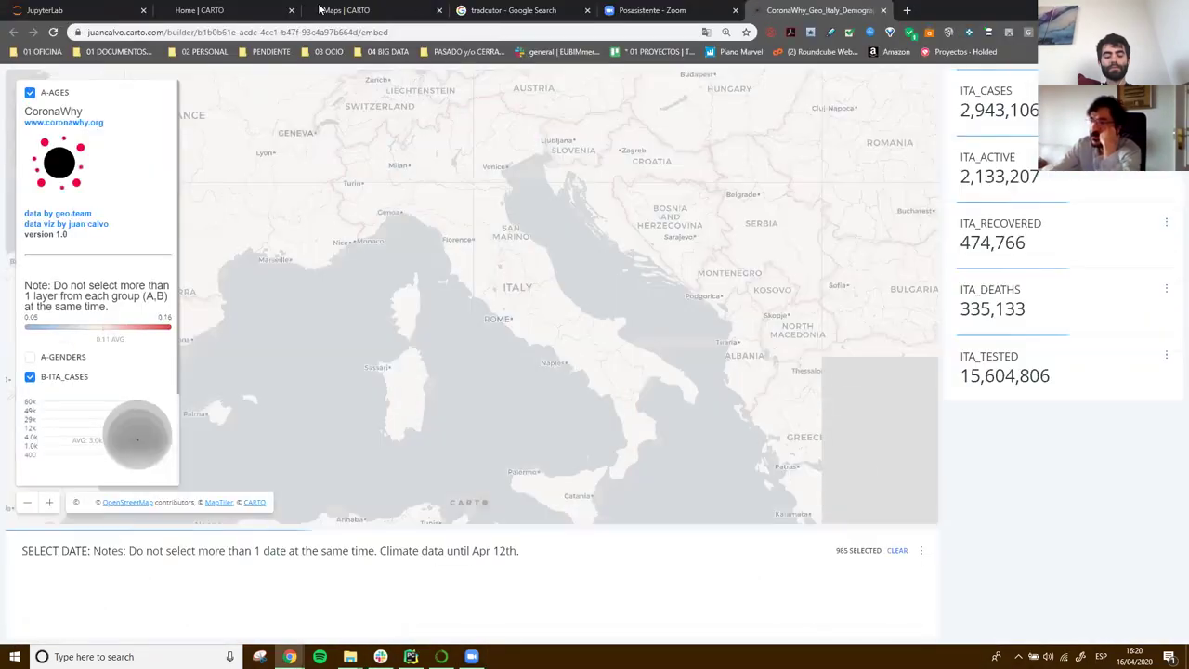
# - Close the CARTO Home, Maps list, Google translator and Zoom tabs
pyautogui.click(297, 11)
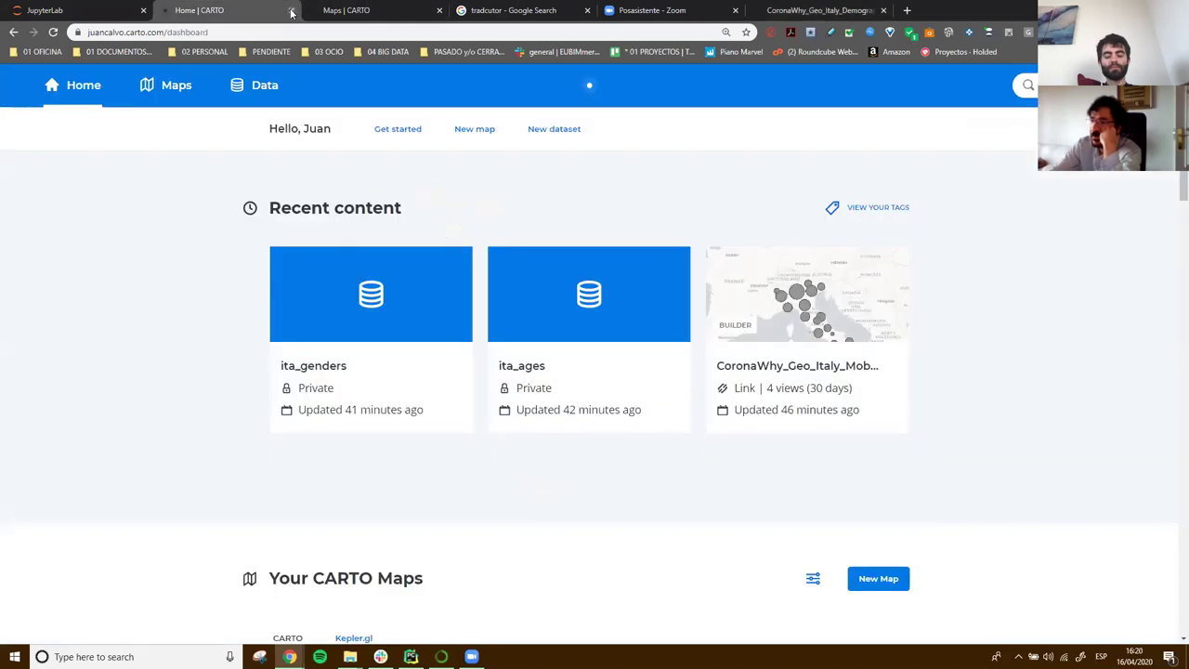
pyautogui.click(290, 11)
pyautogui.click(290, 11)
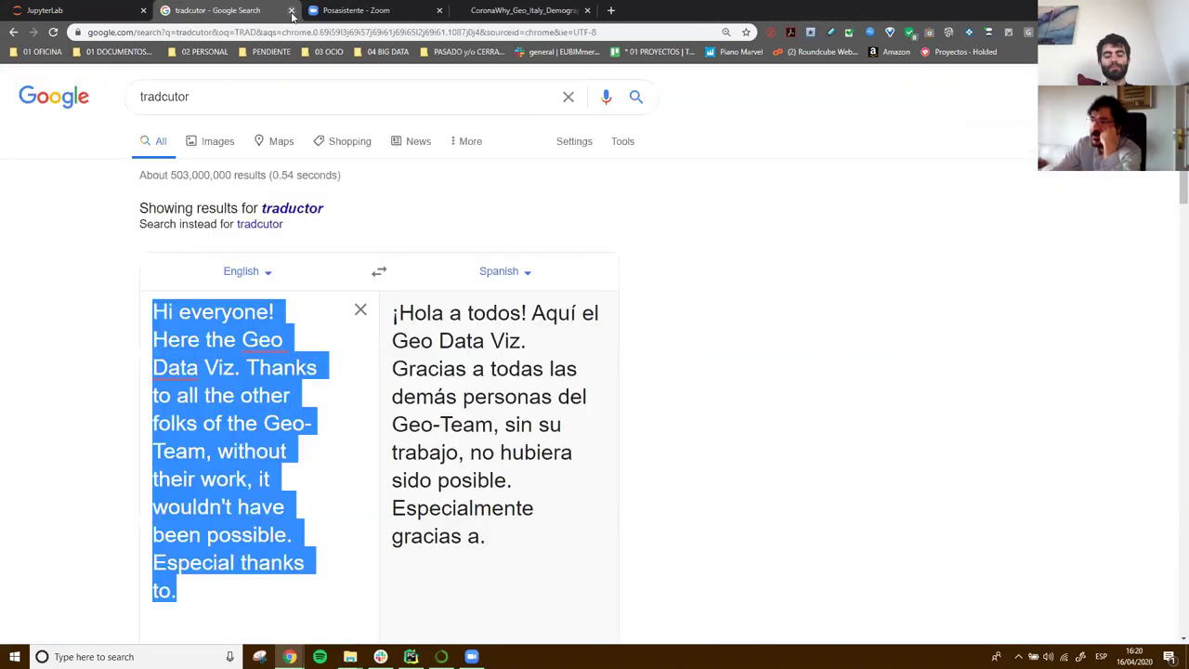
pyautogui.click(291, 11)
pyautogui.click(290, 11)
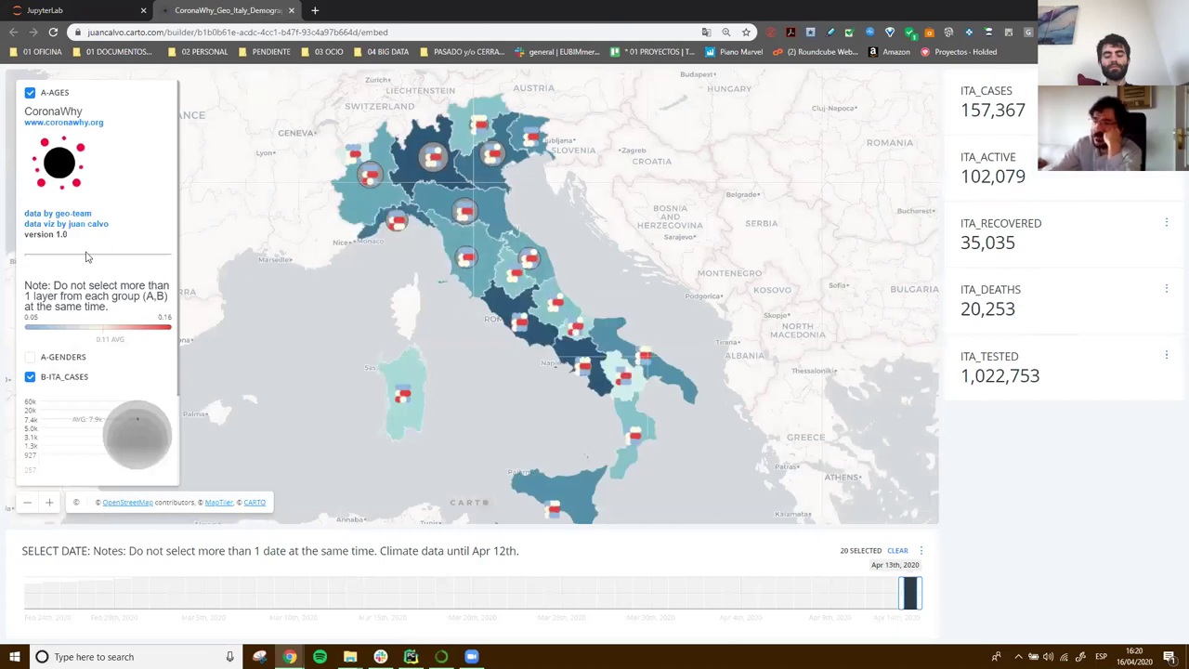
# - Zoom the map to show all of Italy with A-AGES and B-ITA_CASES displayed
pyautogui.scroll(-2, 115, 203)
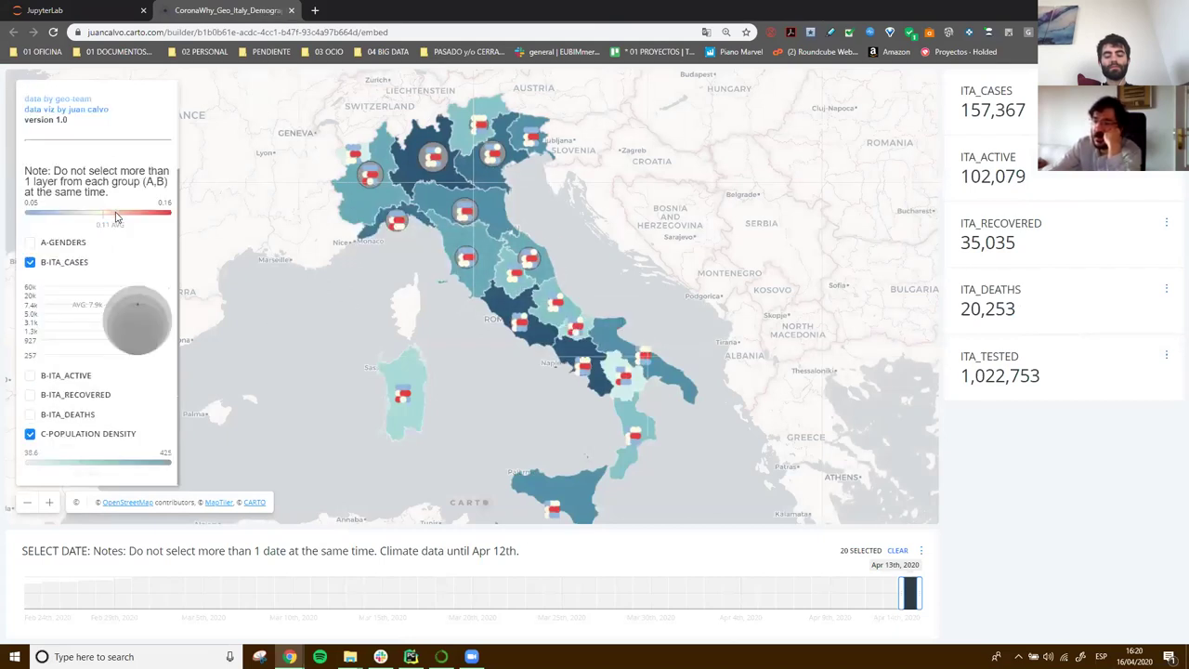
pyautogui.scroll(2, 115, 218)
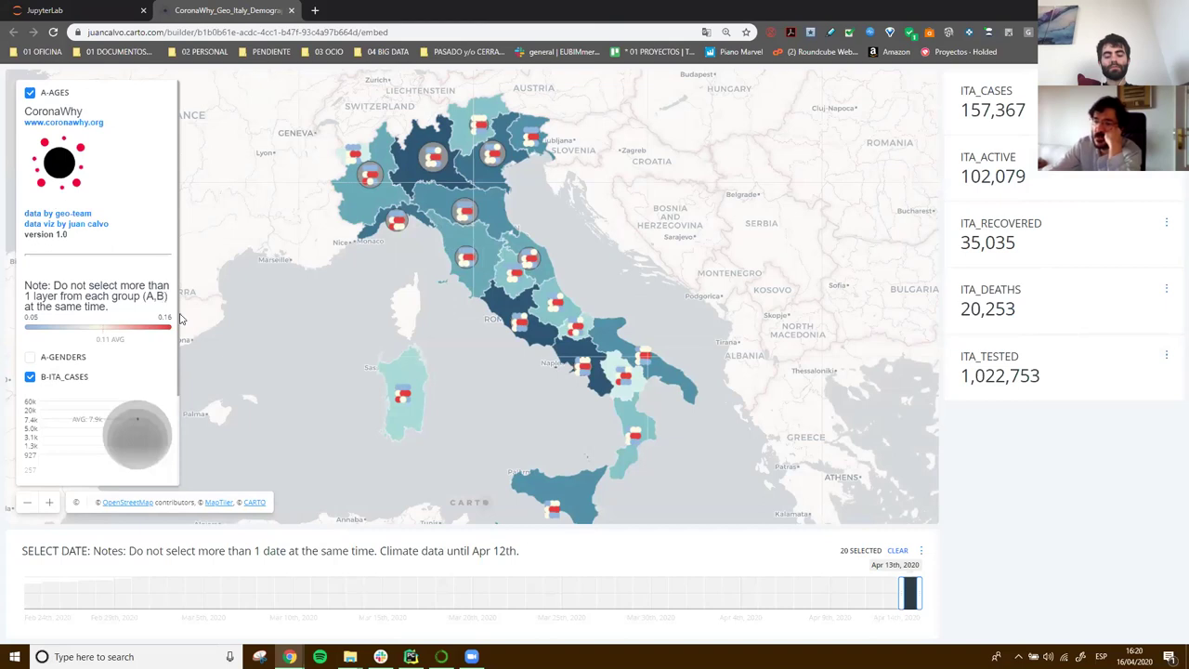
pyautogui.scroll(-2, 148, 302)
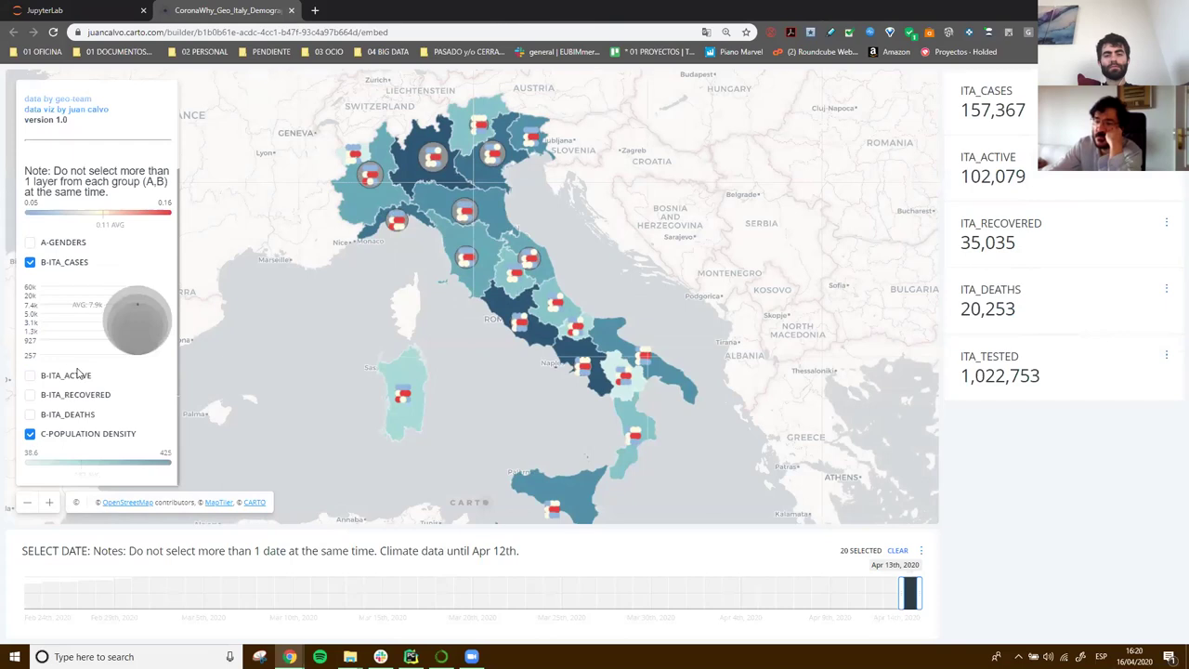
pyautogui.scroll(2, 139, 260)
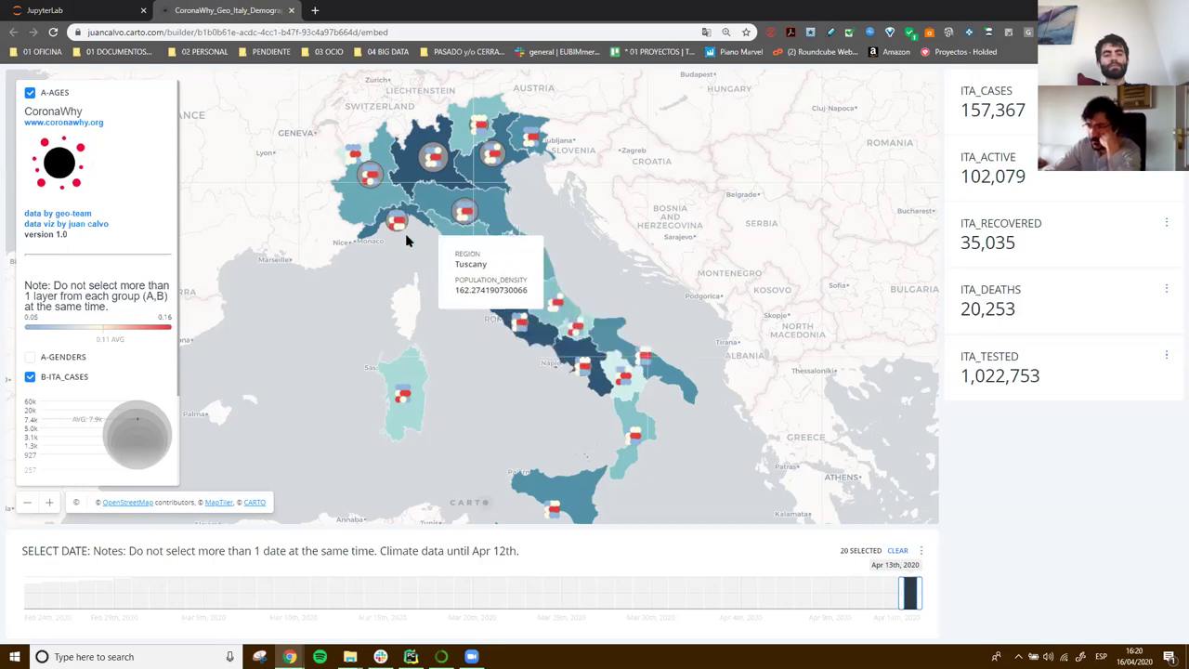
# - Zoom into Tuscany and read its population density of 162.27 from the popup
pyautogui.scroll(5, 471, 218)
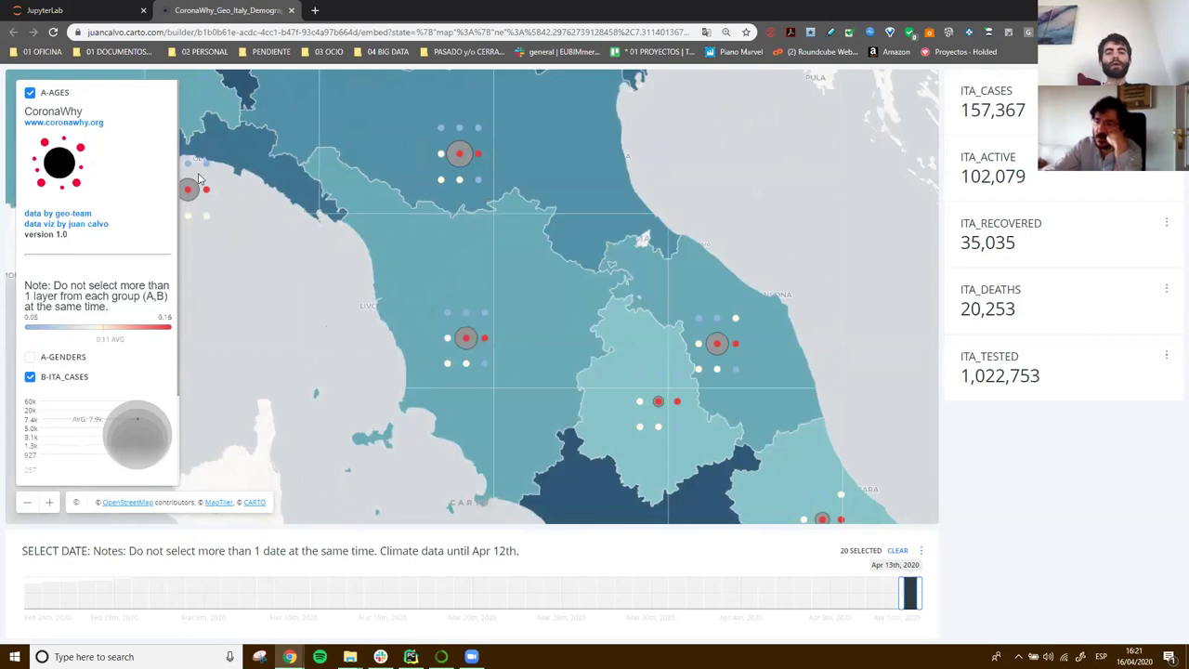
pyautogui.moveTo(422, 314)
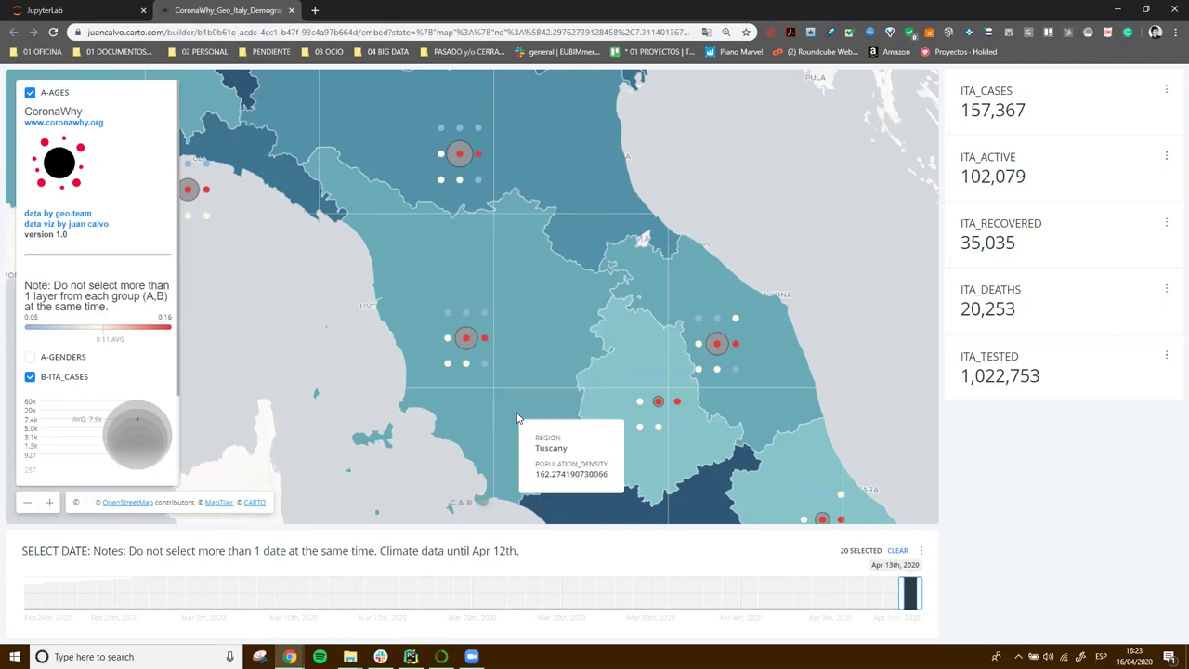
# - Pan and zoom across northwest Italy and Tuscany, then zoom back out to show all of Italy
pyautogui.scroll(-3, 580, 342)
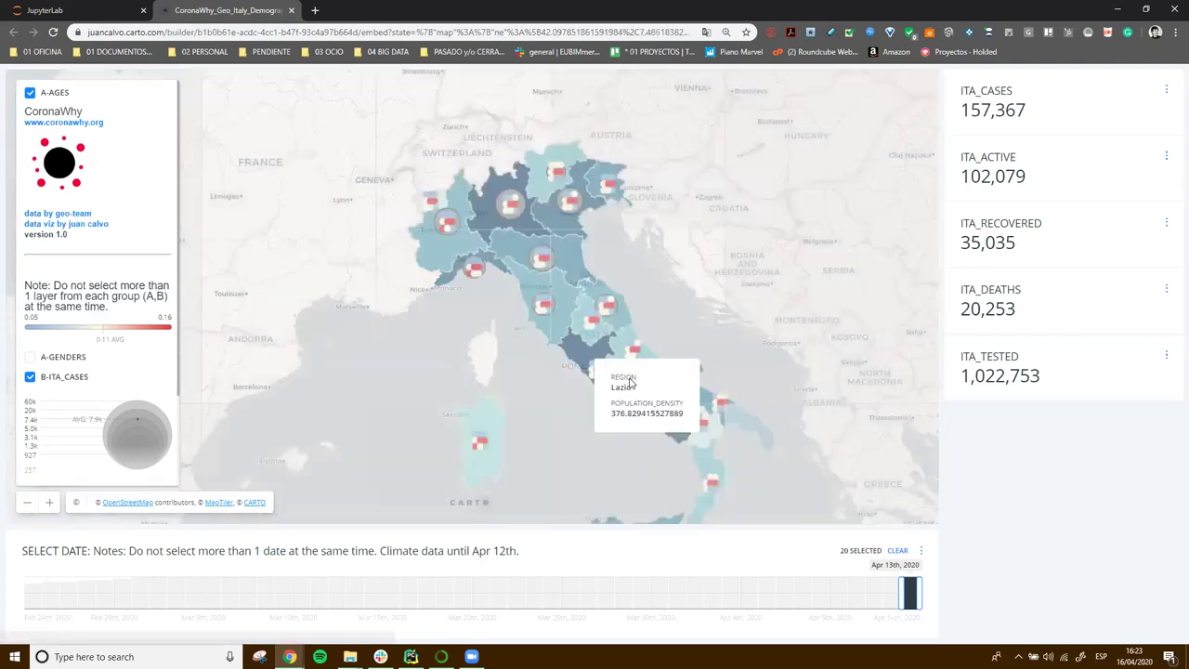
pyautogui.moveTo(686, 455); pyautogui.dragTo(608, 411)
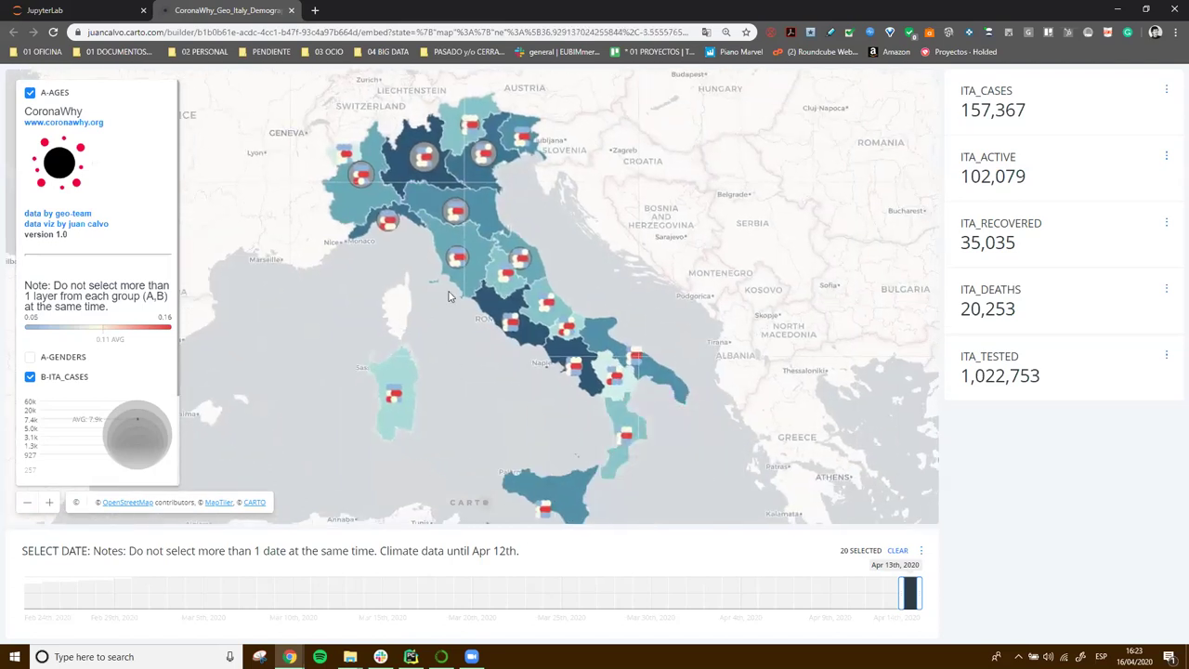
pyautogui.moveTo(480, 234)
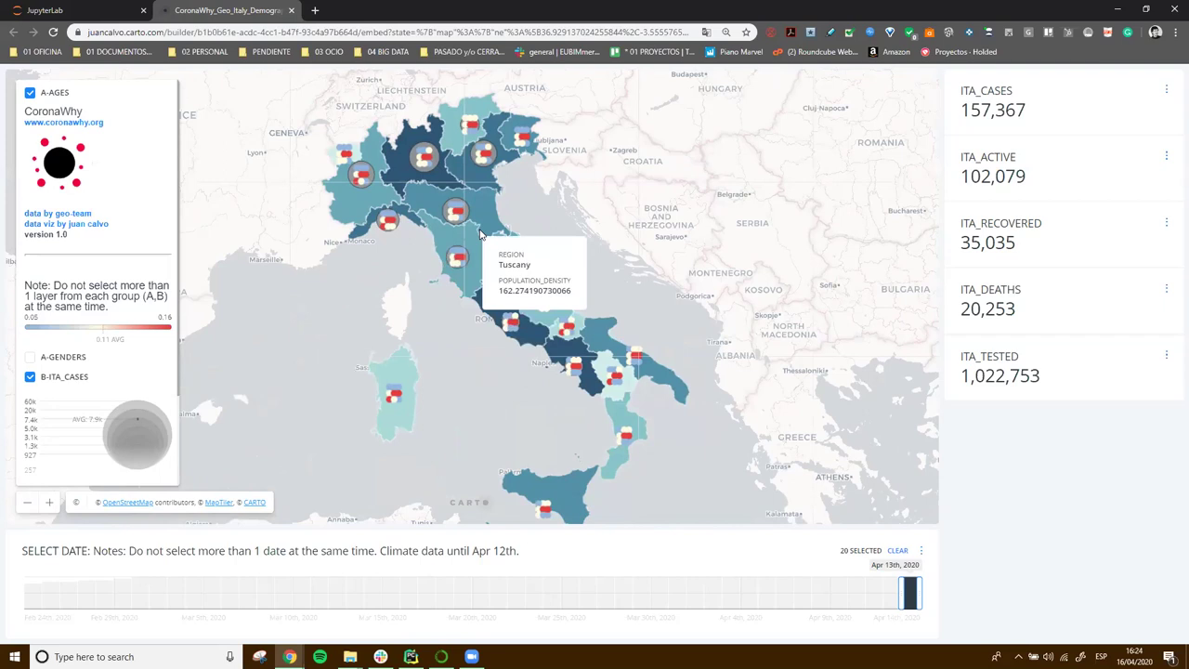
pyautogui.moveTo(388, 200); pyautogui.dragTo(418, 325)
pyautogui.scroll(5, 416, 321)
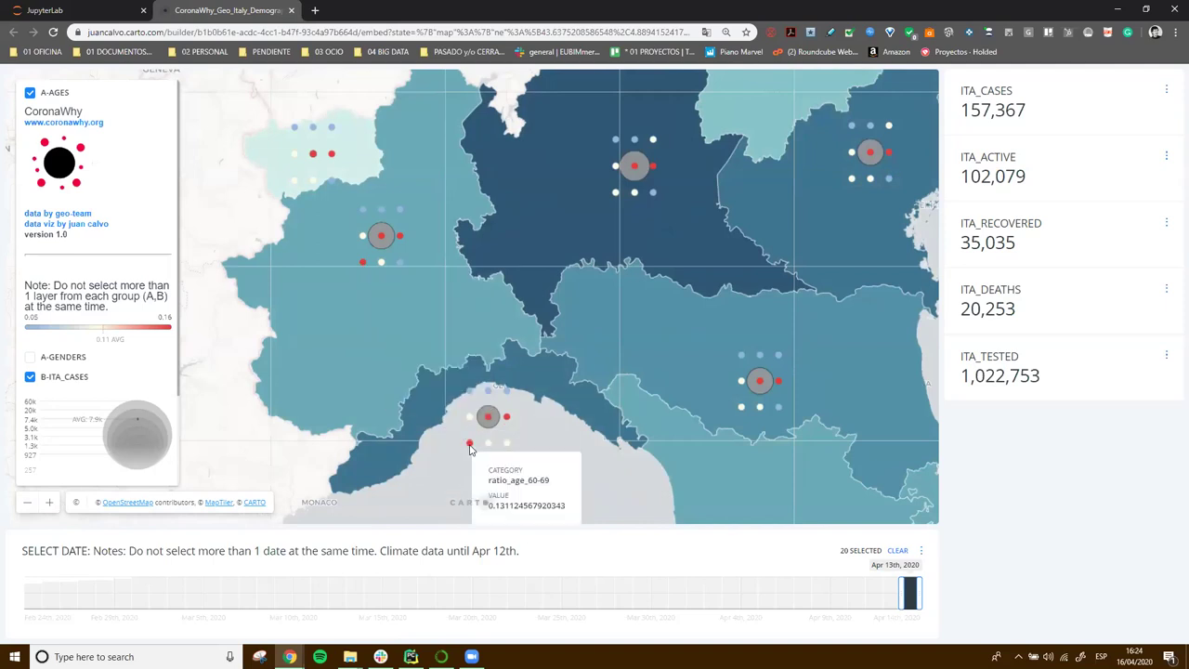
pyautogui.scroll(-5, 470, 449)
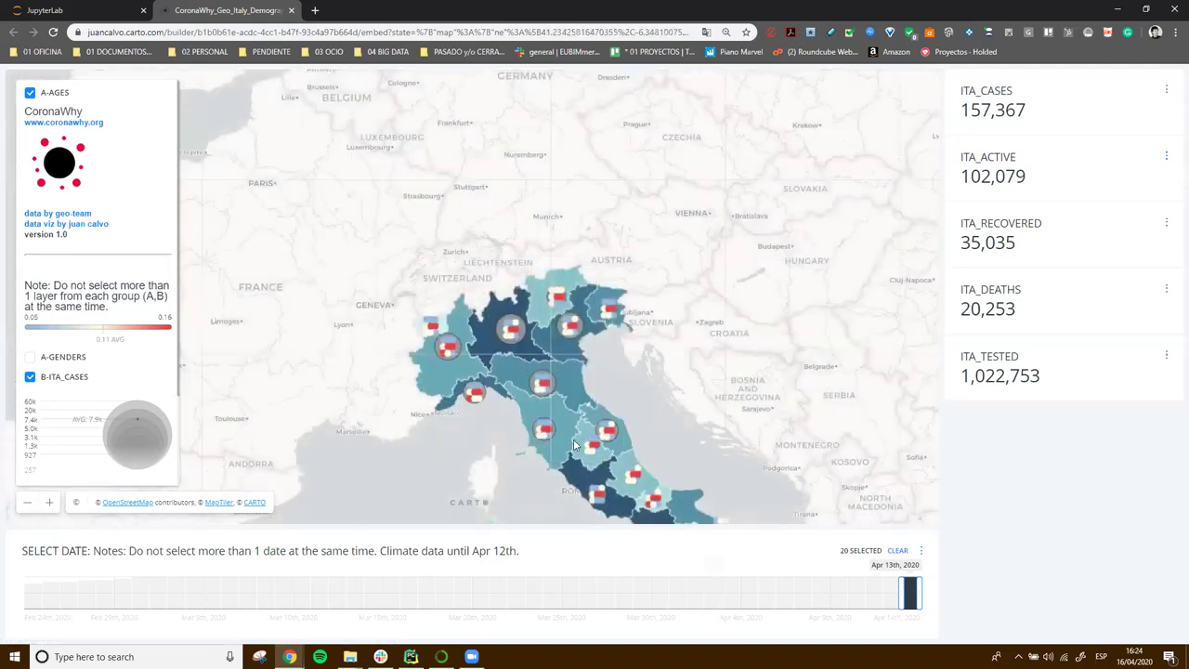
pyautogui.moveTo(558, 429); pyautogui.dragTo(453, 301)
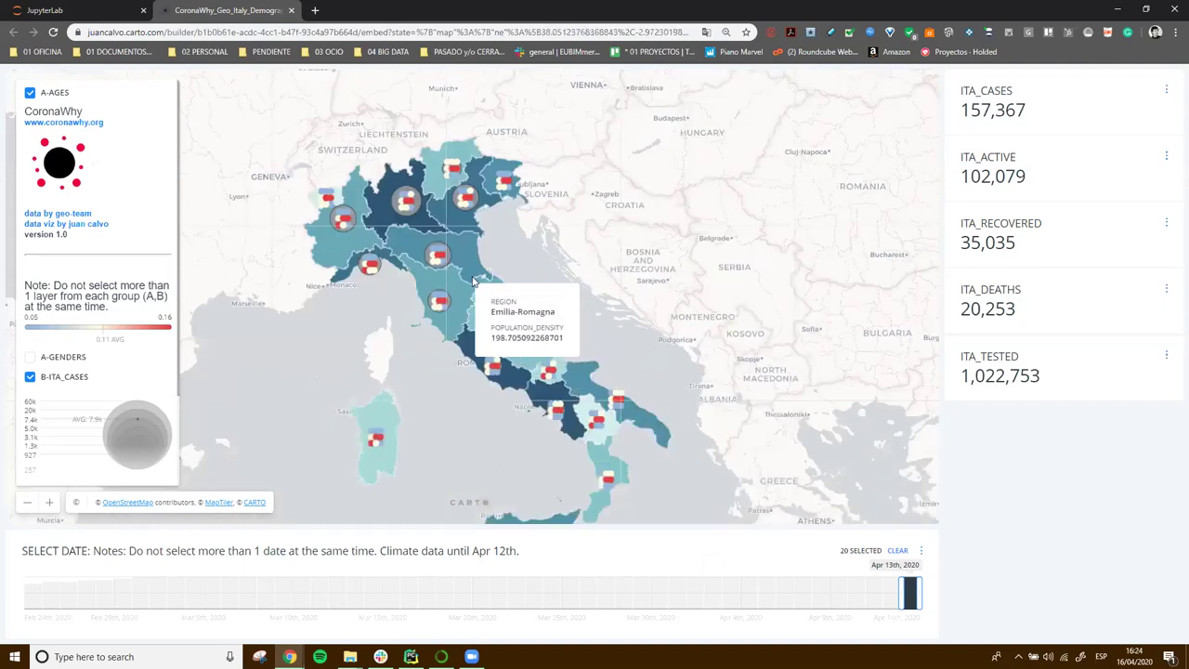
pyautogui.scroll(4, 472, 280)
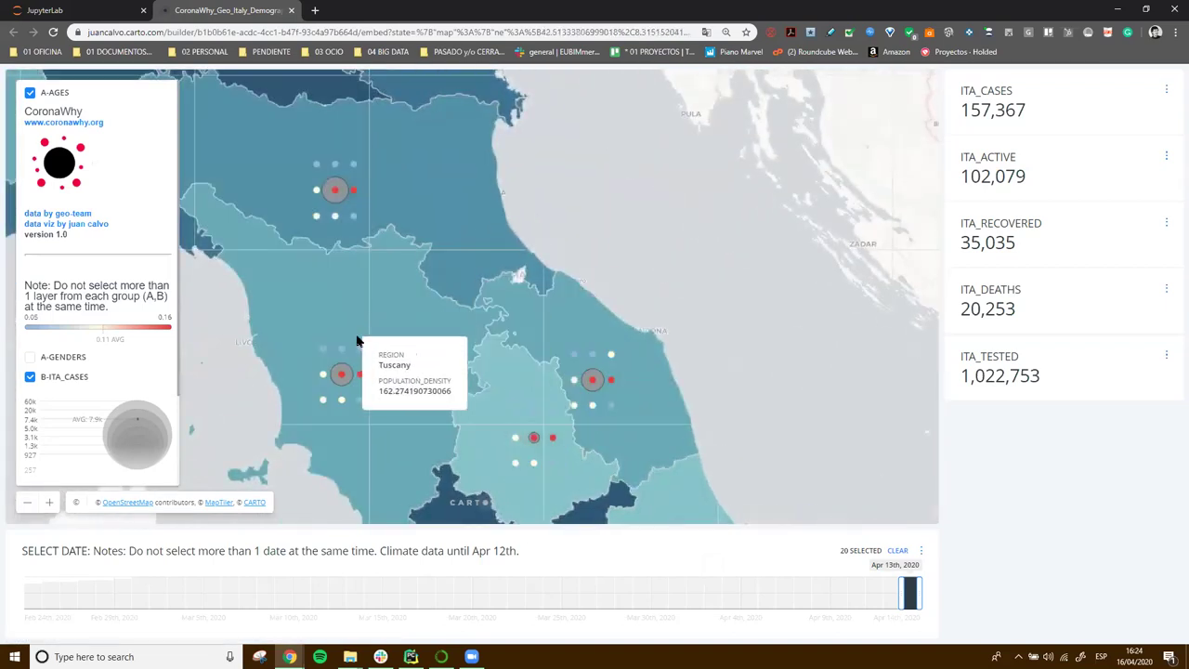
pyautogui.moveTo(416, 295); pyautogui.dragTo(516, 227)
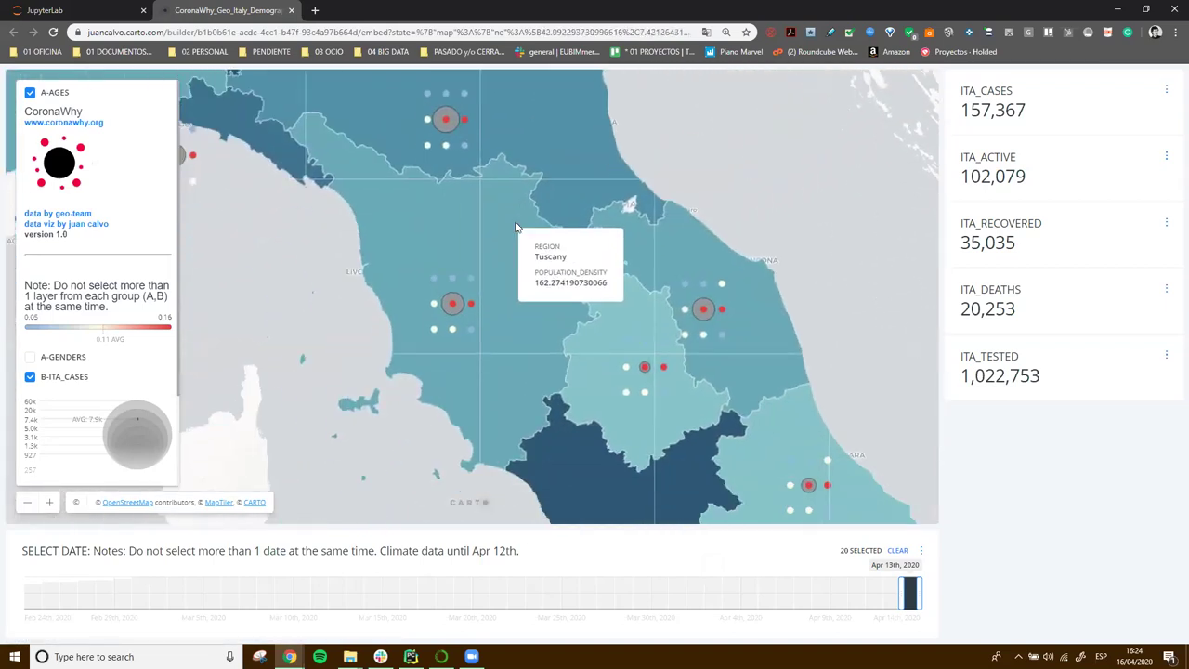
pyautogui.scroll(-4, 517, 227)
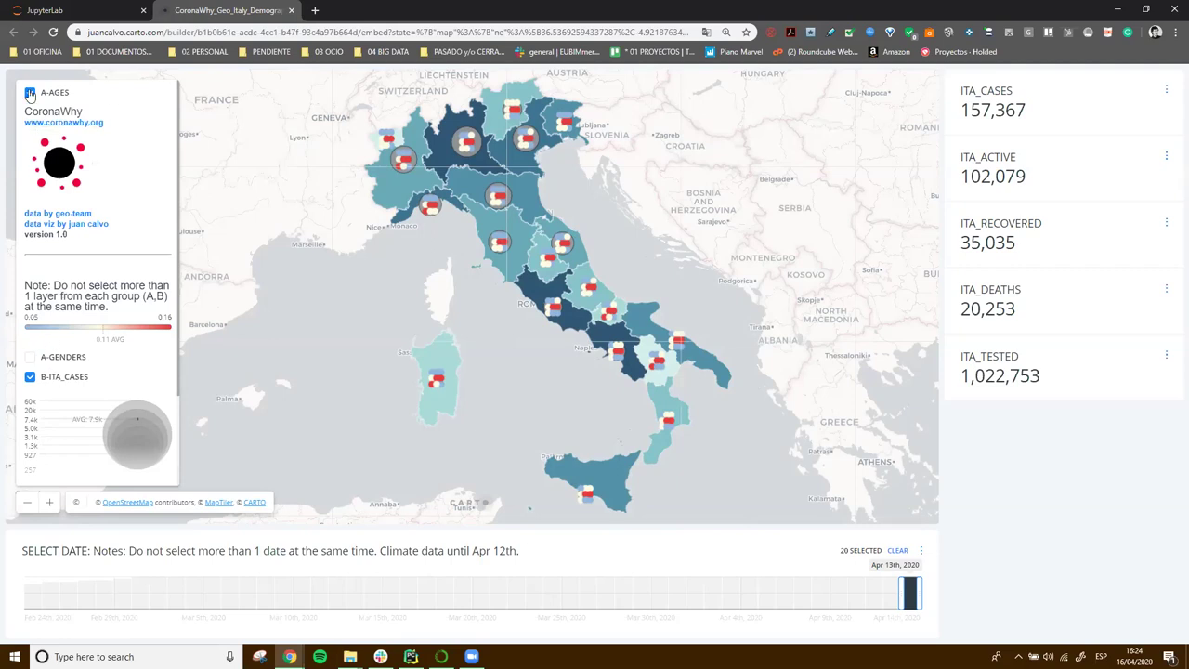
# - Zoom into Tuscany and read its age-dot popups, such as ratio_age_60-69 at 0.124
pyautogui.scroll(4, 517, 229)
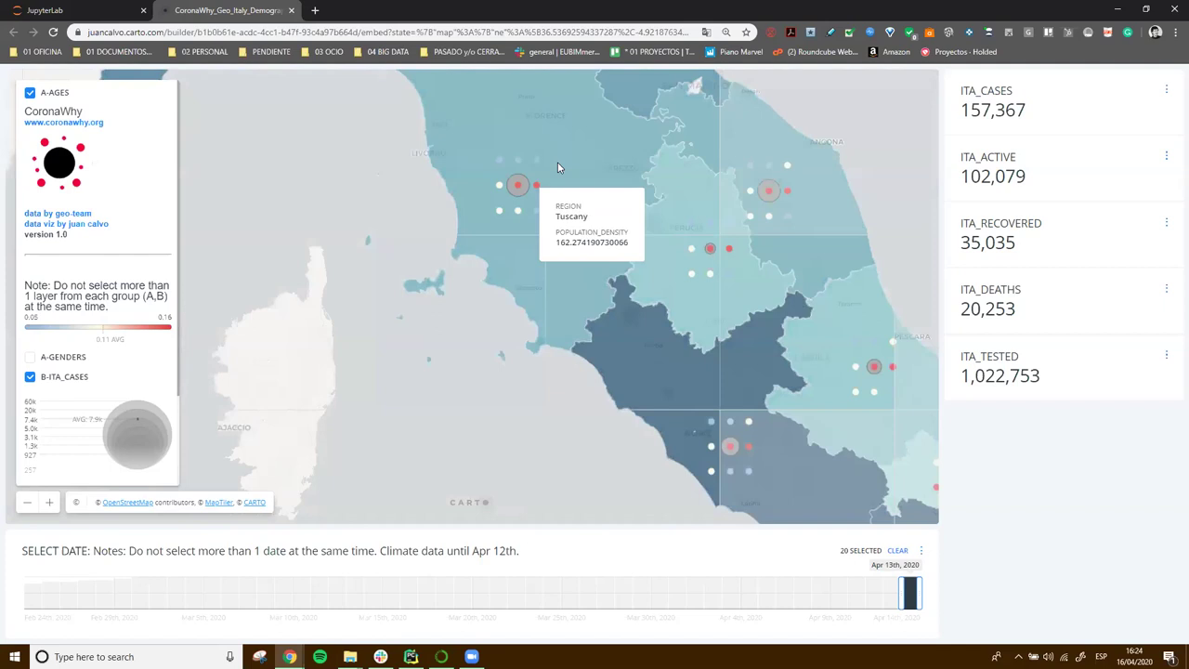
pyautogui.moveTo(562, 175); pyautogui.dragTo(547, 263)
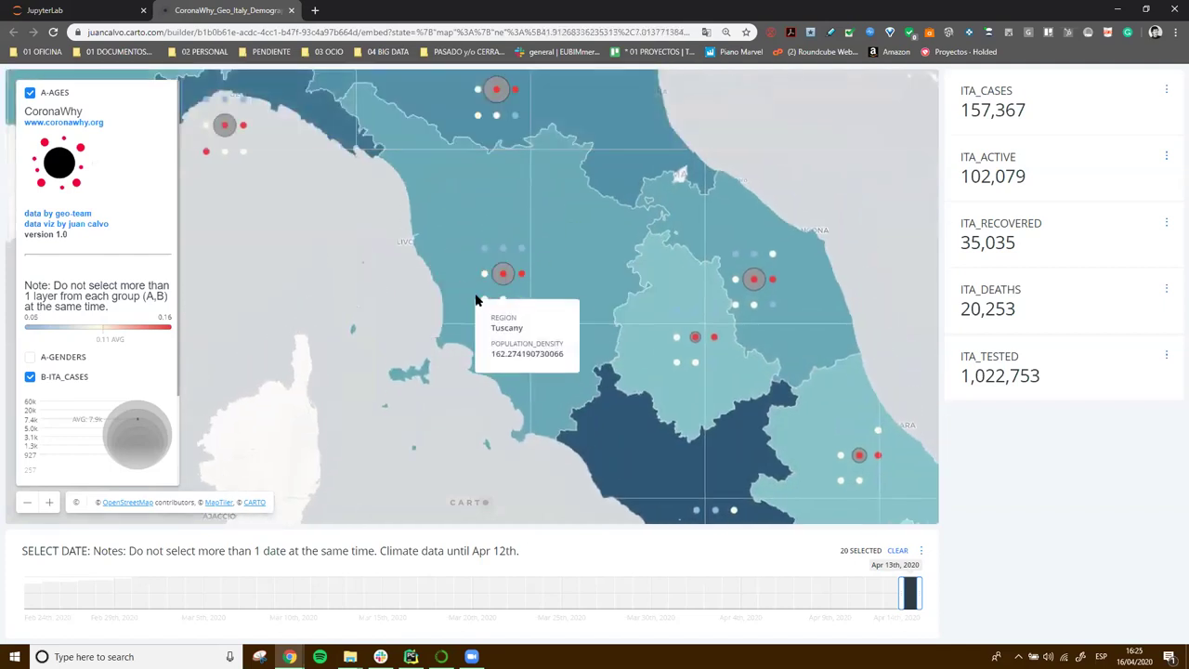
pyautogui.moveTo(484, 302)
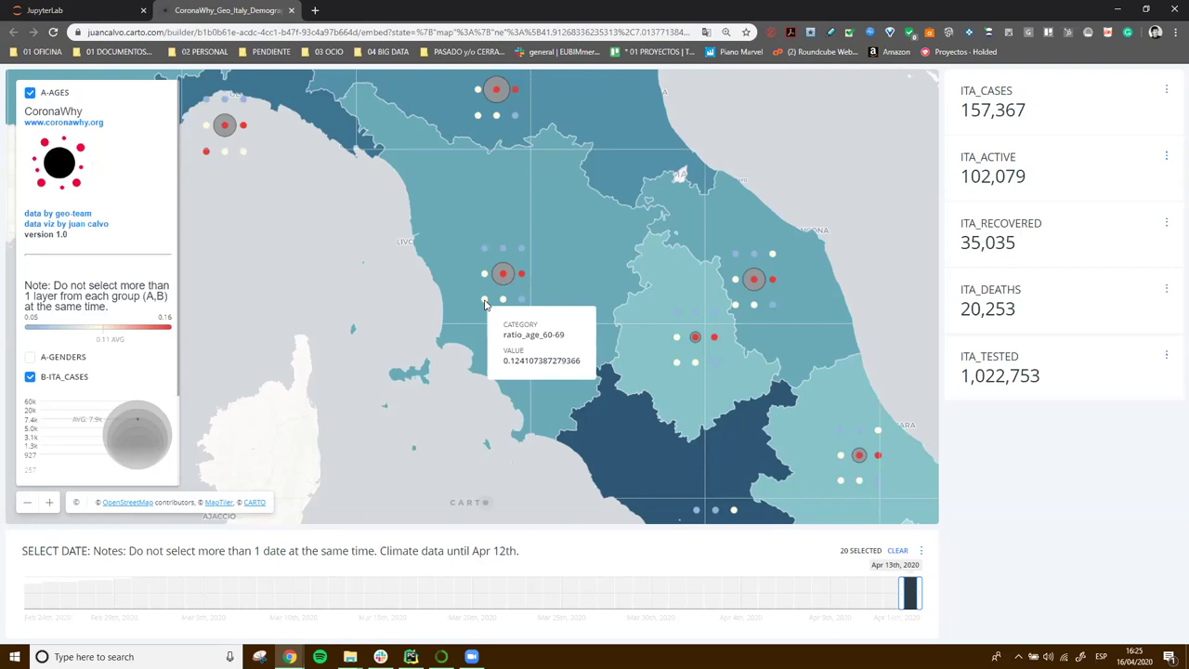
# - Read popups on central Italy's case circles over the population-density shading
pyautogui.moveTo(488, 253)
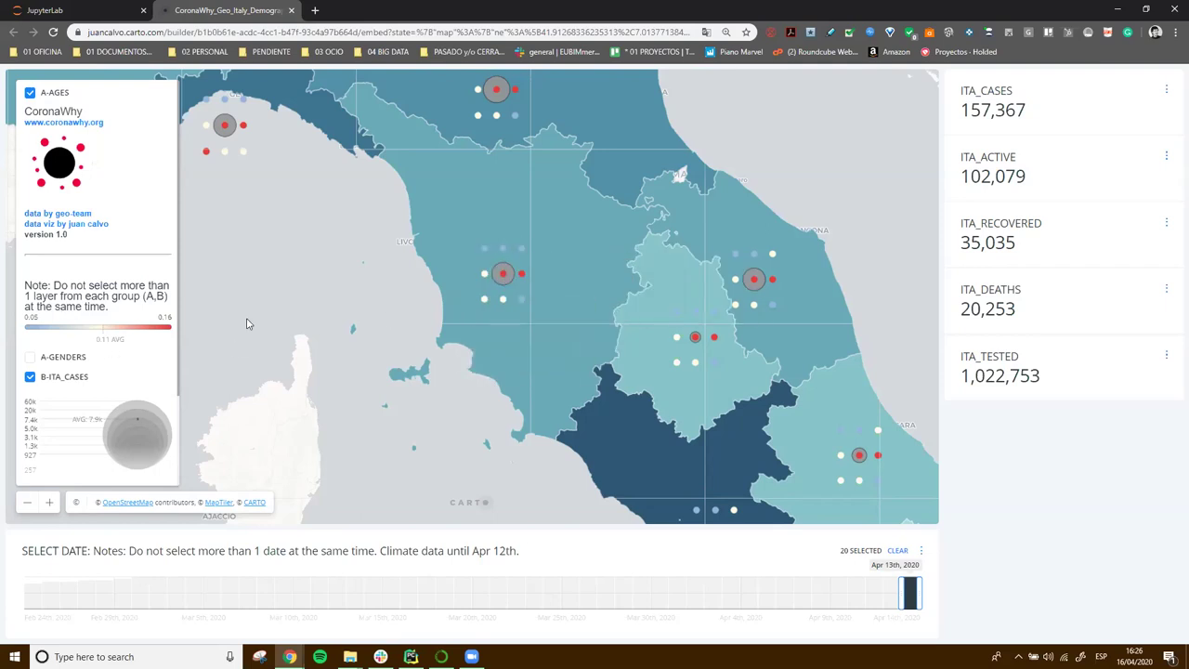
pyautogui.moveTo(485, 302)
# - Turn off the A-AGES layer and turn on the A-GENDERS layer in the legend
pyautogui.click(29, 92)
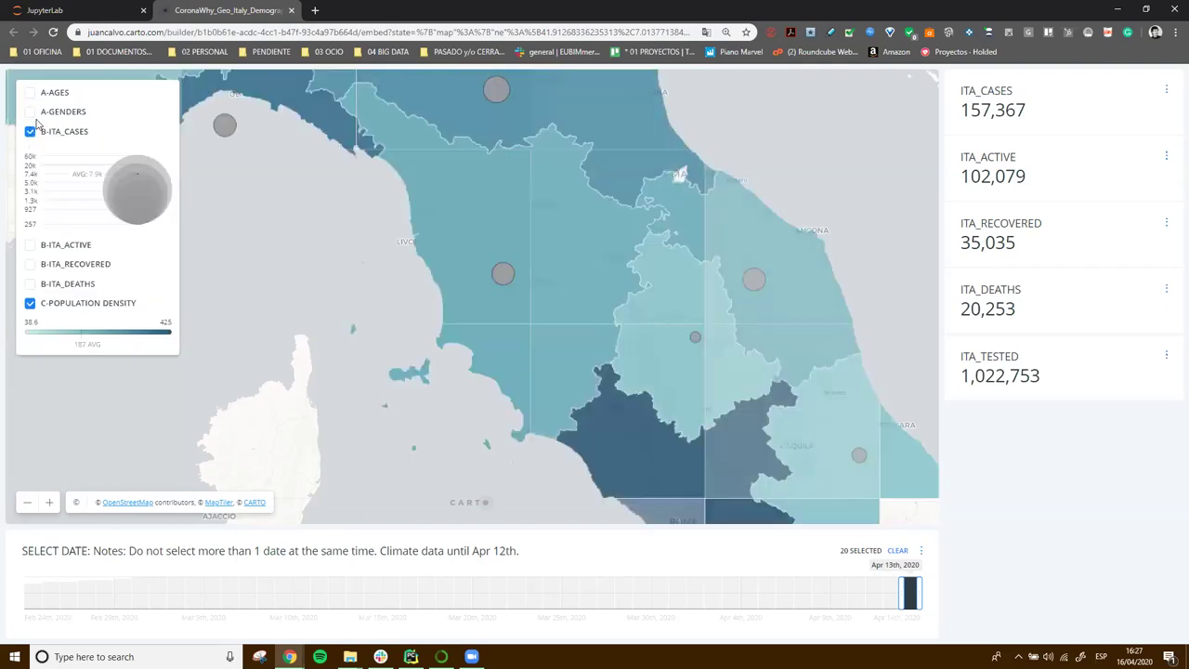
pyautogui.click(31, 112)
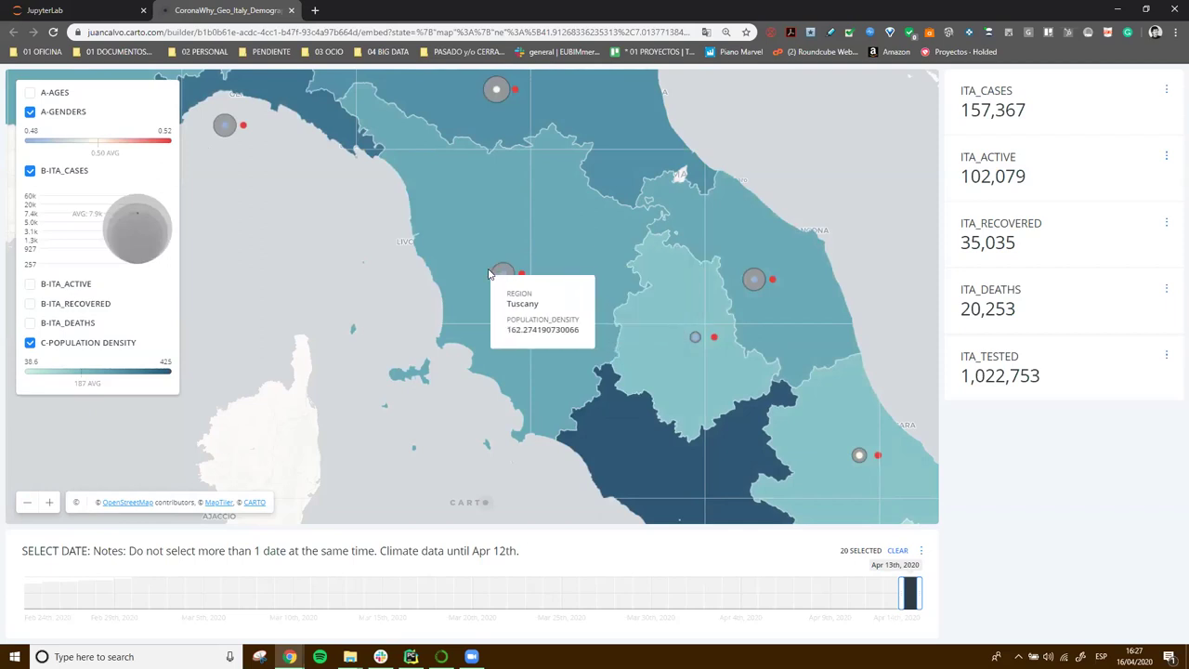
pyautogui.moveTo(502, 280)
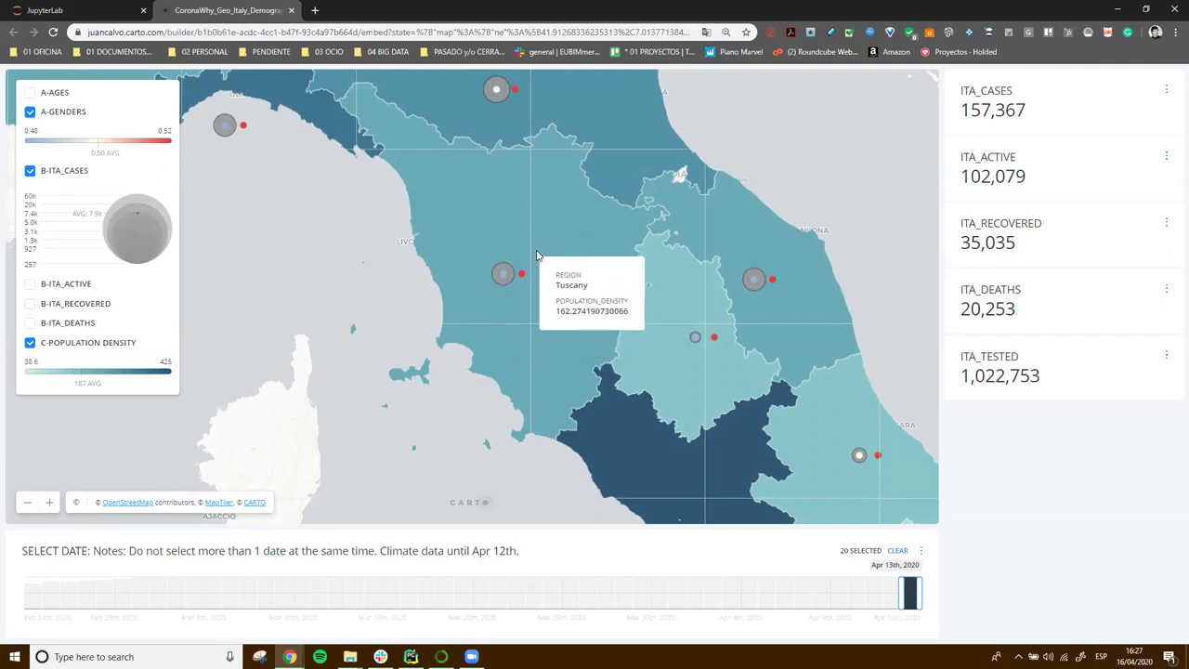
# - Zoom out to all of Italy and read Piedmont's population density of about 171.68
pyautogui.scroll(-4, 524, 274)
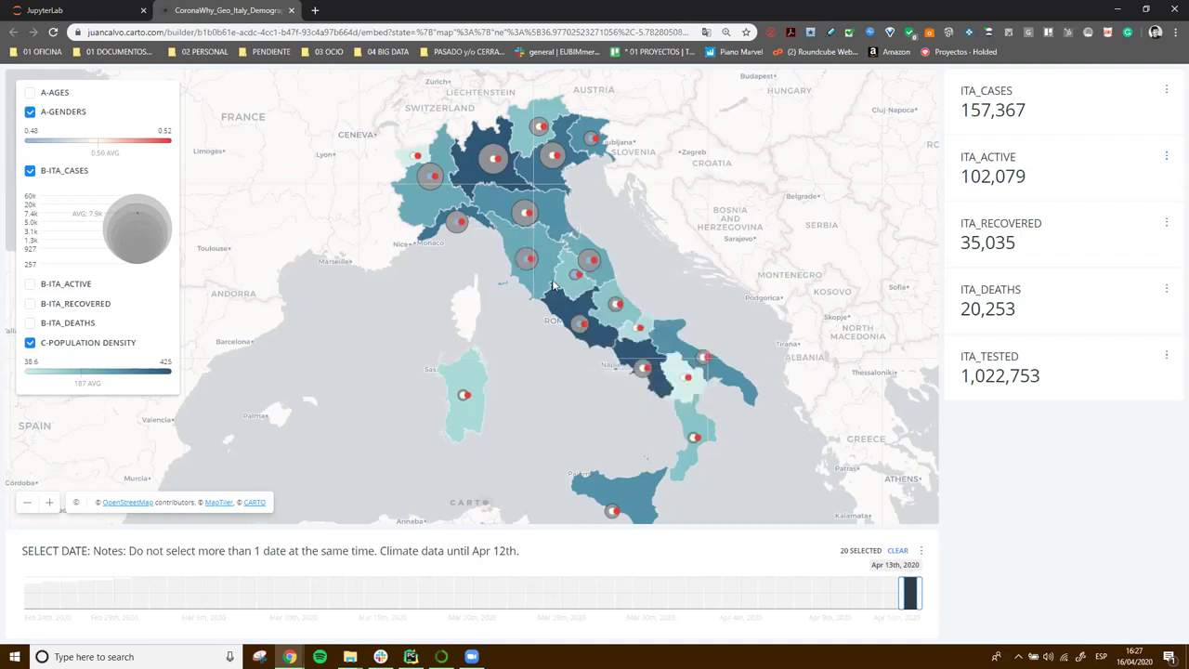
pyautogui.moveTo(584, 327)
pyautogui.moveTo(540, 299)
# - Zoom in on Emilia-Romagna and read its male_ratio of 0.48627563277039
pyautogui.moveTo(512, 158)
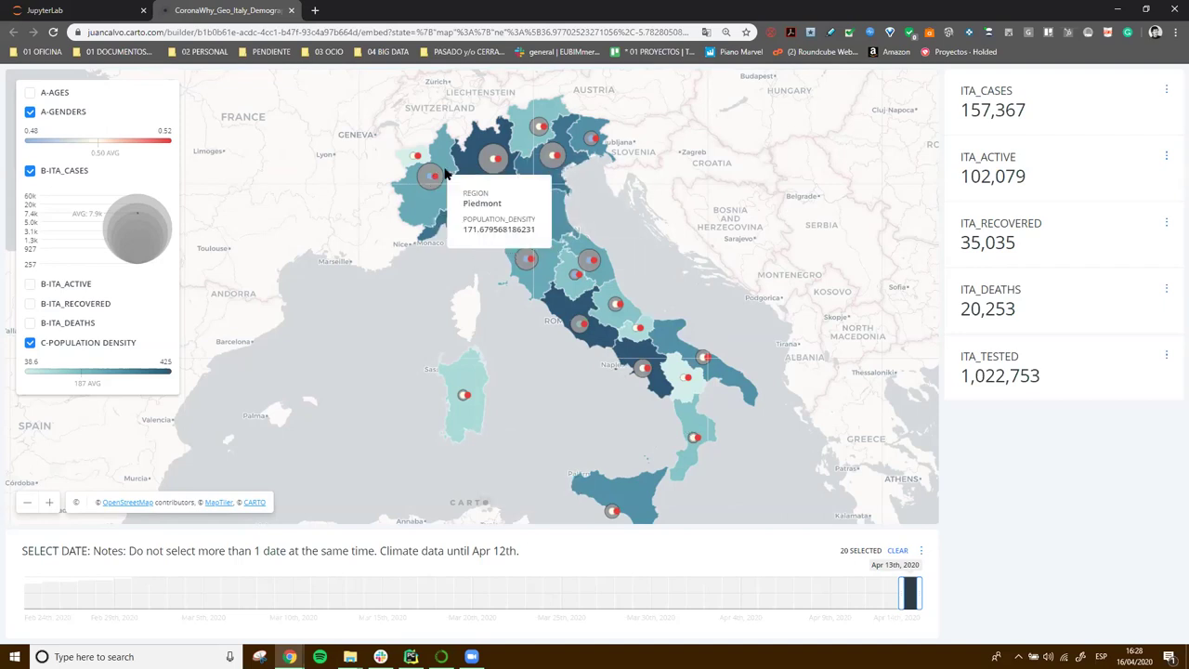
pyautogui.moveTo(531, 215)
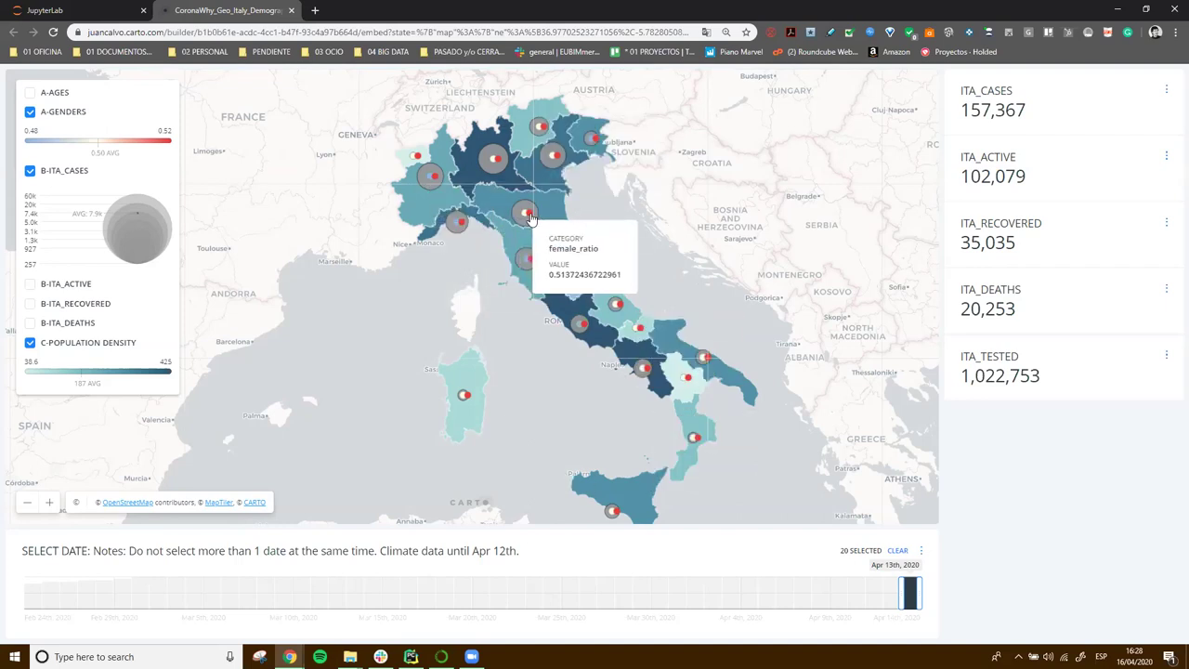
pyautogui.scroll(3, 528, 216)
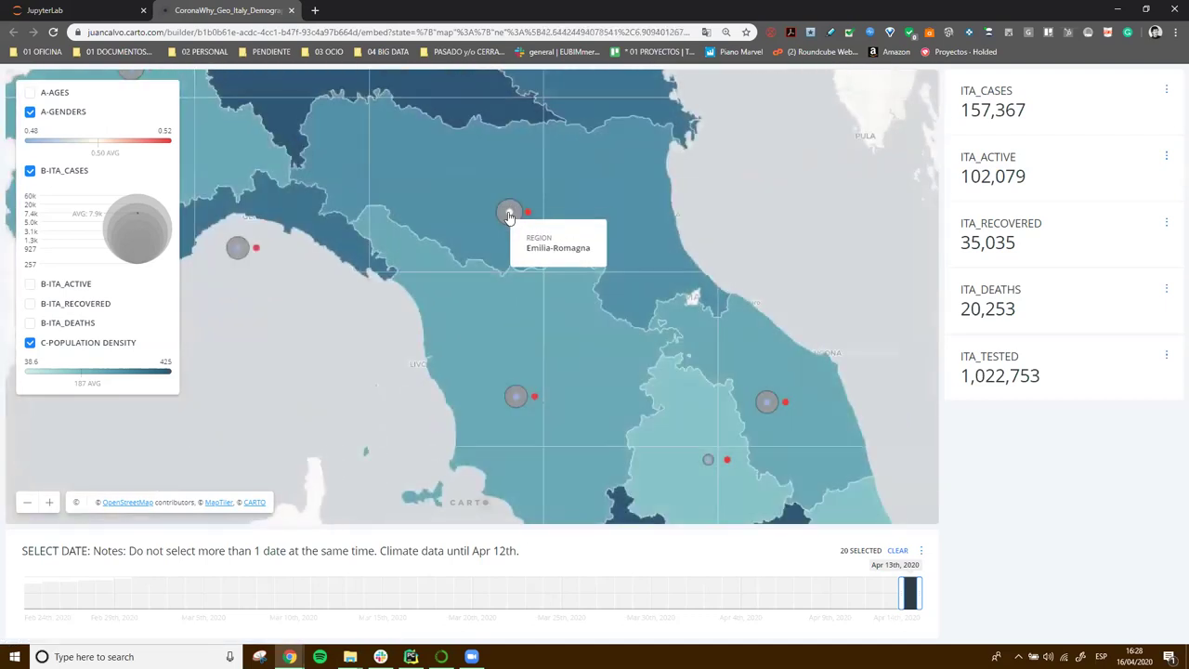
pyautogui.moveTo(509, 217)
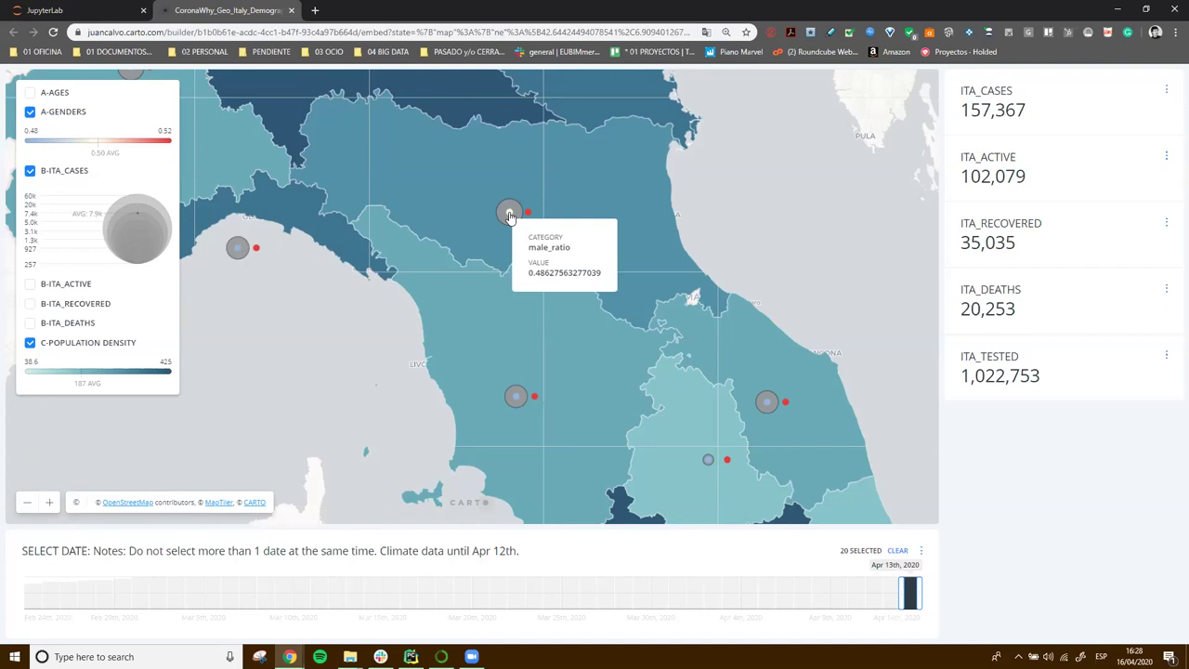
# - Read Emilia-Romagna's population density of 198.705092268701, then zoom out to all of Italy
pyautogui.moveTo(589, 197)
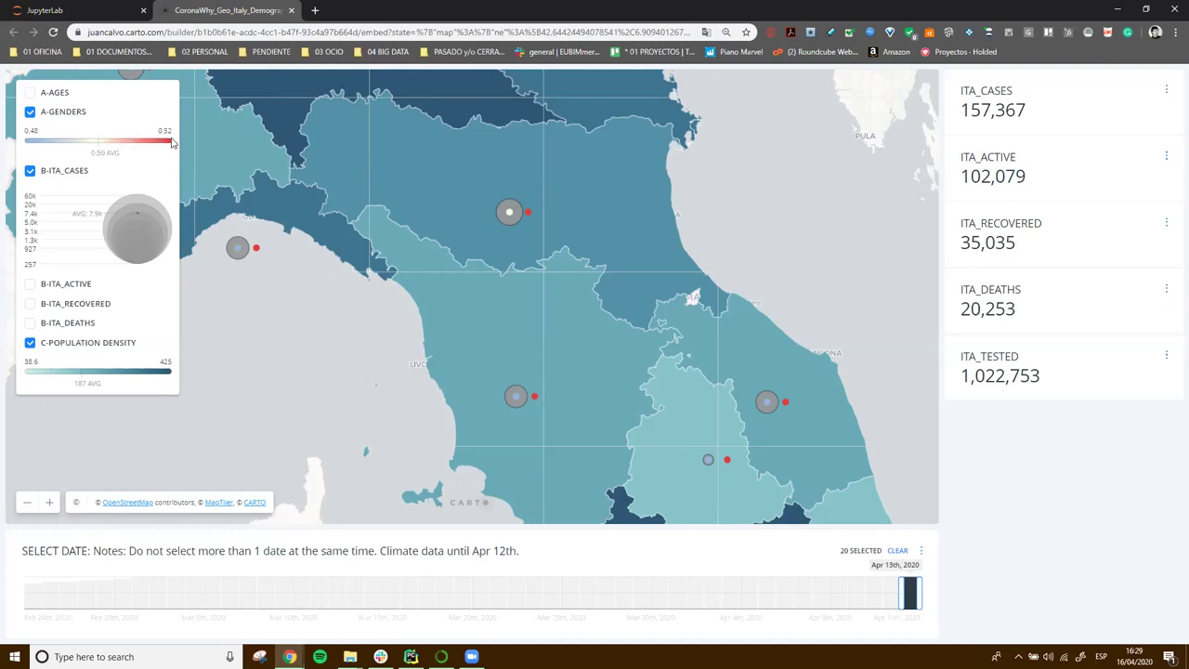
pyautogui.moveTo(156, 142)
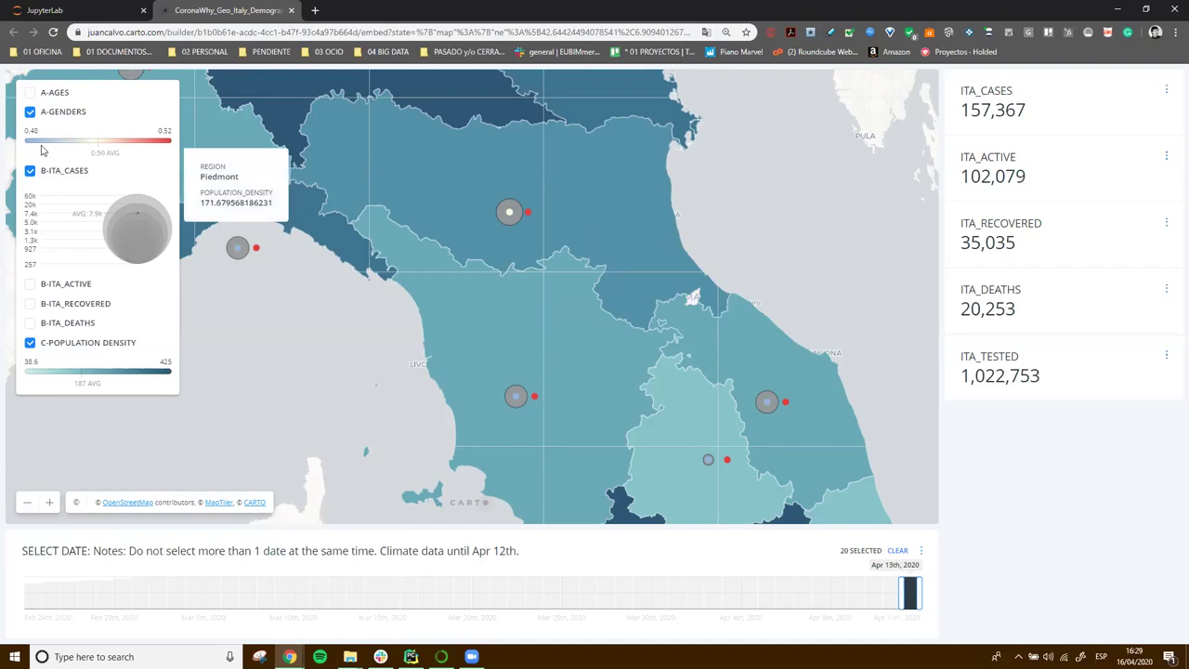
pyautogui.moveTo(443, 374)
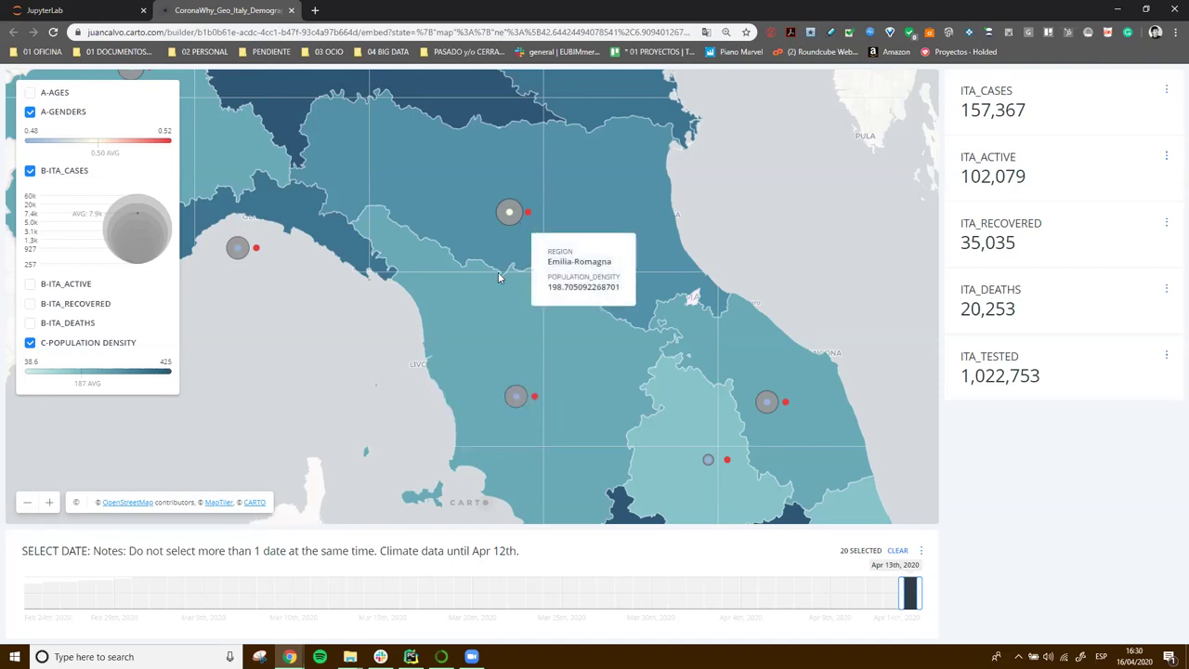
pyautogui.scroll(-3, 455, 320)
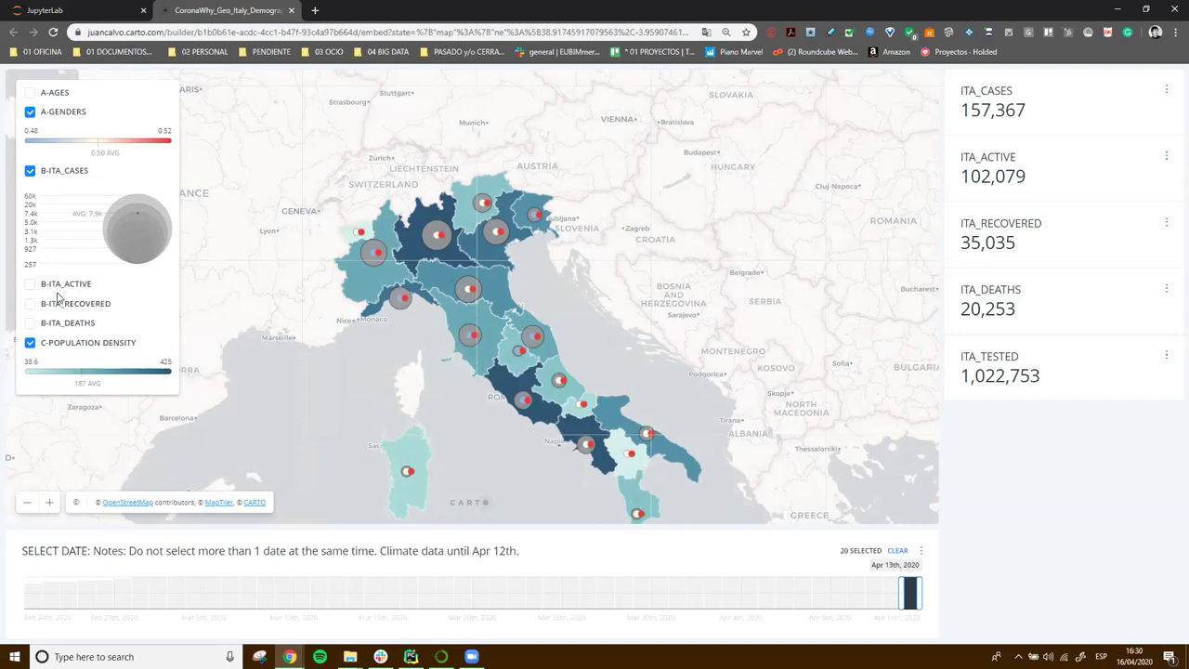
# - Swap total-case bubbles for B-ITA_DEATHS bubbles, after trying ACTIVE and RECOVERED, and pick Apr 3rd, 2020
pyautogui.click(30, 171)
pyautogui.click(30, 190)
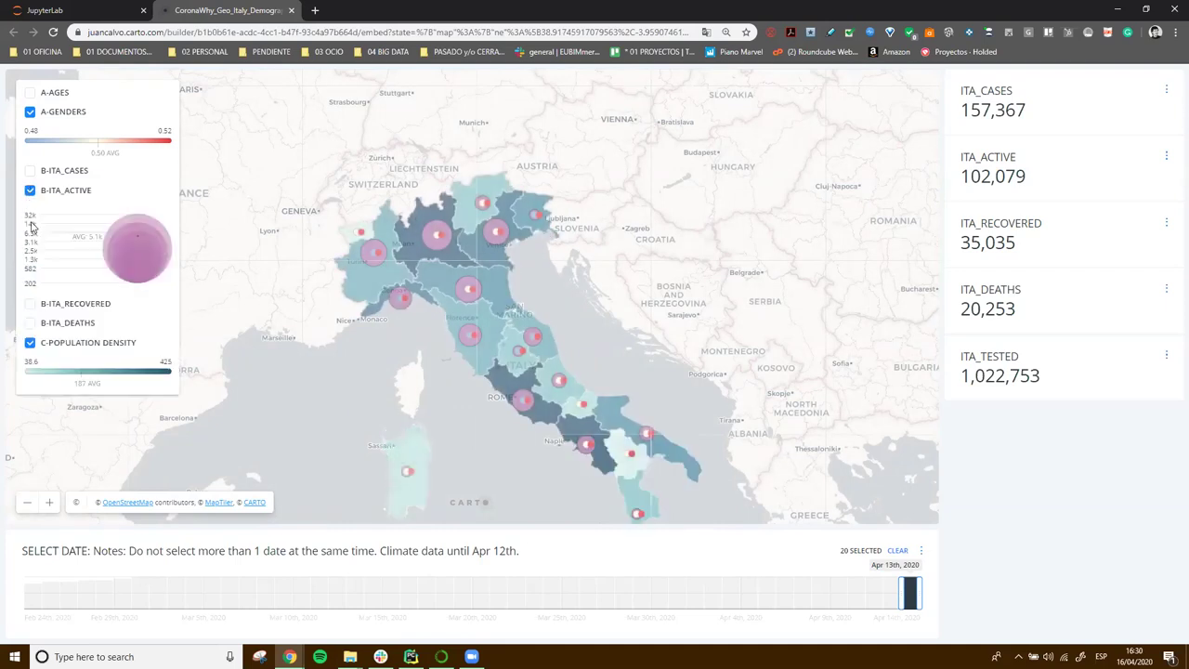
pyautogui.click(30, 189)
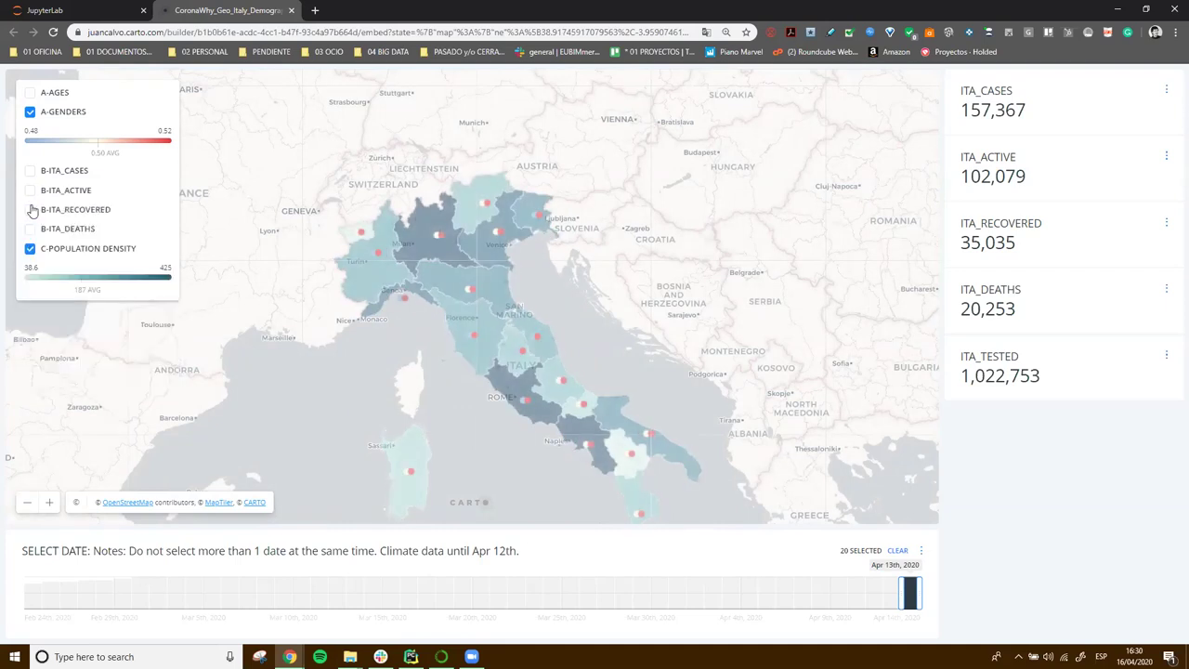
pyautogui.click(30, 210)
pyautogui.click(31, 210)
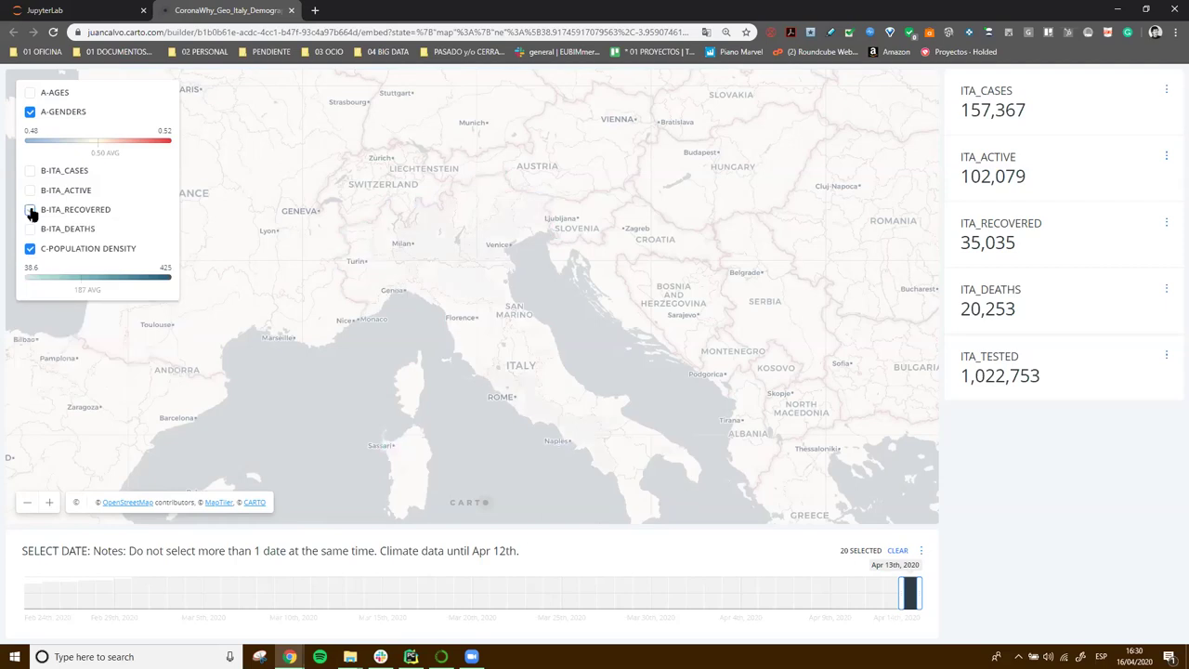
pyautogui.click(29, 229)
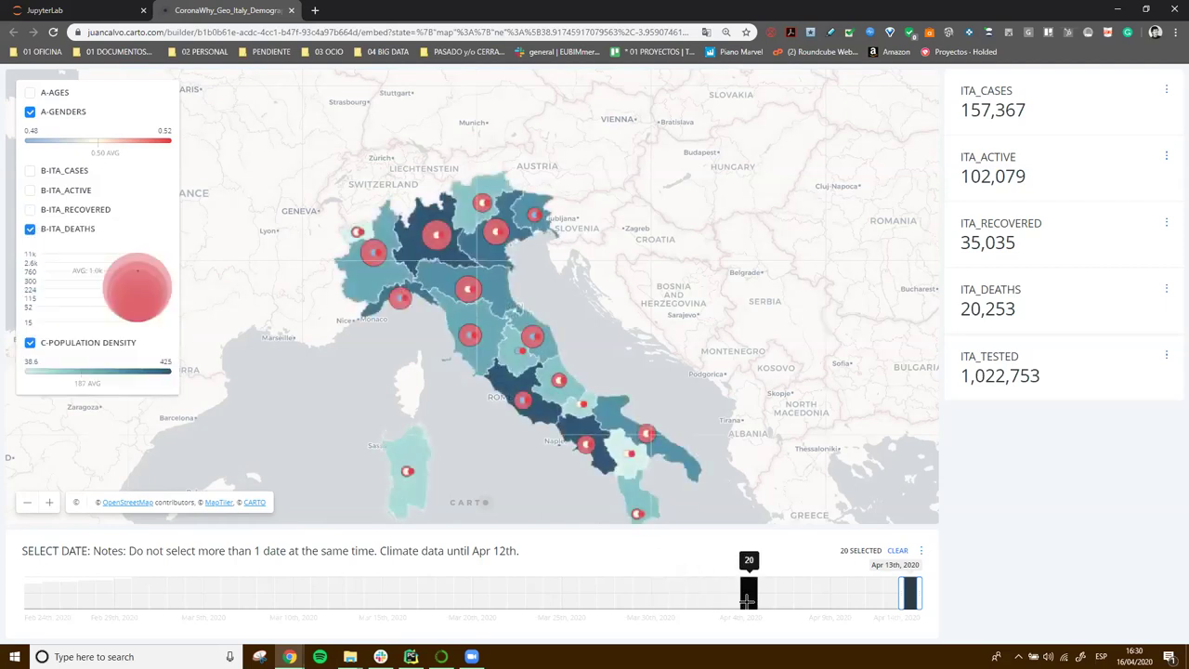
pyautogui.click(730, 600)
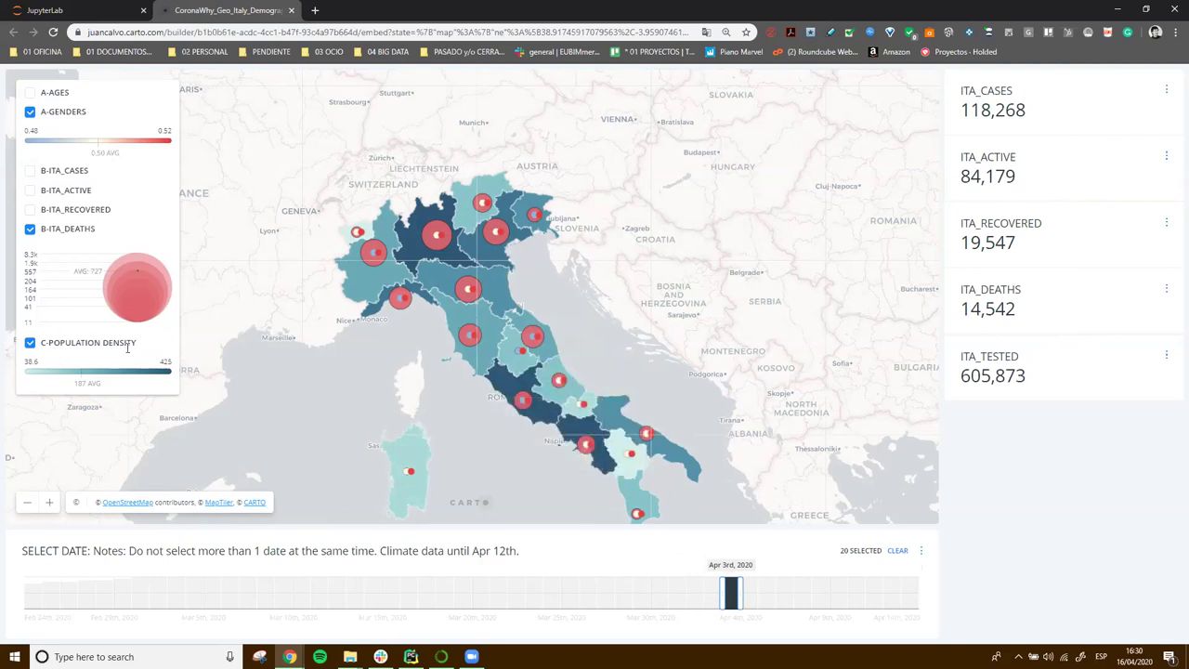
# - Center and zoom the map on Lazio and Rome, then read the regional popup
pyautogui.moveTo(489, 386); pyautogui.dragTo(466, 314)
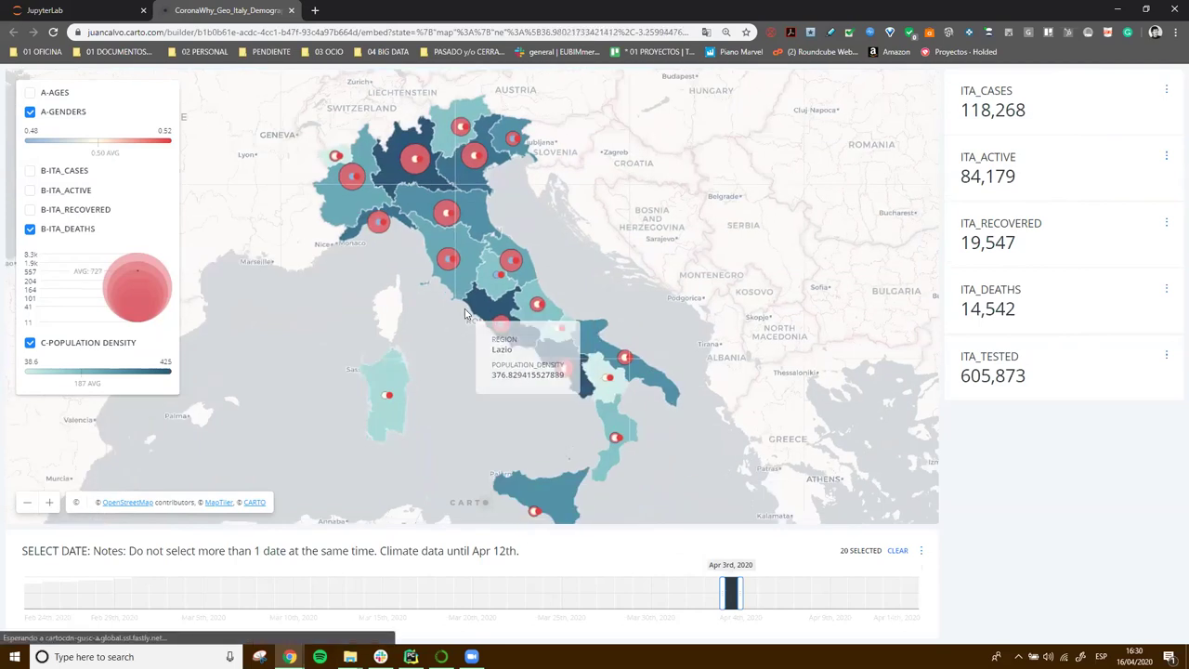
pyautogui.scroll(5, 464, 318)
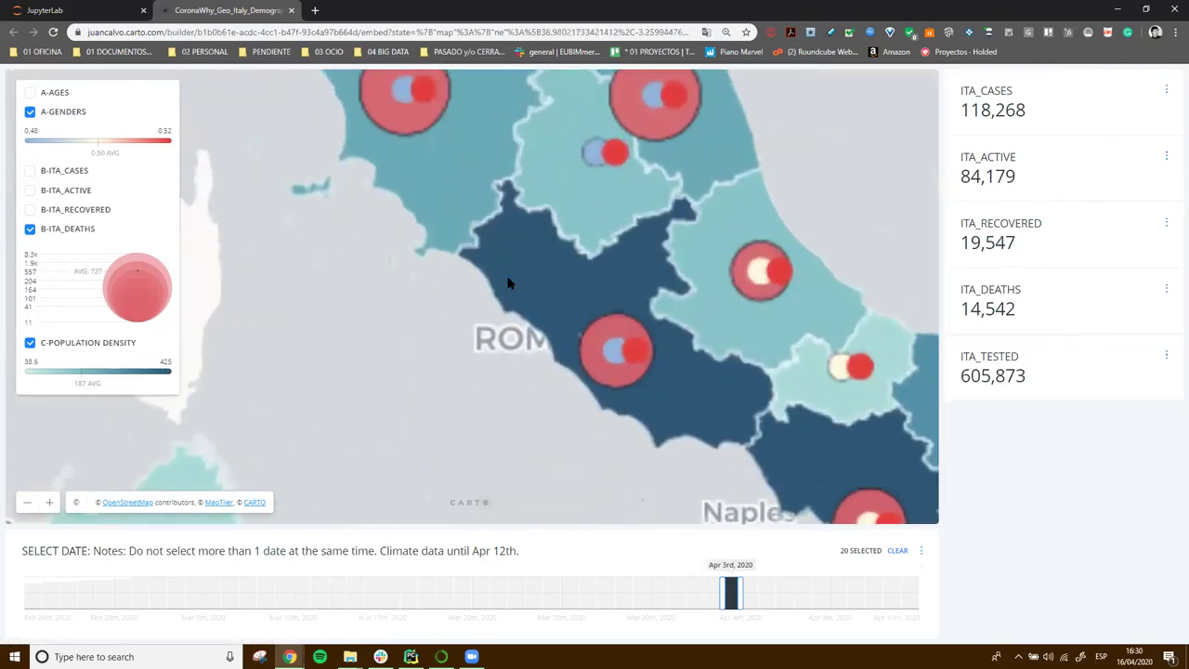
pyautogui.moveTo(514, 274)
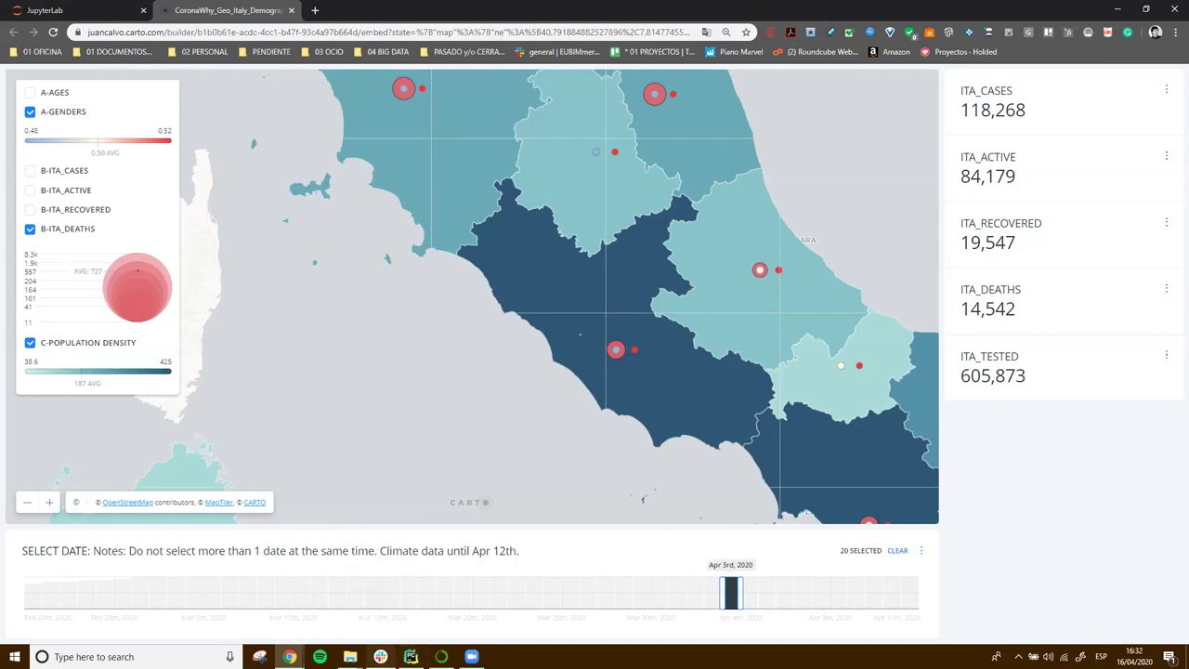
# - Switch to Slack and open the shared carto.com mobility map link from the thread
pyautogui.click(380, 656)
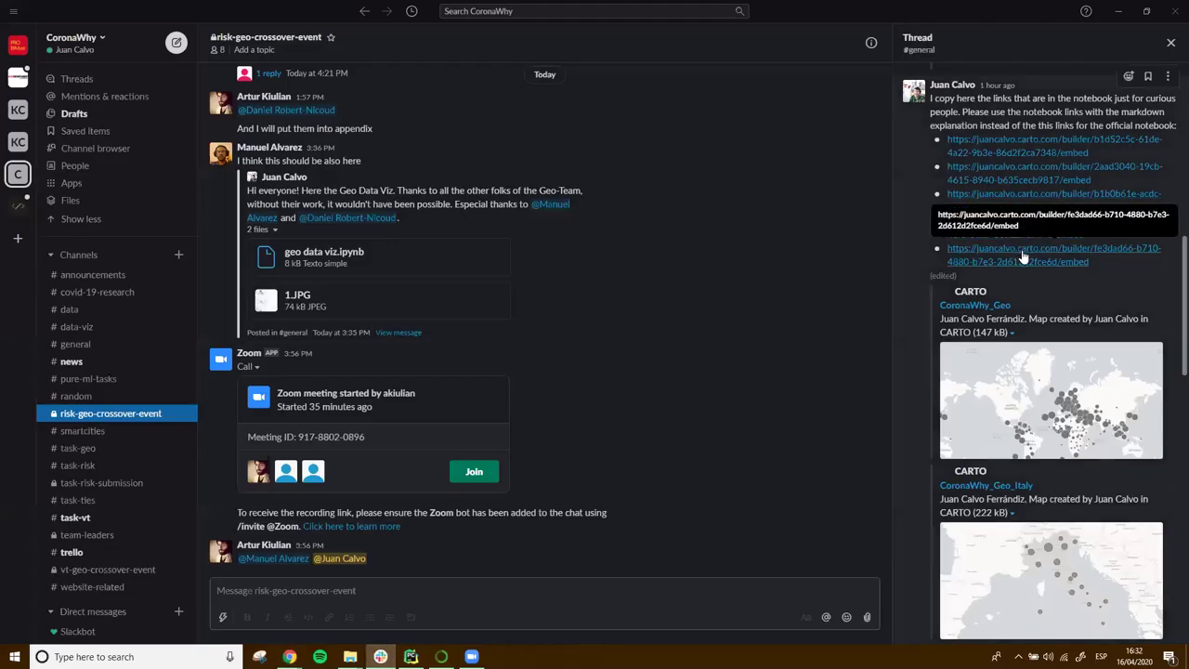
pyautogui.click(1022, 252)
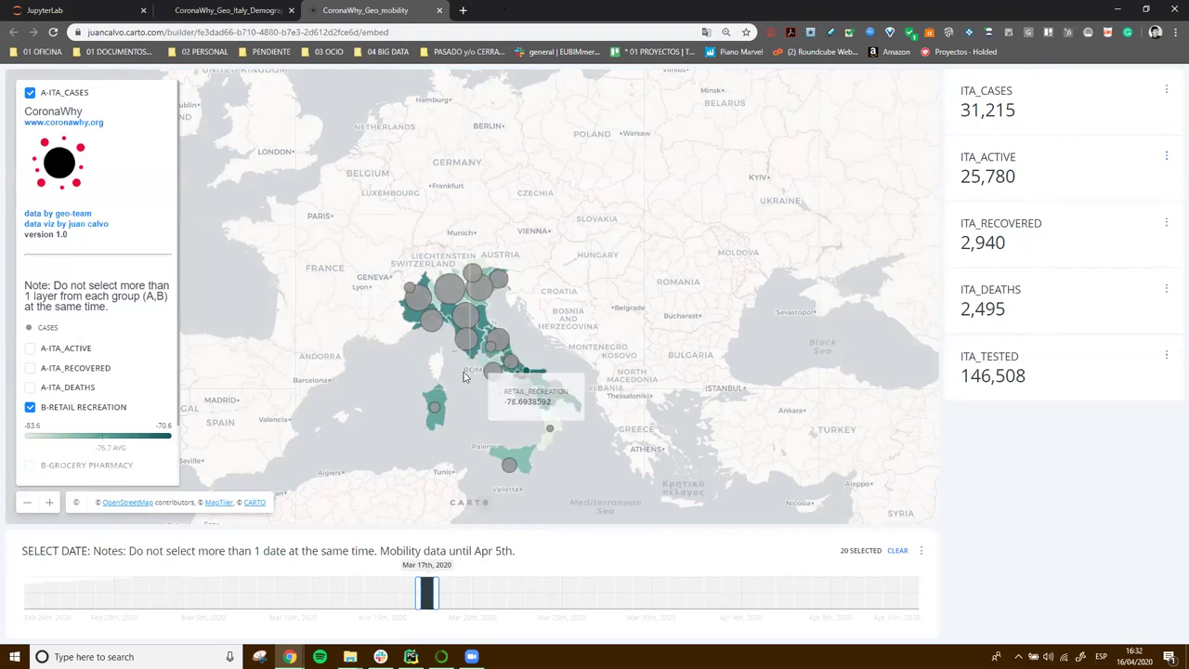
# - Zoom into central Italy and read the Lazio and Tuscany retail-recreation values for Mar 17th, 2020
pyautogui.scroll(3, 466, 376)
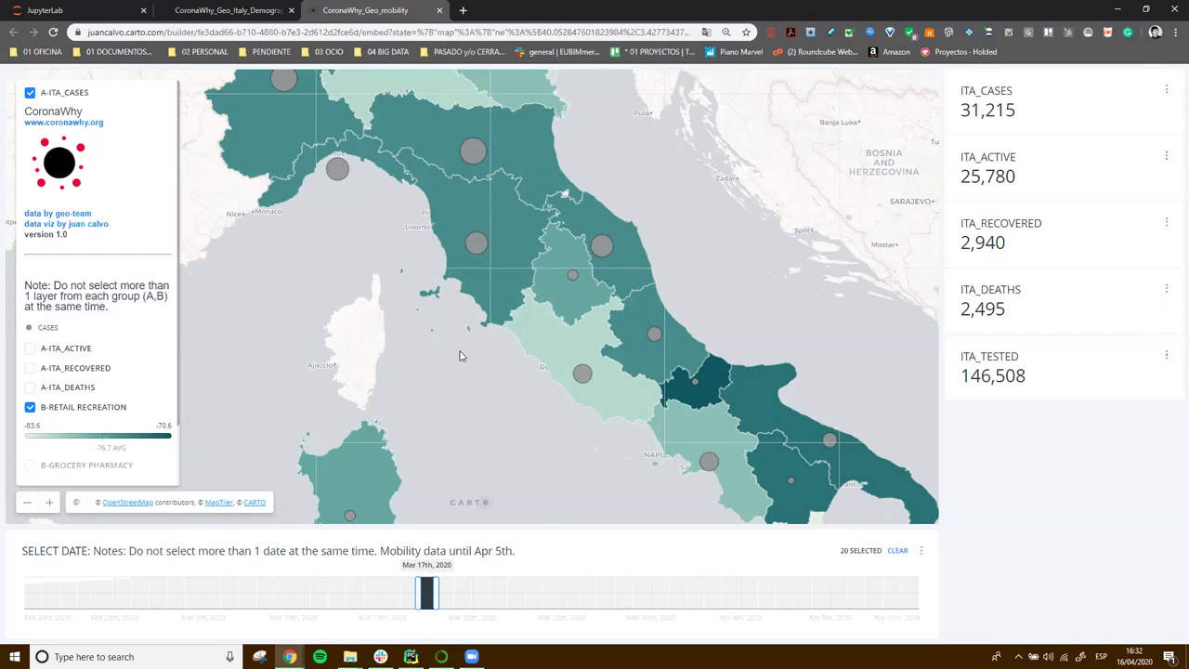
pyautogui.moveTo(535, 338)
pyautogui.moveTo(520, 278)
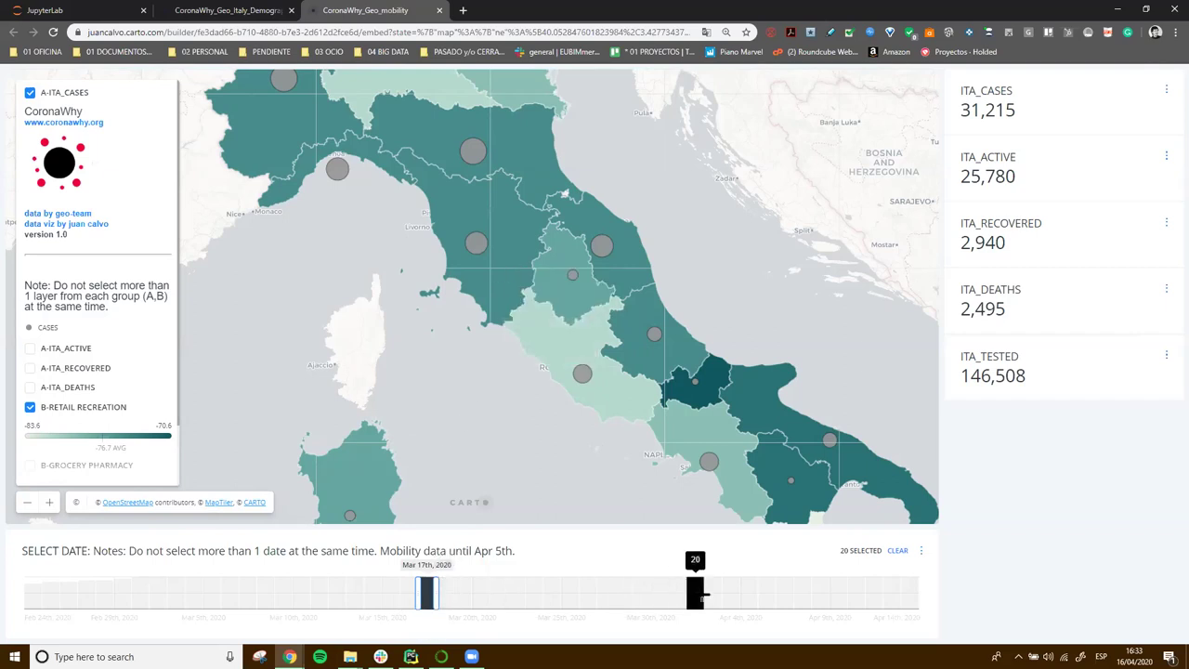
# - Filter the mobility map to Apr 2nd, 2020 and read a central region's retail-recreation value (-78.69)
pyautogui.click(712, 595)
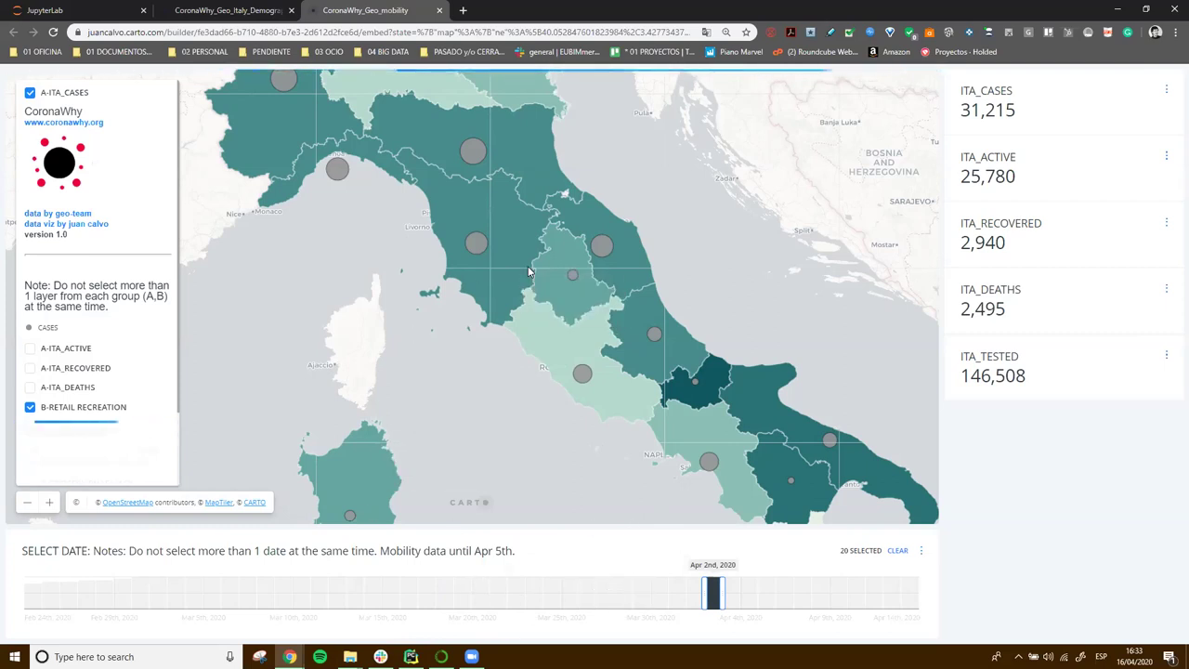
pyautogui.moveTo(513, 290)
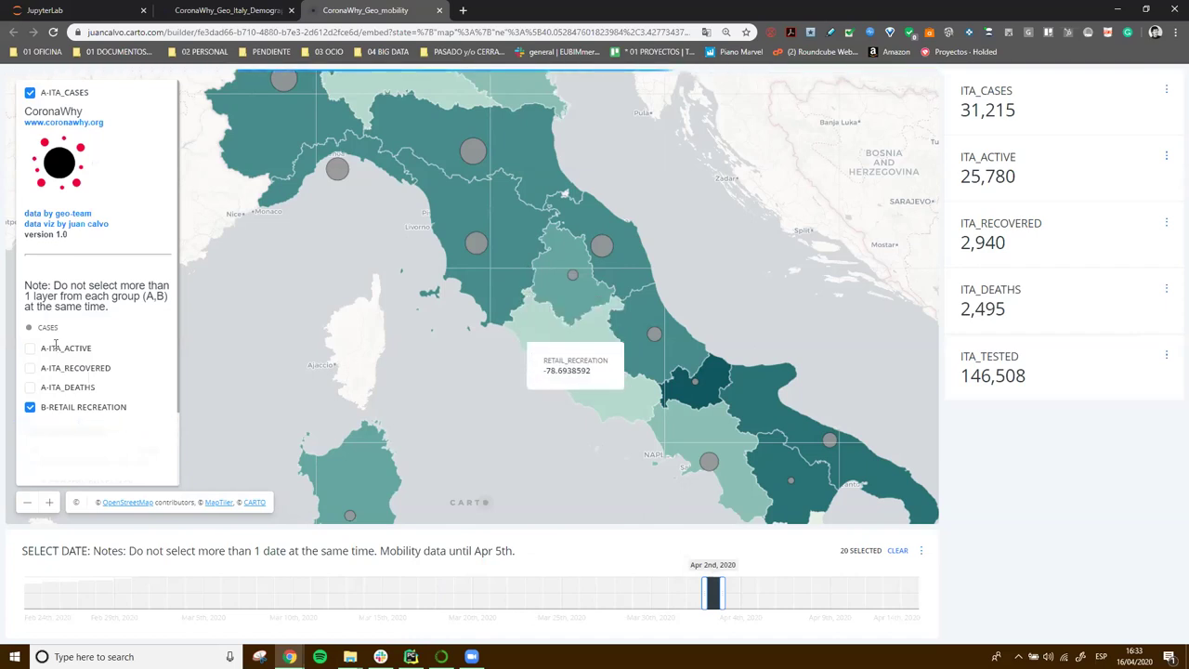
# - Scroll the layer legend to show the grocery-pharmacy, parks, transit, residential and workplaces layers
pyautogui.scroll(-1, 113, 357)
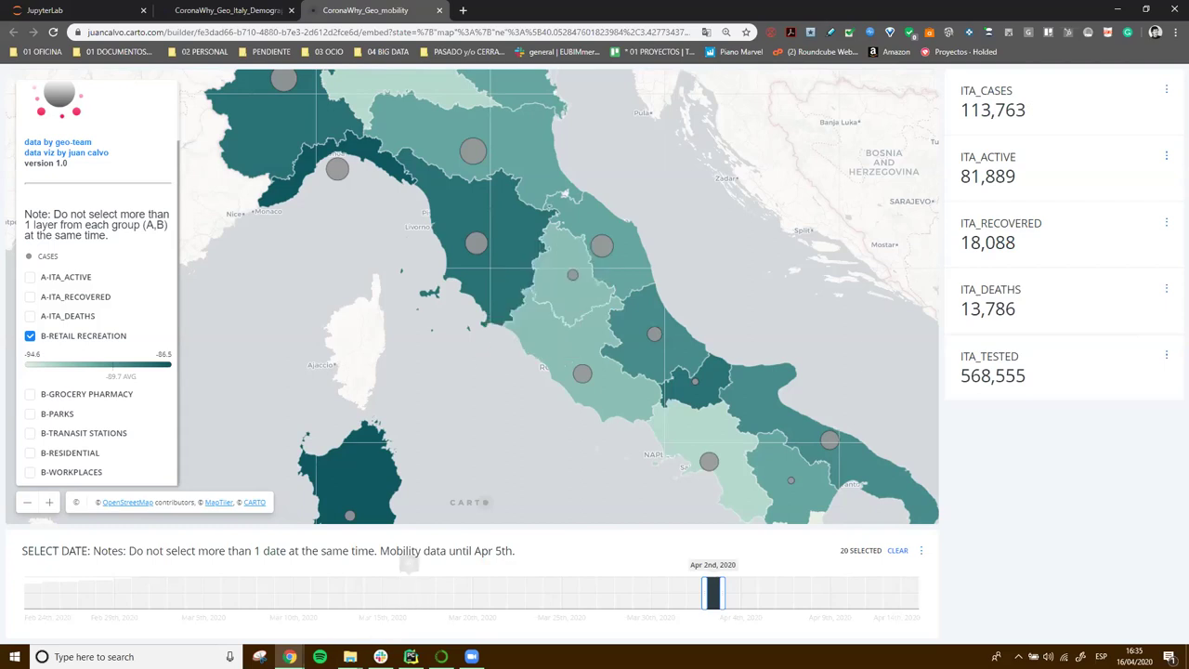
# - Open the Slack group direct message that shares the test_italy_covid Plotly dashboard link
pyautogui.click(380, 657)
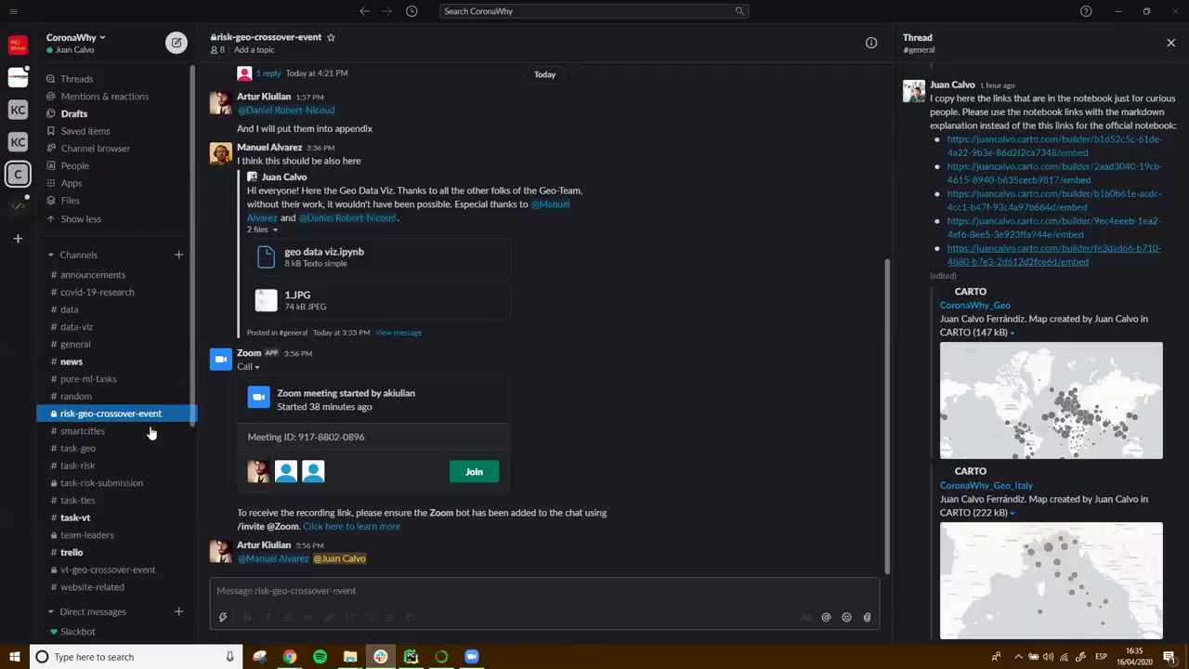
pyautogui.scroll(-5, 149, 399)
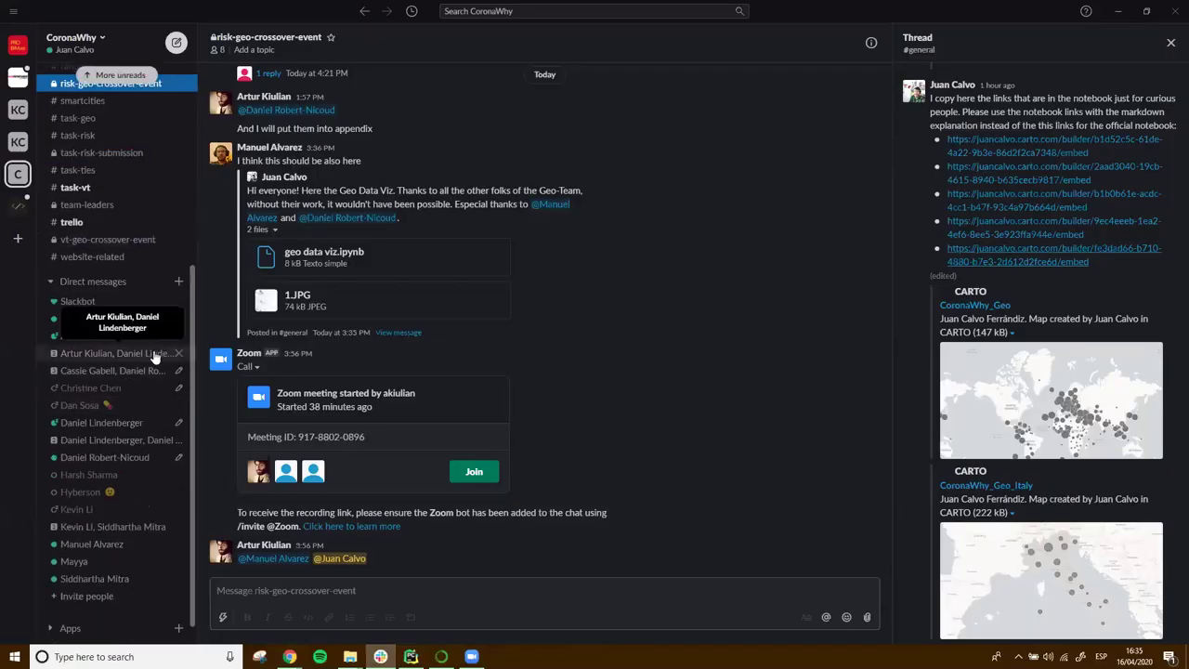
pyautogui.scroll(-1, 126, 469)
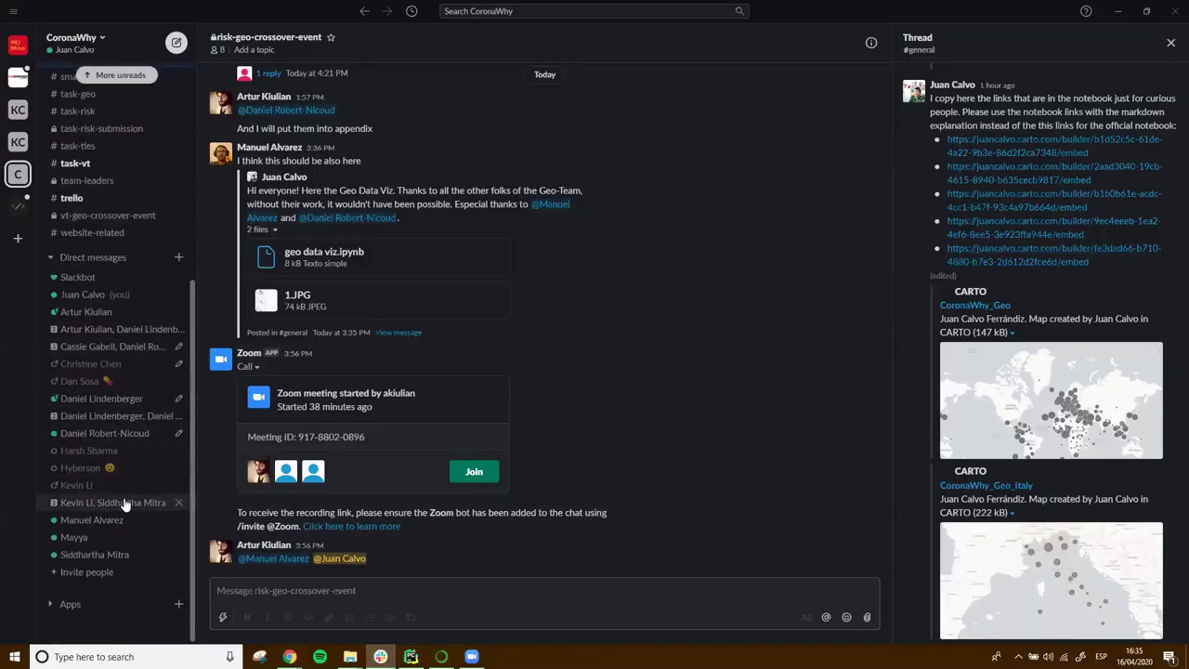
pyautogui.click(126, 503)
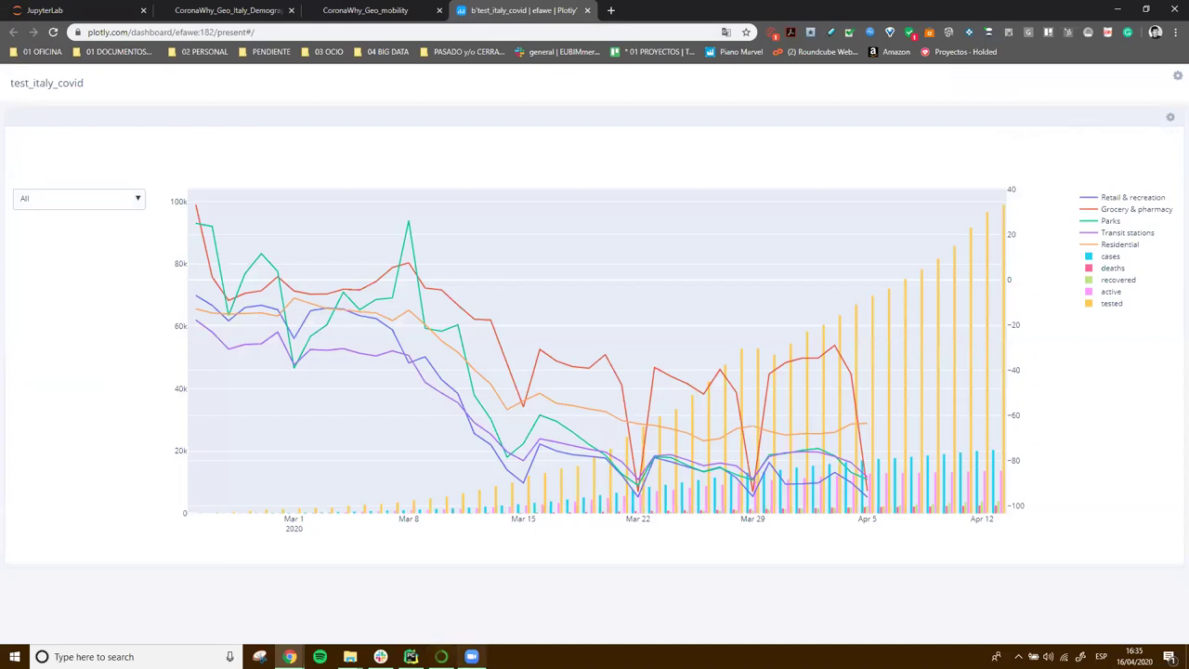
# - Return to the test_italy_covid Plotly dashboard in the browser
pyautogui.click(411, 656)
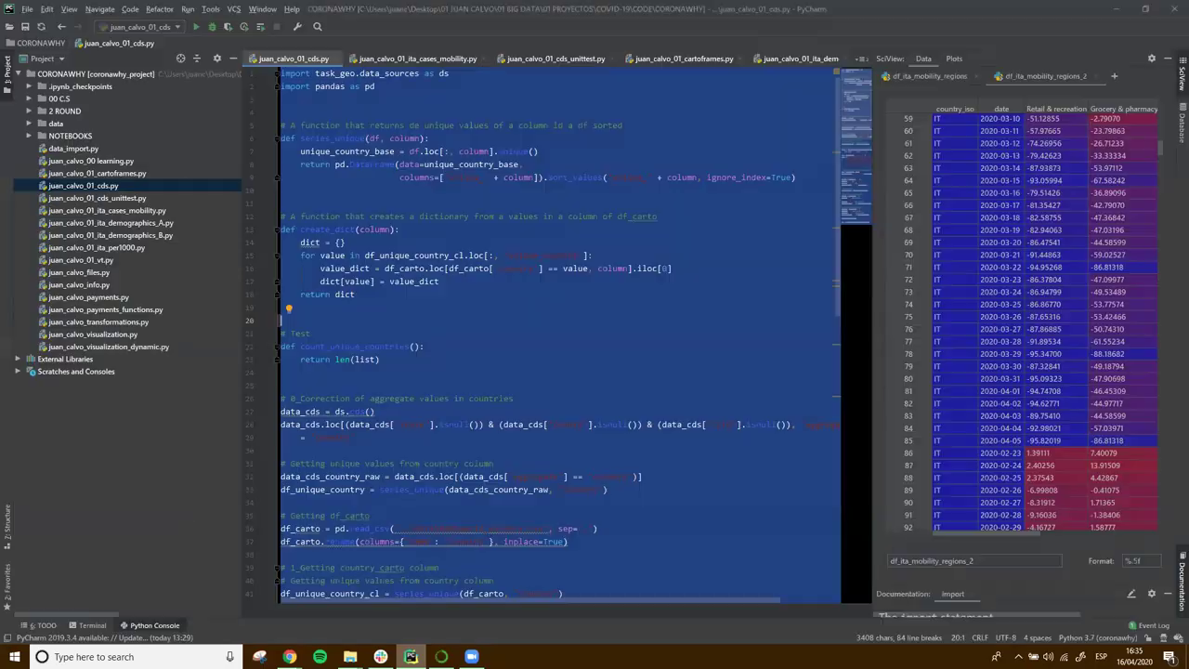
pyautogui.hotkey('alt', 'Tab')
pyautogui.hotkey('alt', 'Tab')
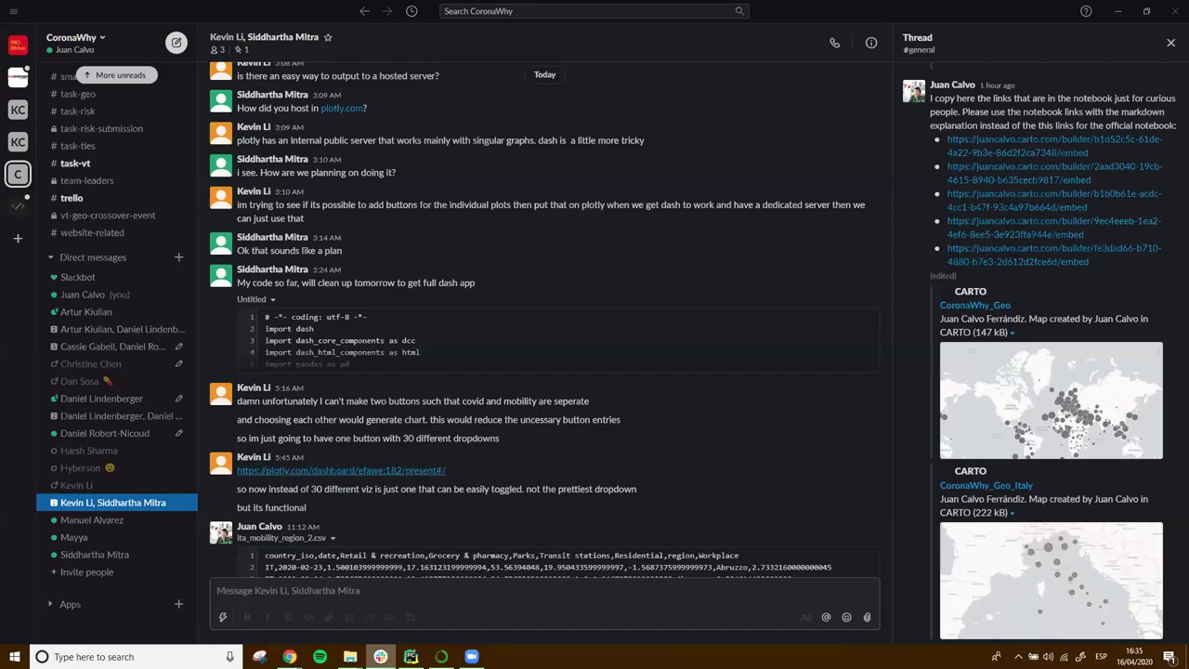
pyautogui.hotkey('alt', 'Tab')
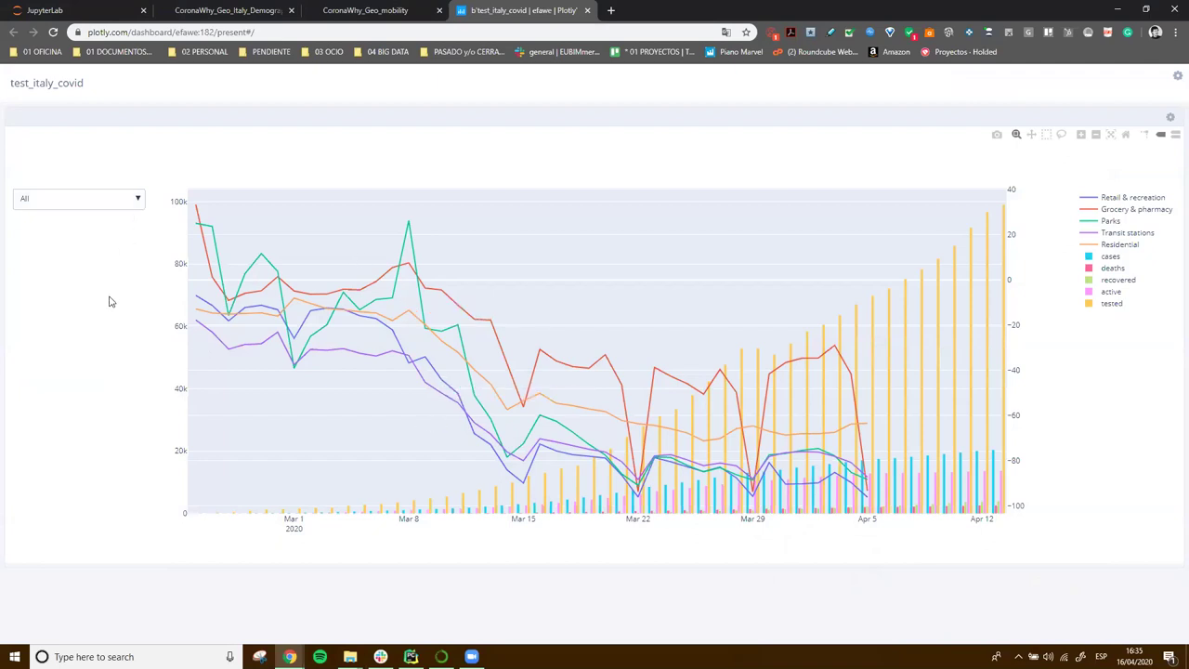
pyautogui.moveTo(577, 401)
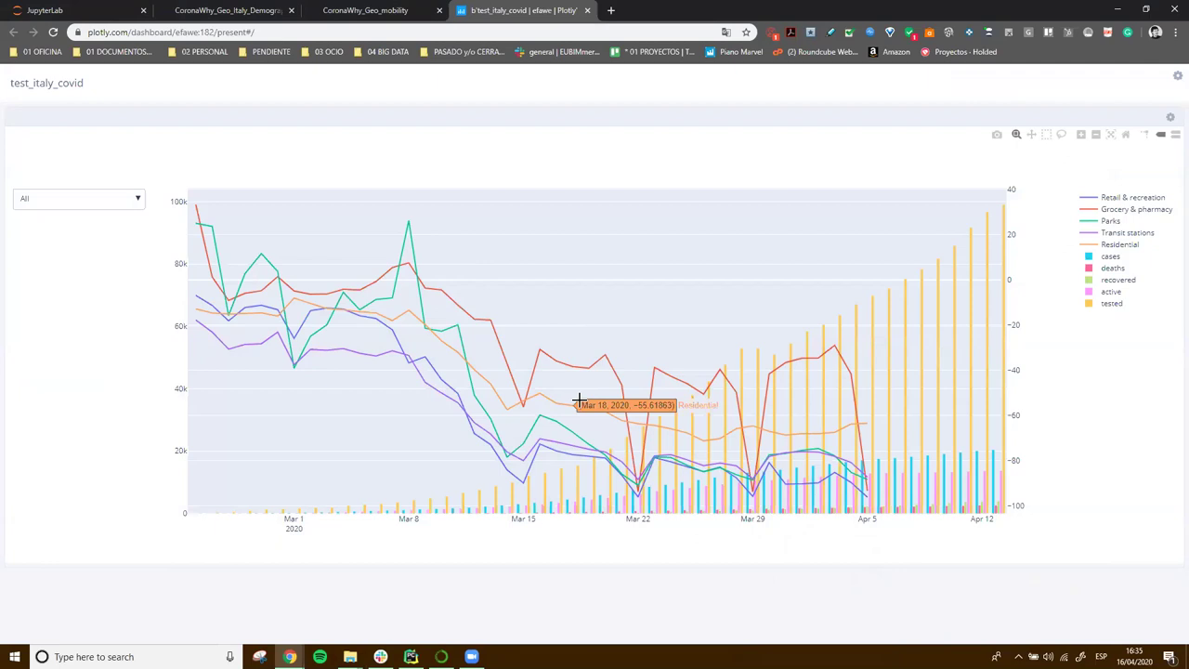
# - Filter the chart to the deathsParks combination, plotting deaths against parks mobility
pyautogui.click(134, 208)
pyautogui.click(134, 208)
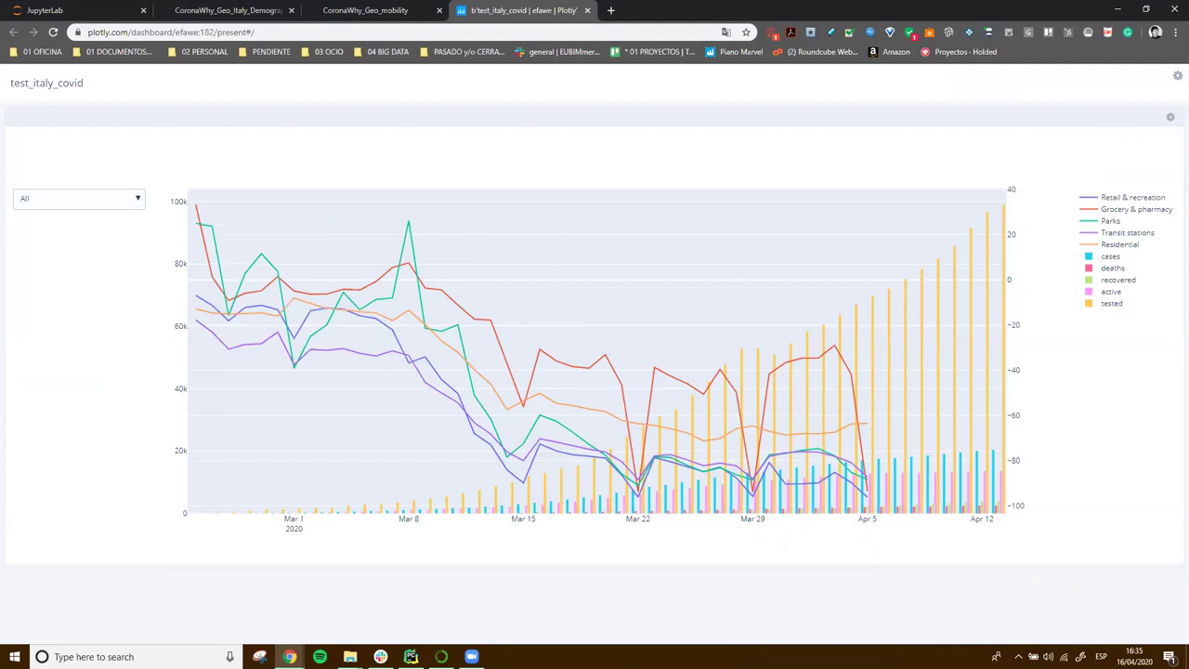
pyautogui.click(138, 198)
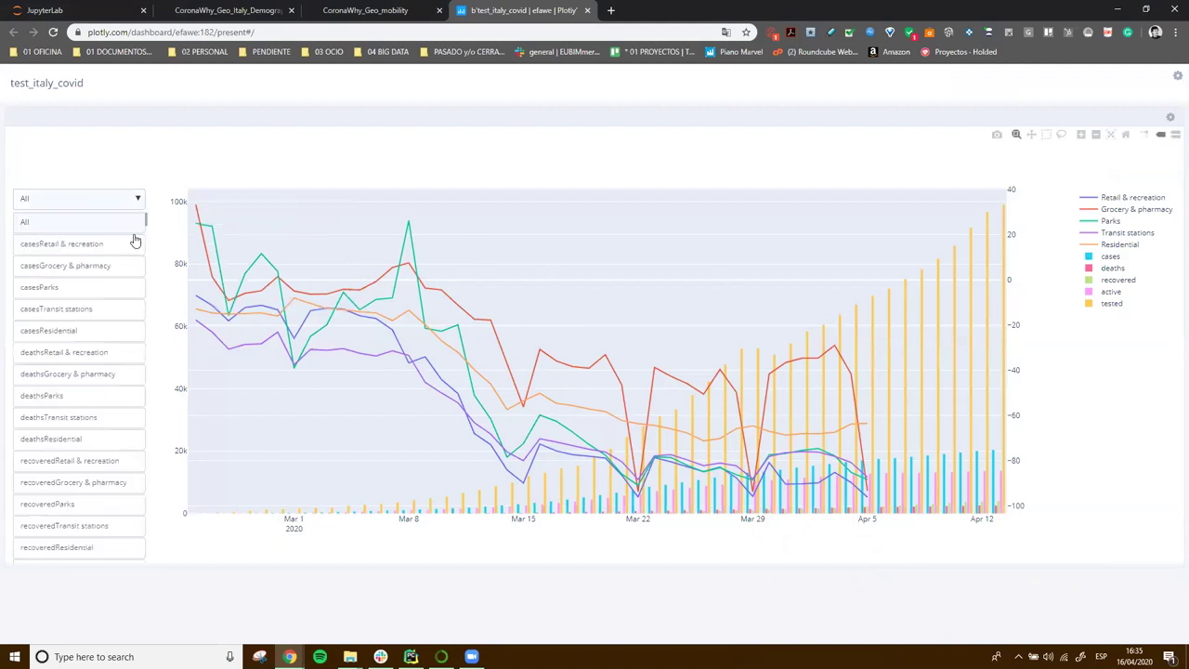
pyautogui.click(105, 404)
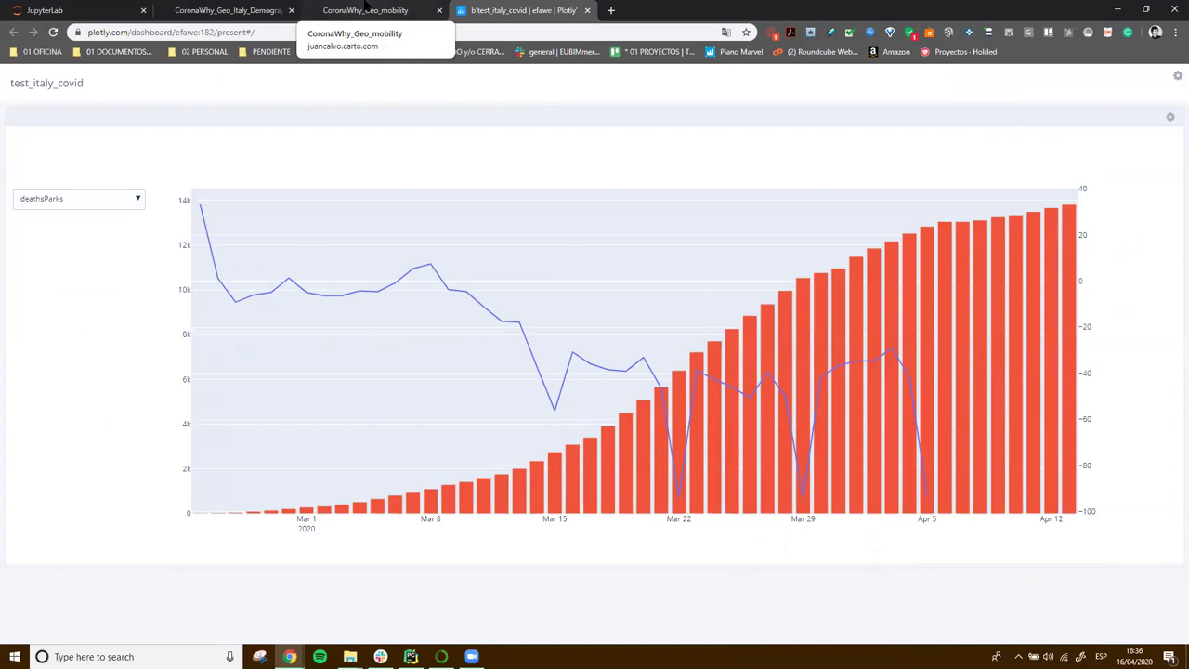
# - Return to the CoronaWhy_Geo_mobility map tab showing Apr 2nd, 2020 data
pyautogui.click(367, 9)
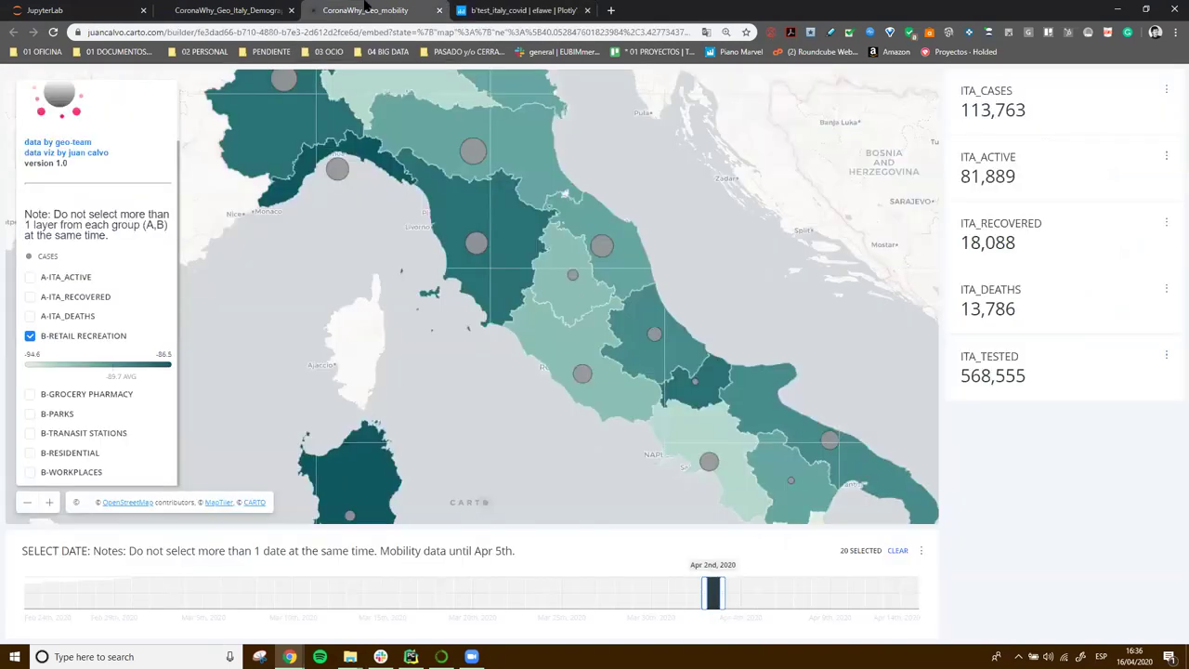